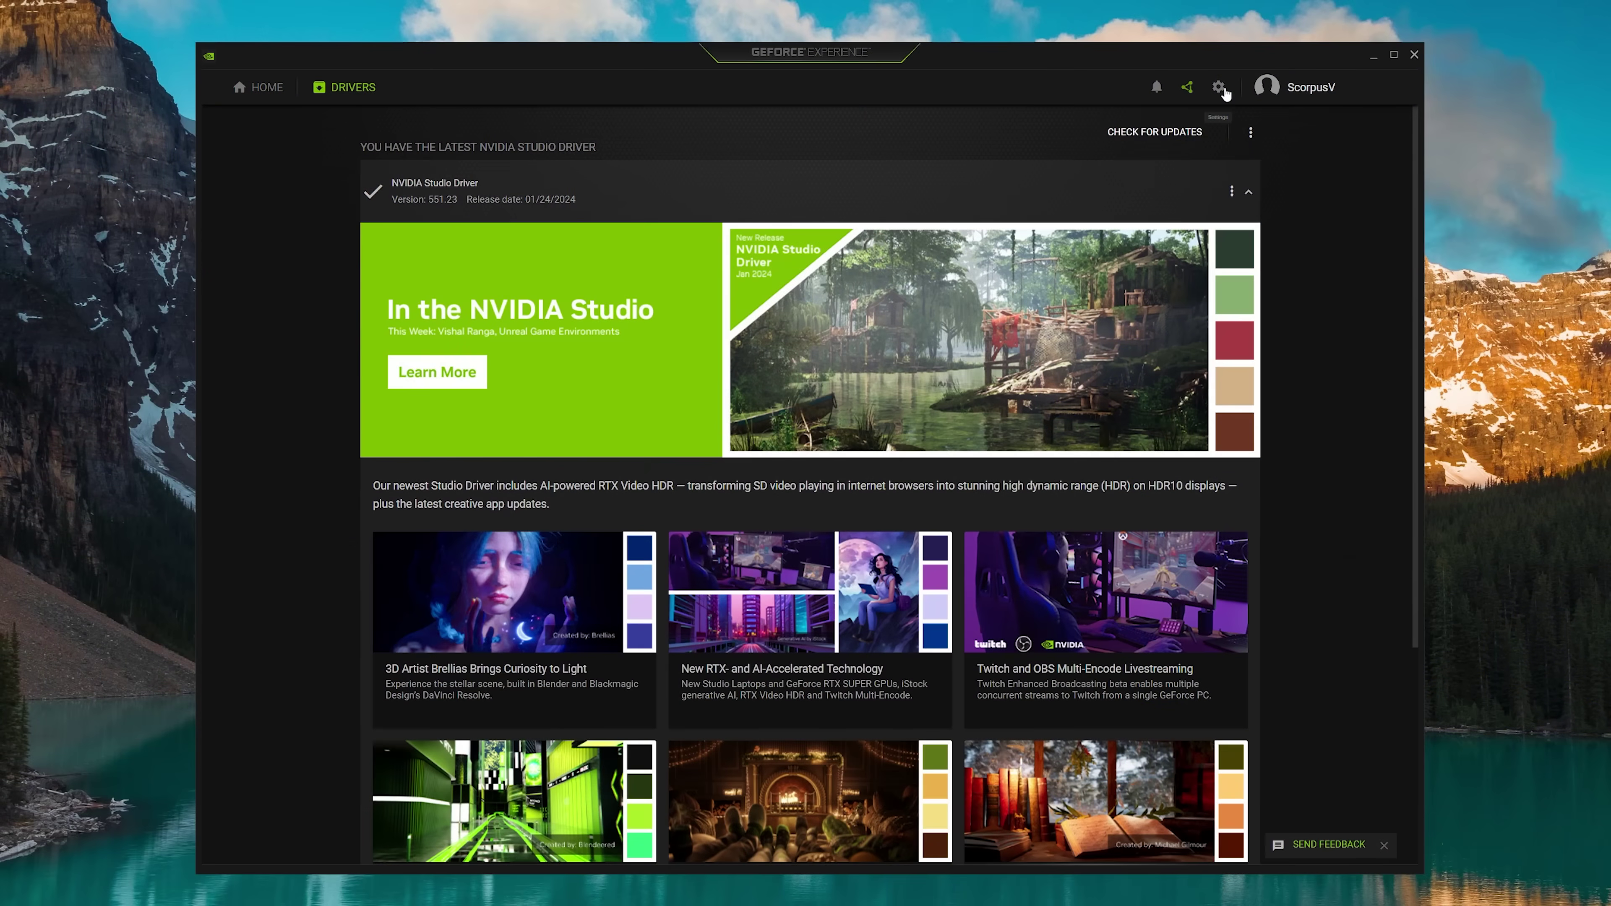
- Browse GeForce Experience's Account, Games & Apps and SHIELD settings, ending on General (version 3.27.0.120)
{"action": "left_click", "coordinate": [1219, 88]}
{"action": "scroll", "coordinate": [1001, 322], "scroll_direction": "down", "scroll_amount": 1}
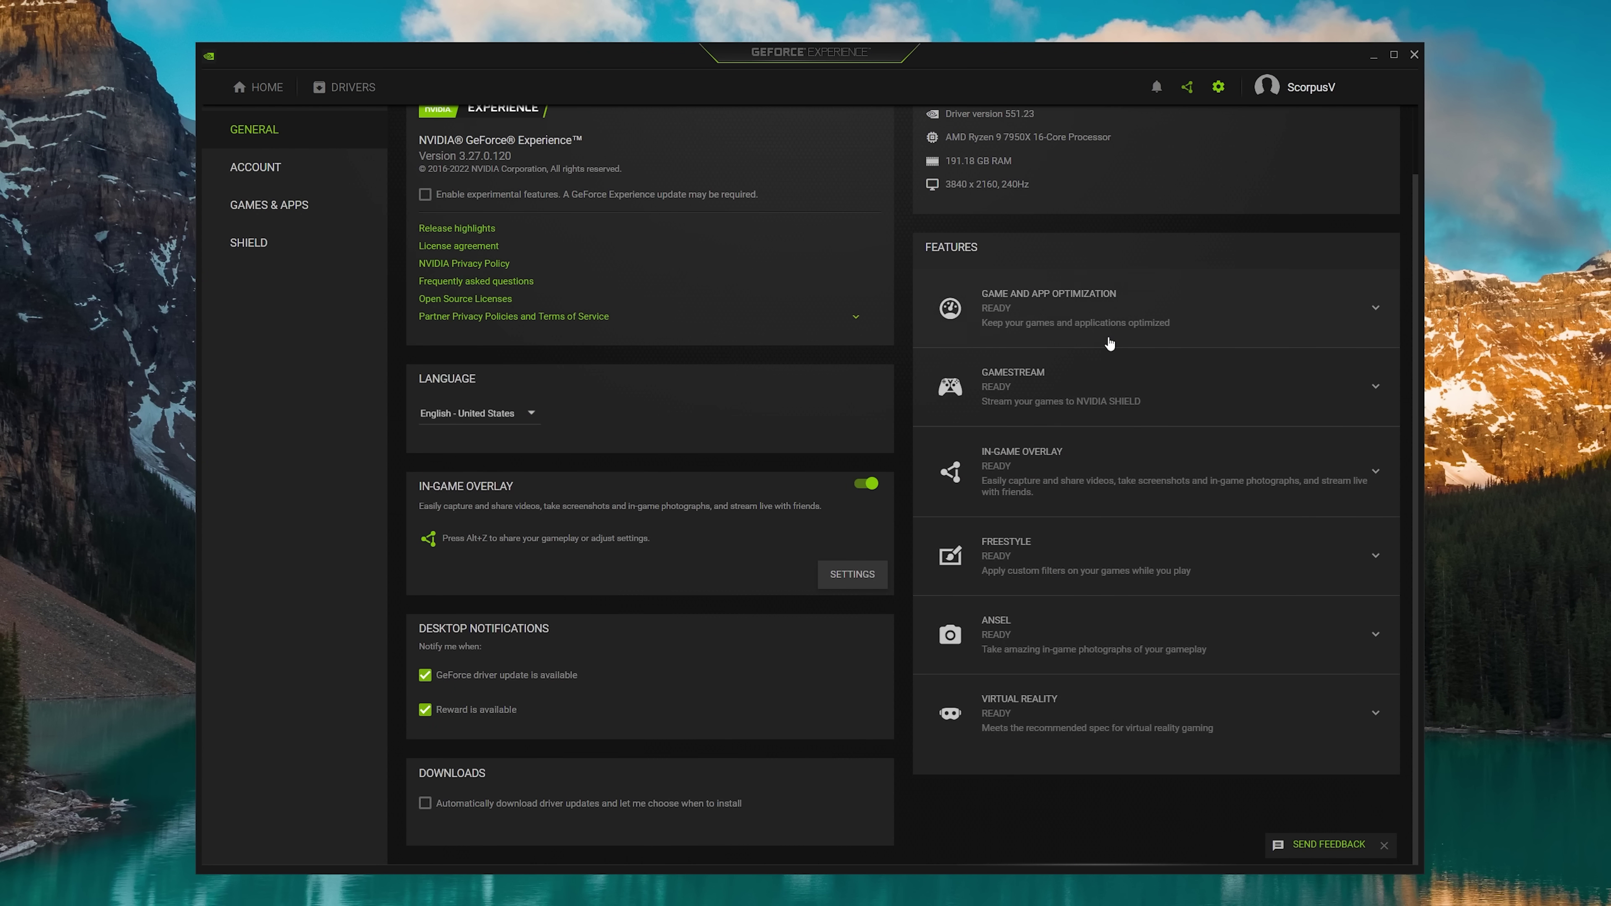
{"action": "scroll", "coordinate": [597, 615], "scroll_direction": "up", "scroll_amount": 1}
{"action": "left_click", "coordinate": [247, 183]}
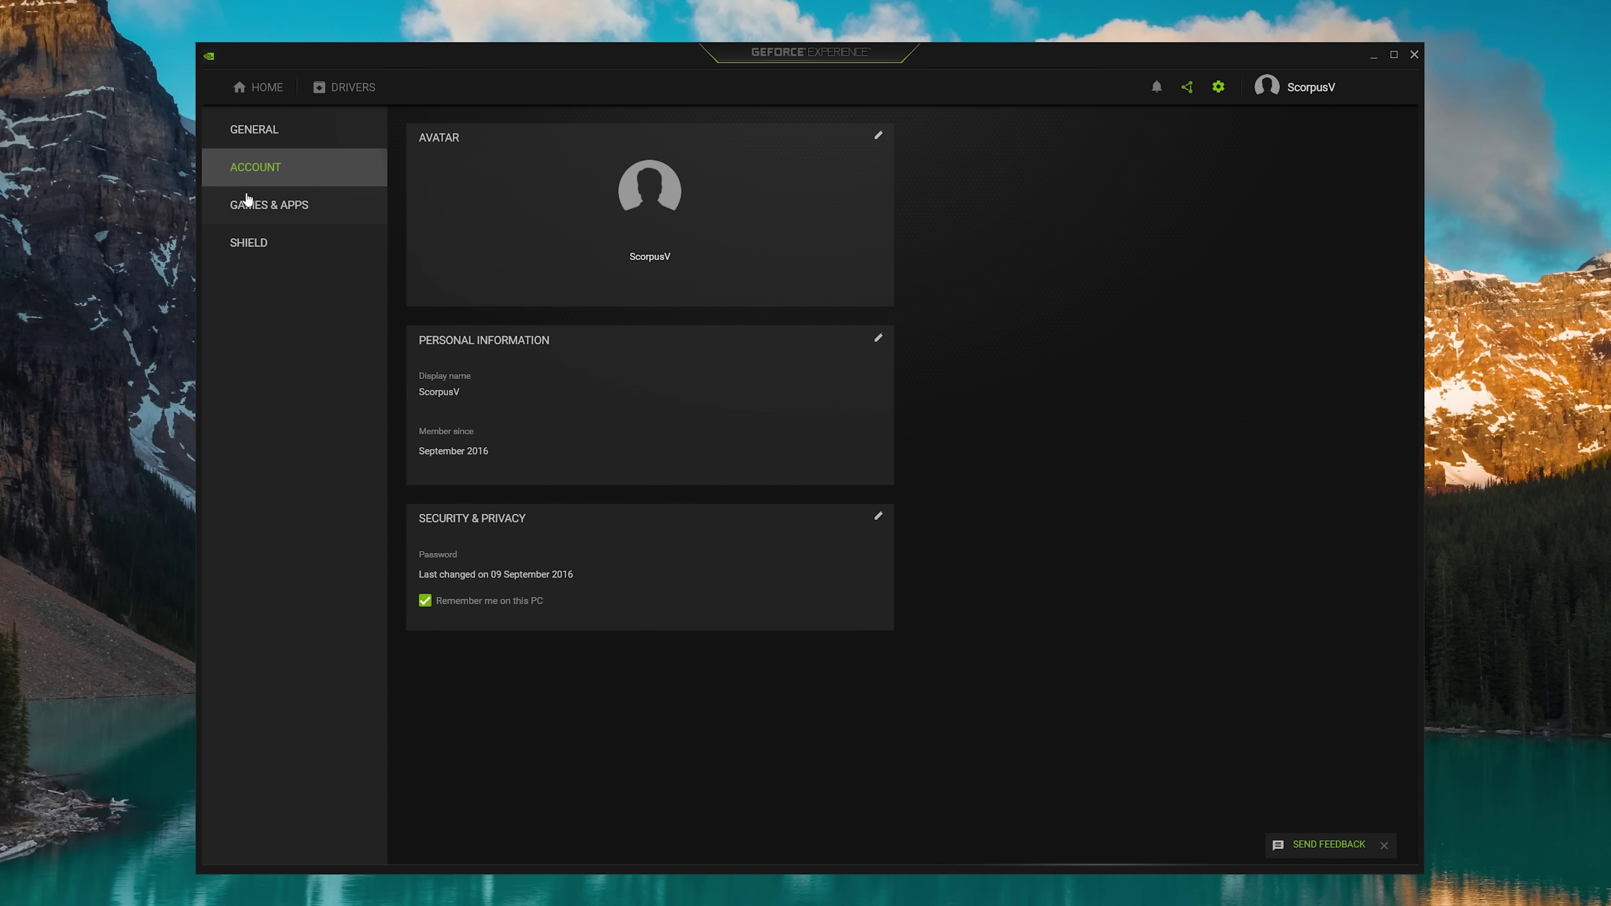
{"action": "left_click", "coordinate": [247, 211]}
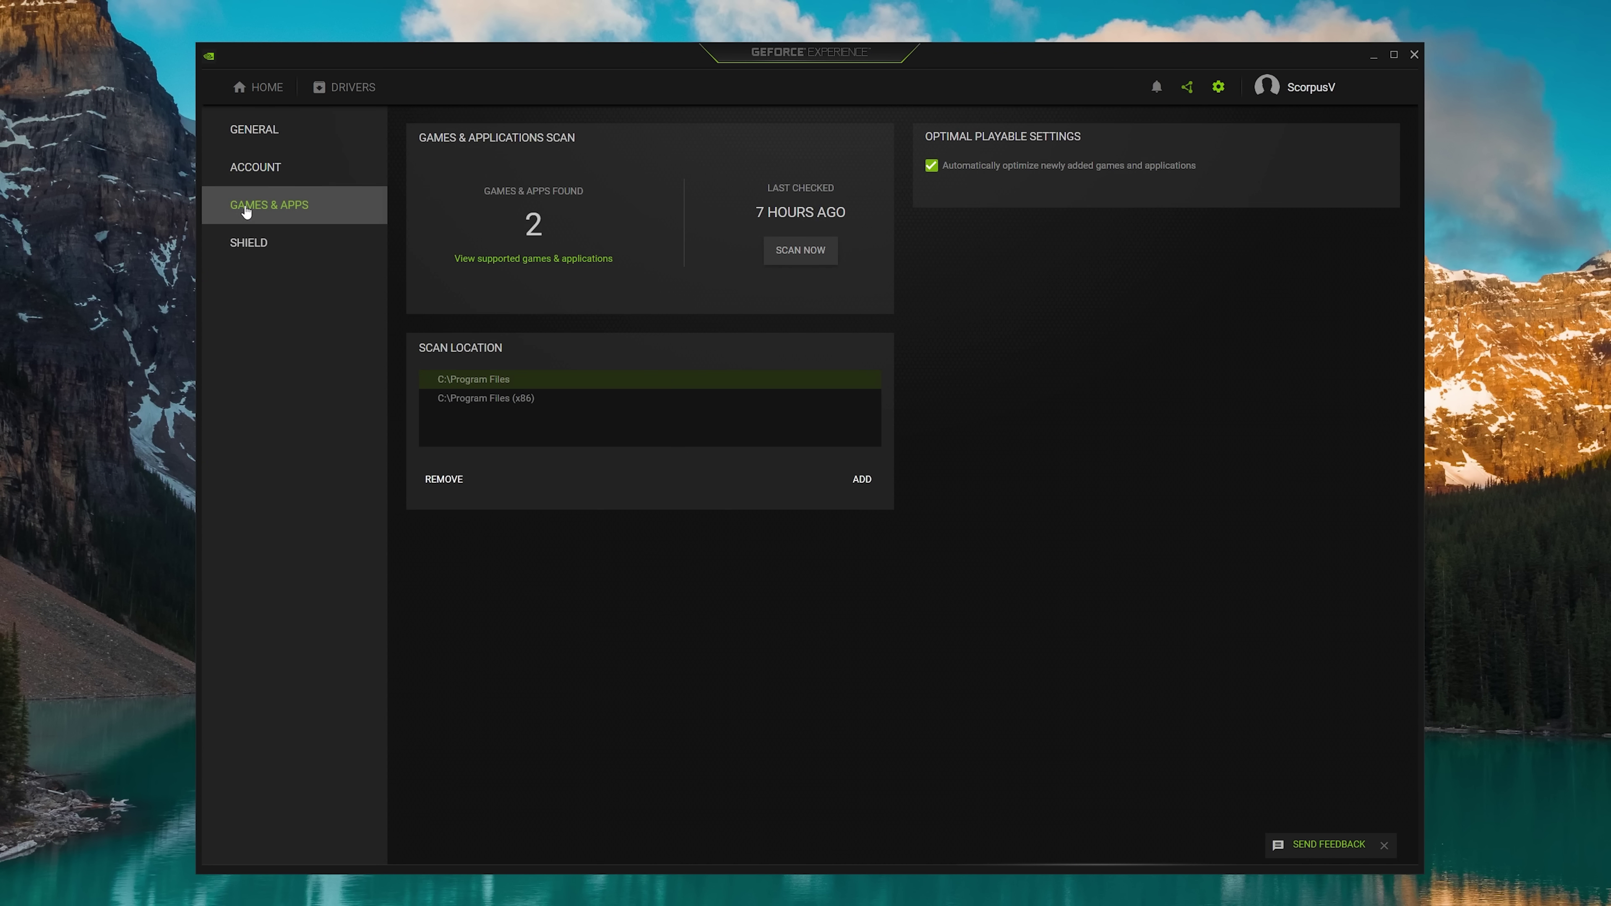
{"action": "left_click", "coordinate": [248, 243]}
{"action": "left_click", "coordinate": [249, 145]}
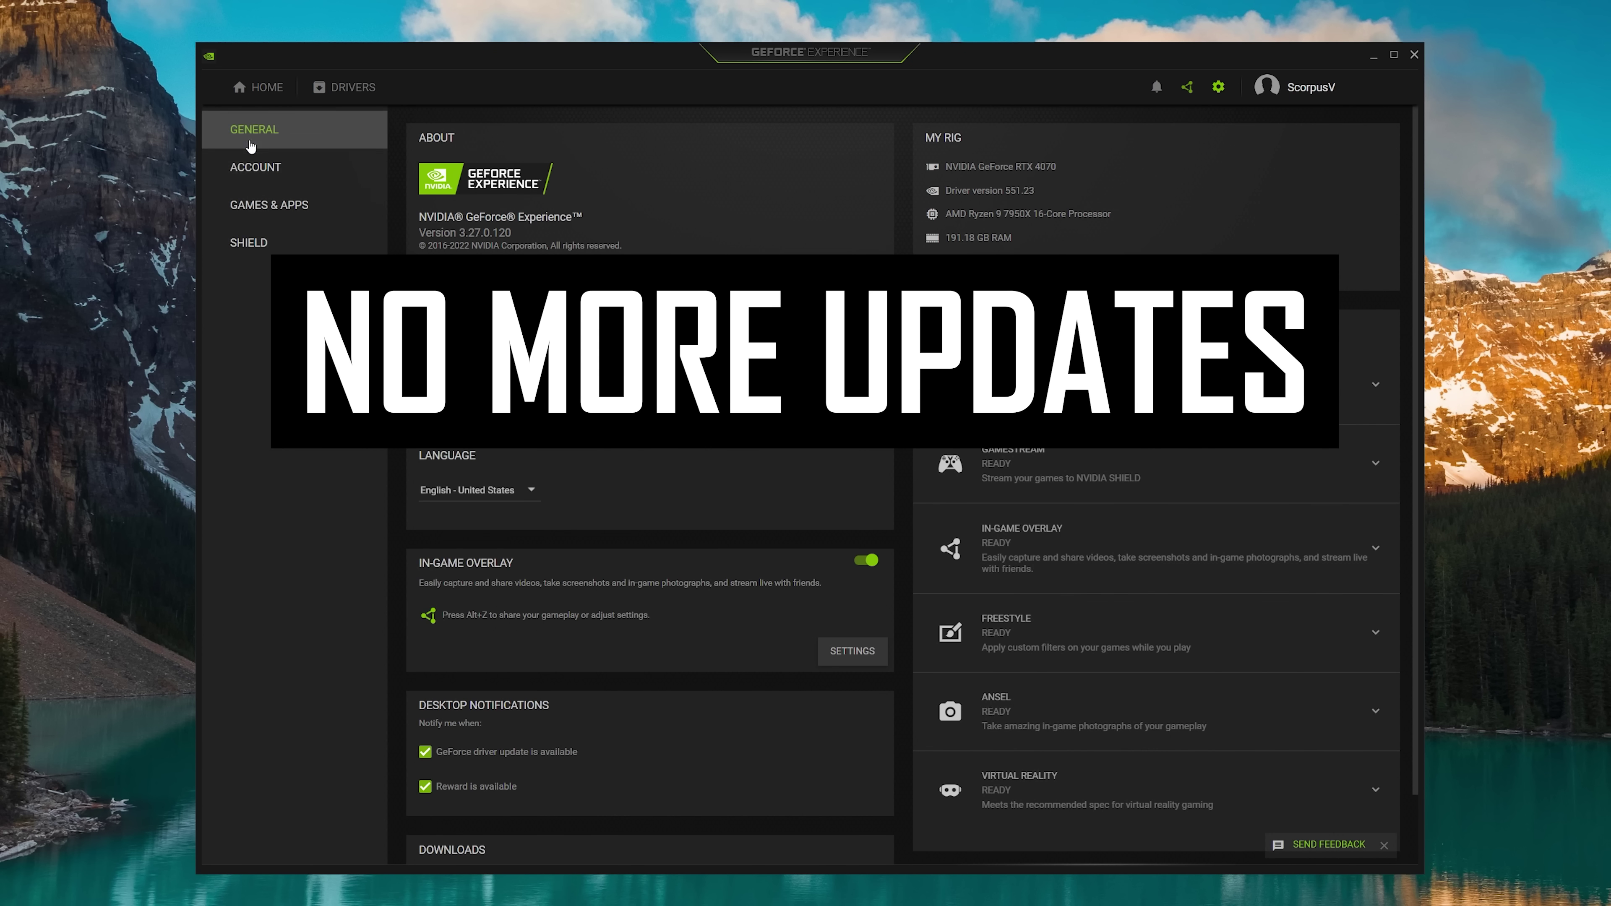
{"action": "scroll", "coordinate": [650, 507], "scroll_direction": "down", "scroll_amount": 1}
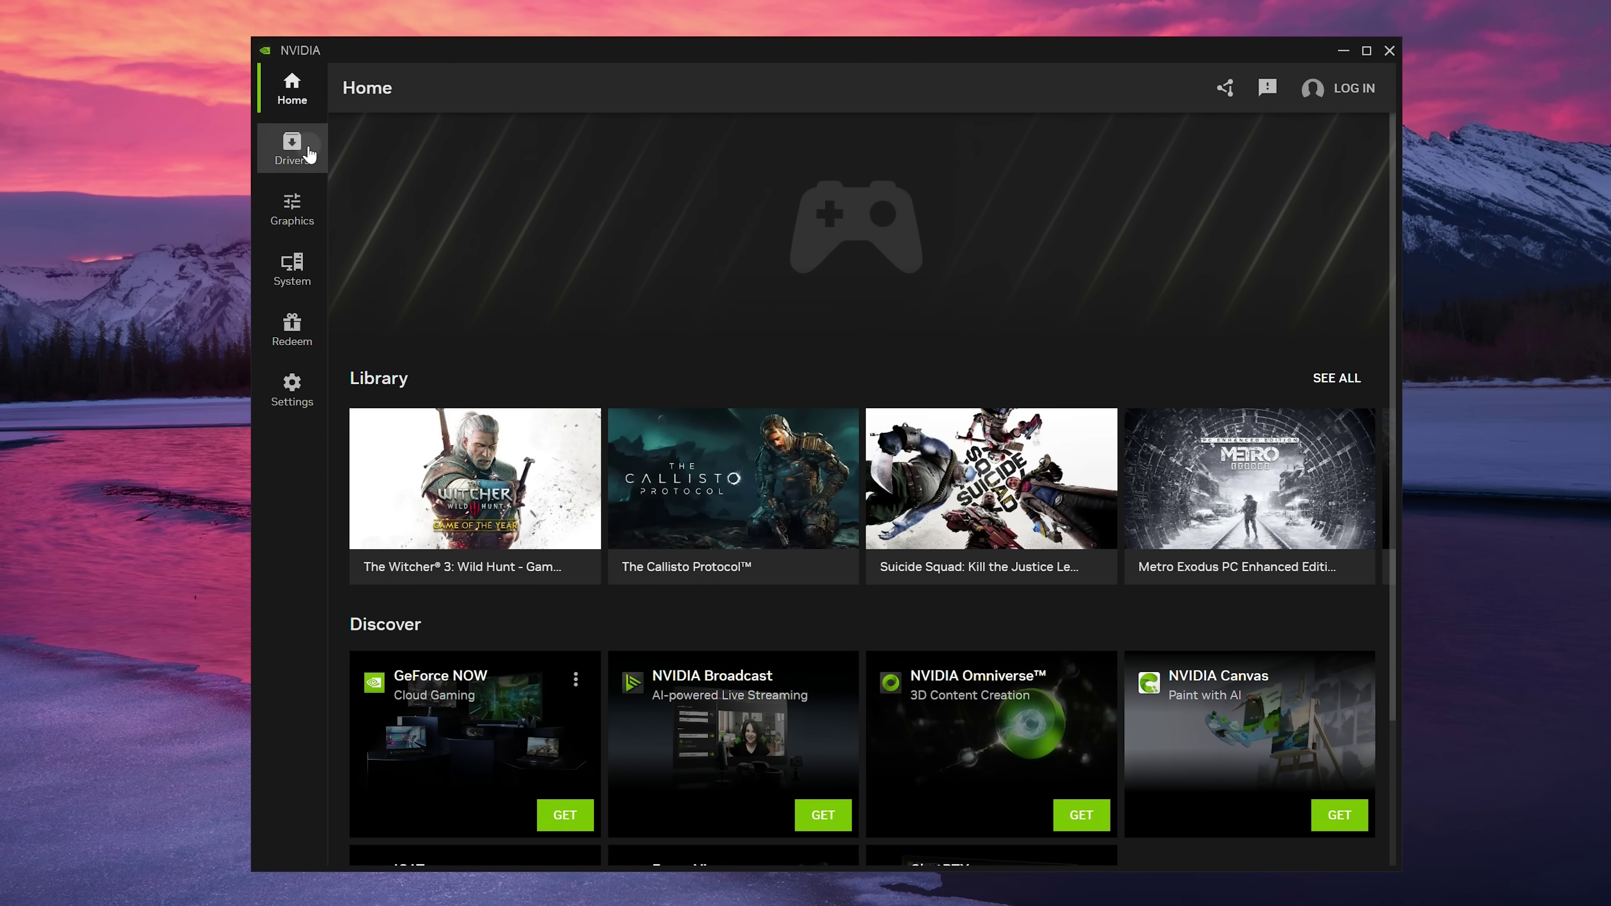
- Step through the Drivers, Graphics, System, Redeem and Settings pages, then back up to Drivers
{"action": "left_click", "coordinate": [309, 154]}
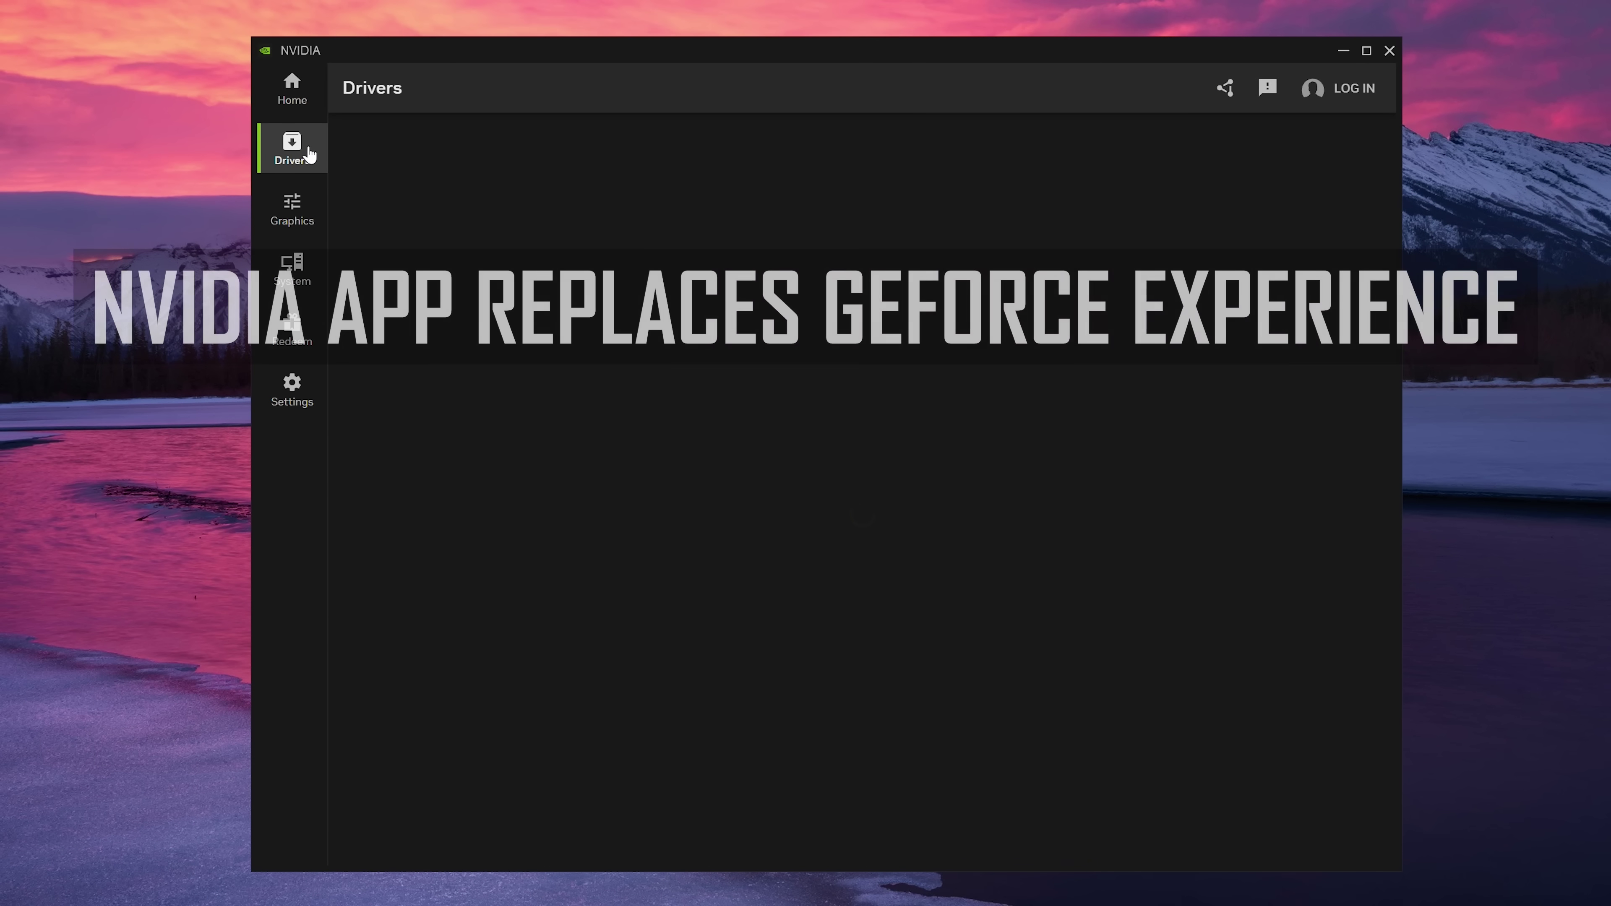
{"action": "left_click", "coordinate": [295, 229]}
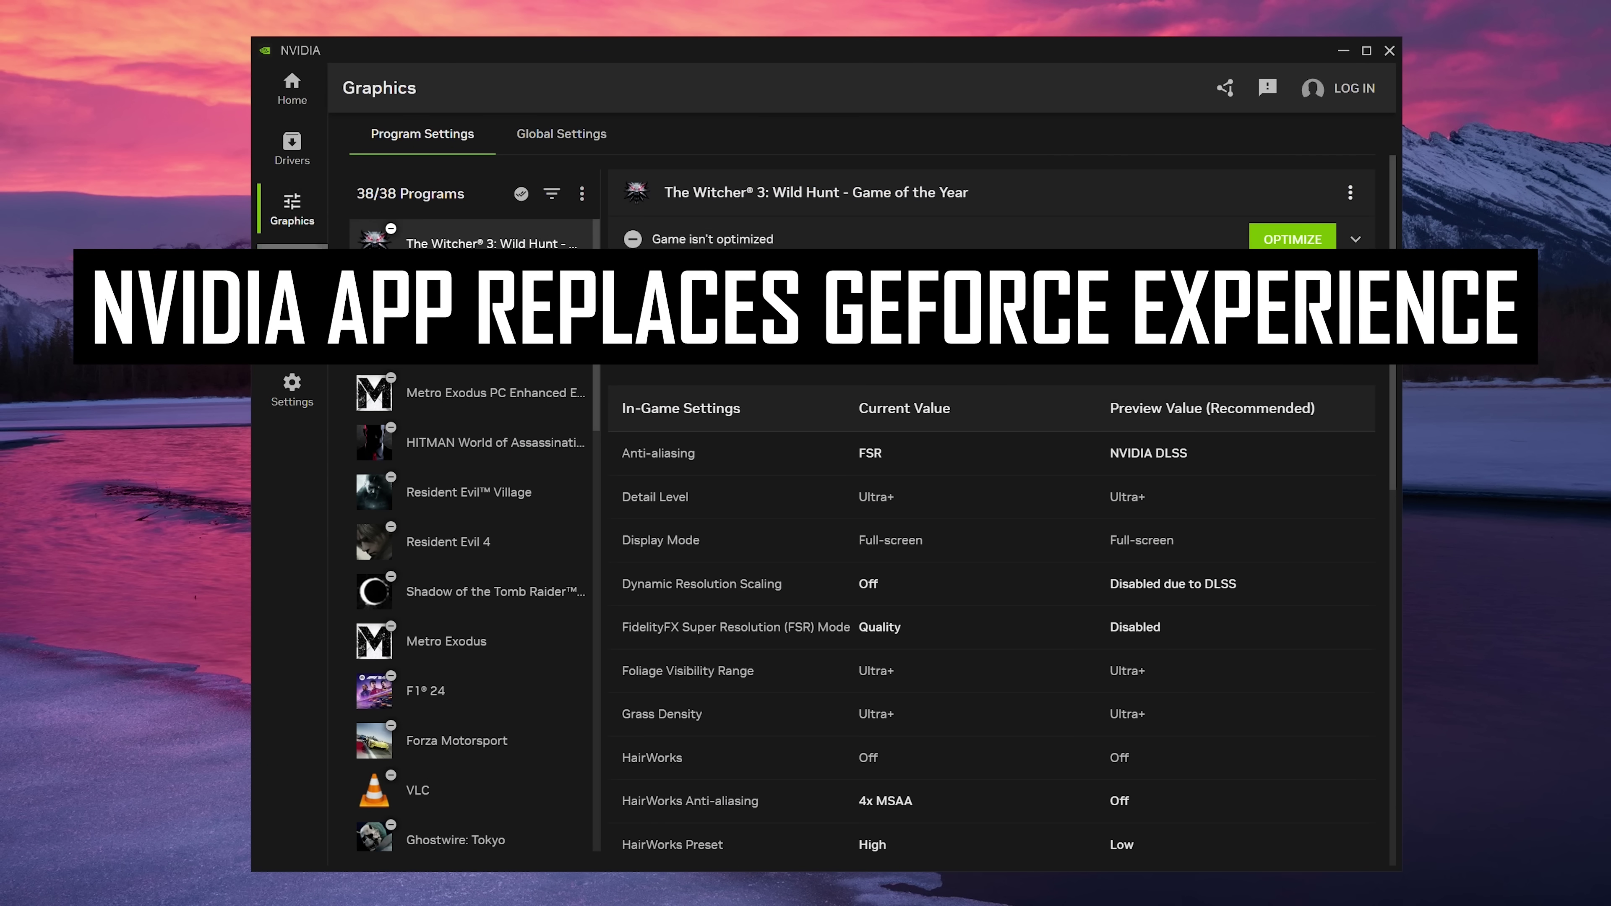
{"action": "left_click", "coordinate": [292, 333]}
{"action": "left_click", "coordinate": [292, 276]}
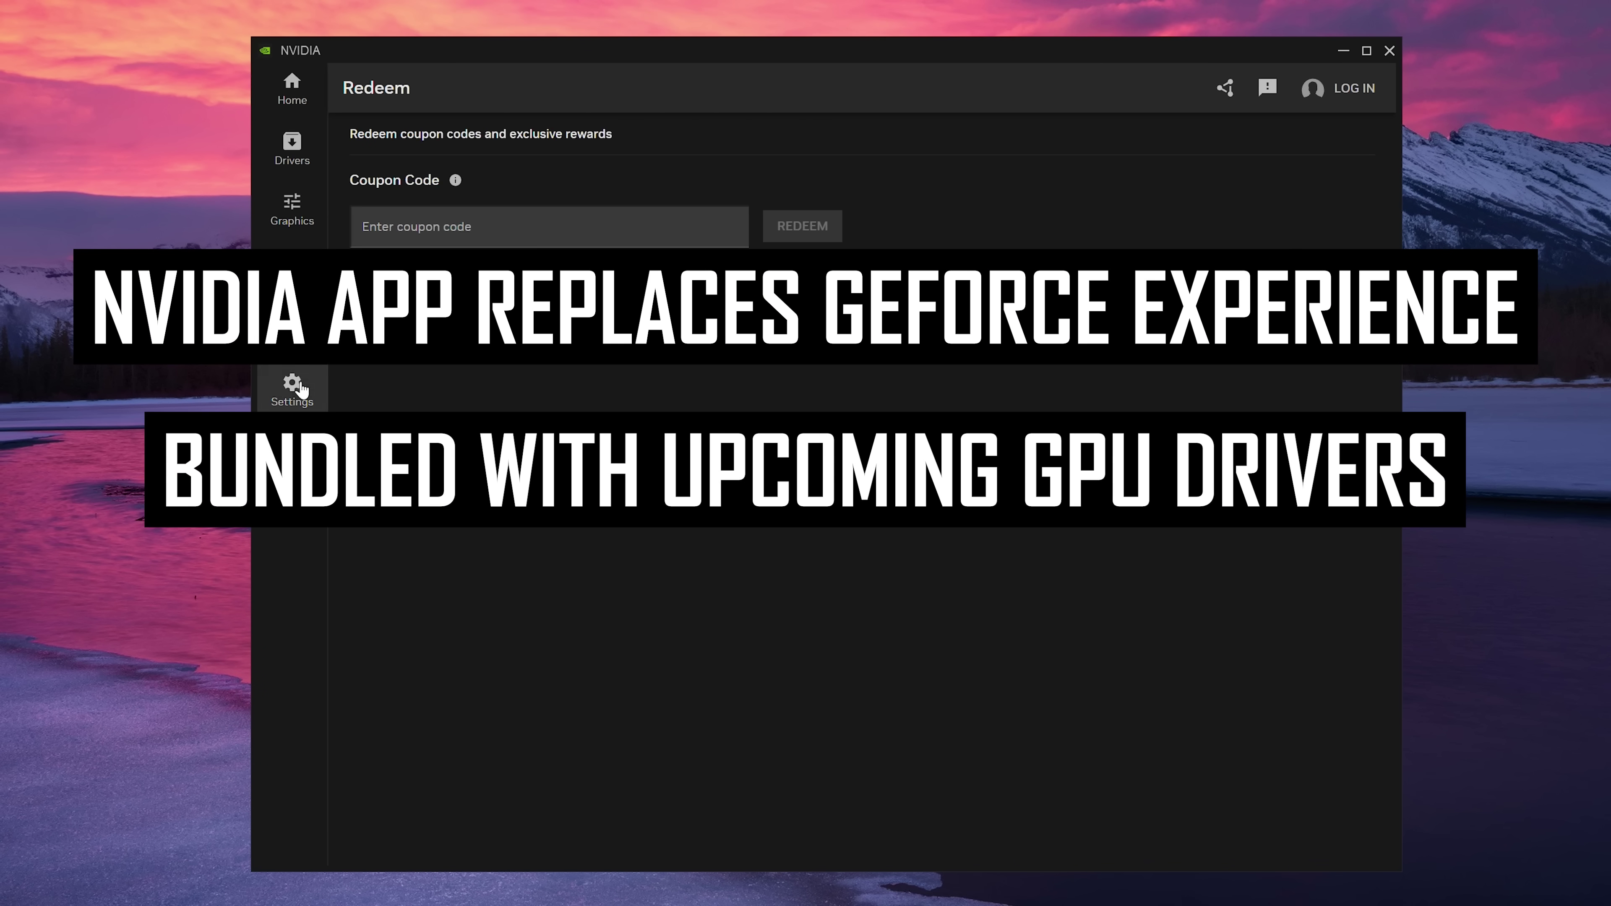
{"action": "left_click", "coordinate": [296, 393]}
{"action": "left_click", "coordinate": [291, 331]}
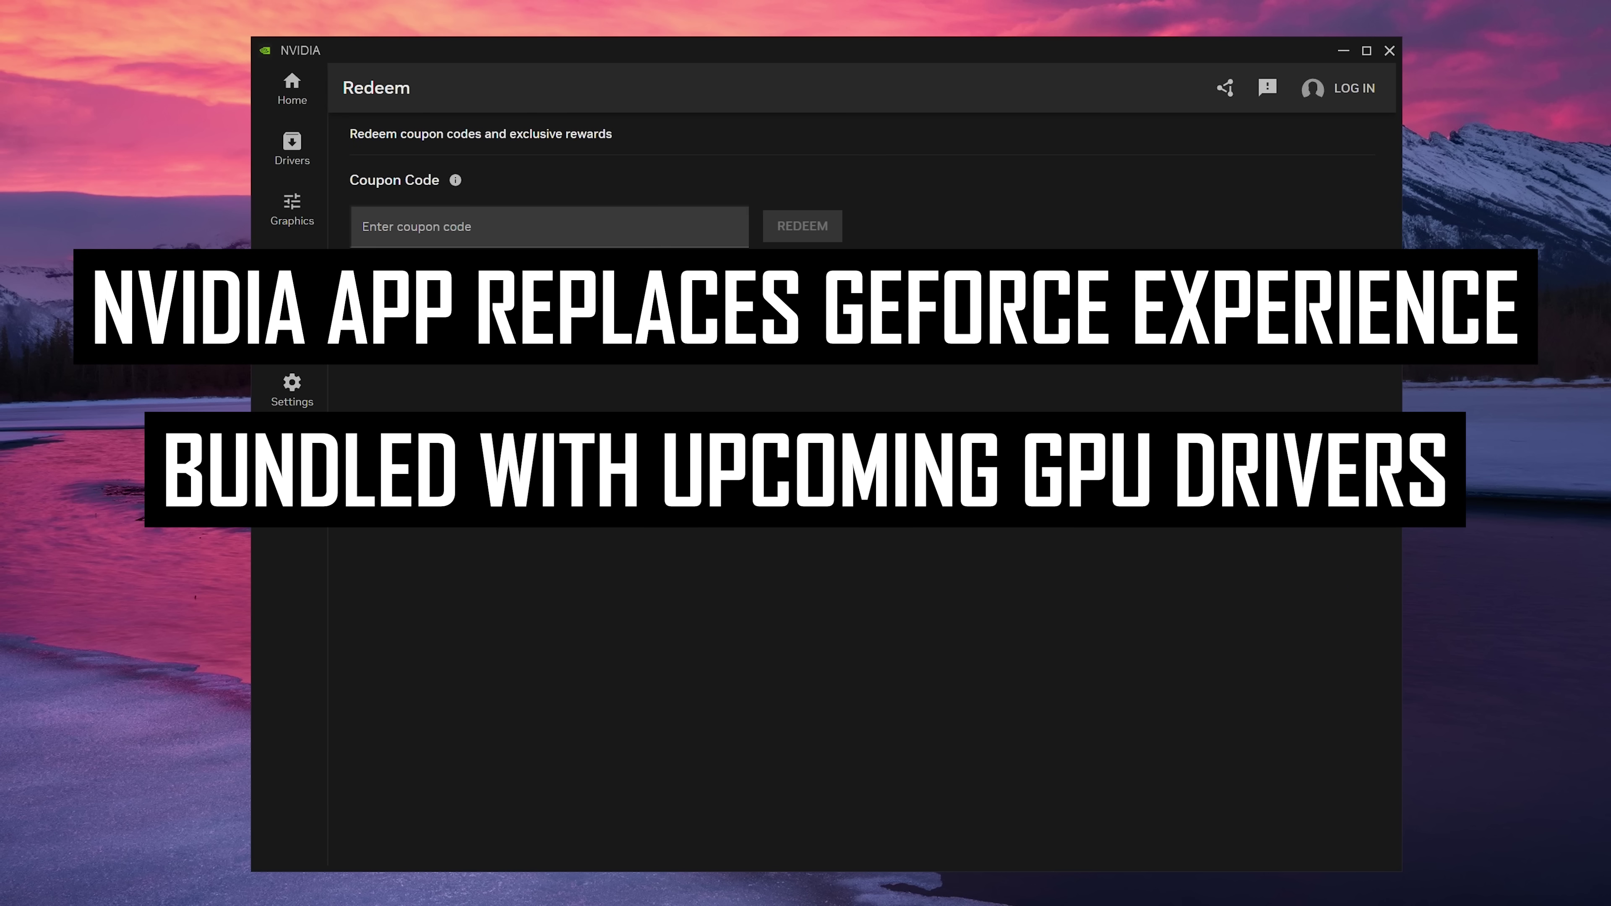
{"action": "left_click", "coordinate": [291, 270]}
{"action": "left_click", "coordinate": [292, 209]}
{"action": "left_click", "coordinate": [293, 152]}
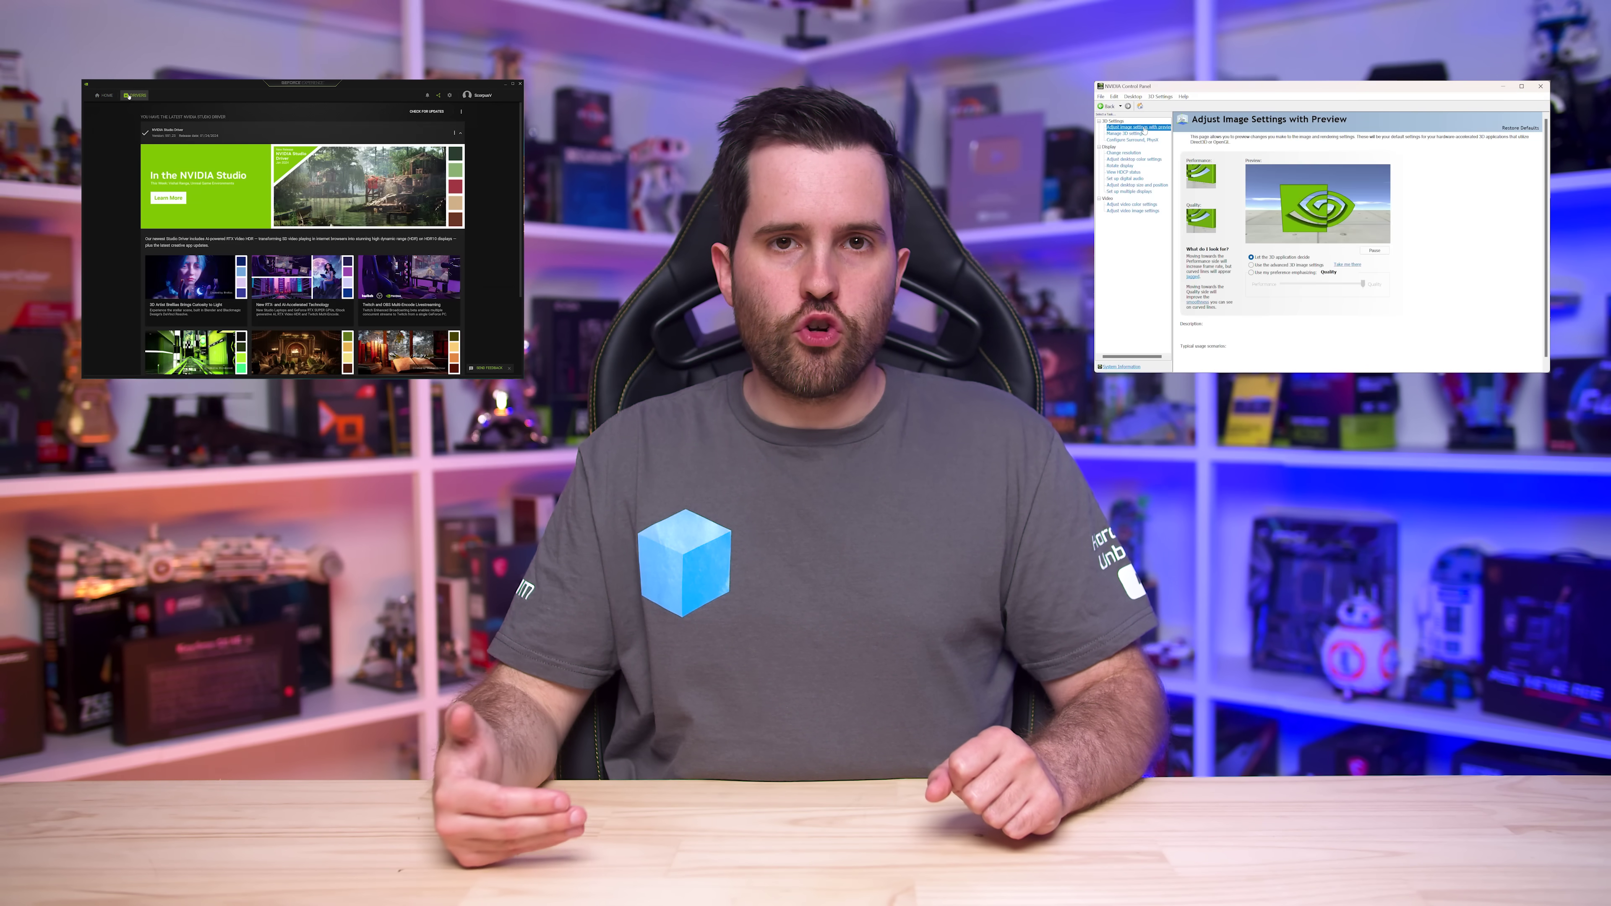
- Flip through GeForce Experience settings alongside Control Panel pages: Manage 3D, Surround/PhysX, resolution, colour and rotation
{"action": "left_click", "coordinate": [450, 96]}
{"action": "left_click", "coordinate": [1126, 133]}
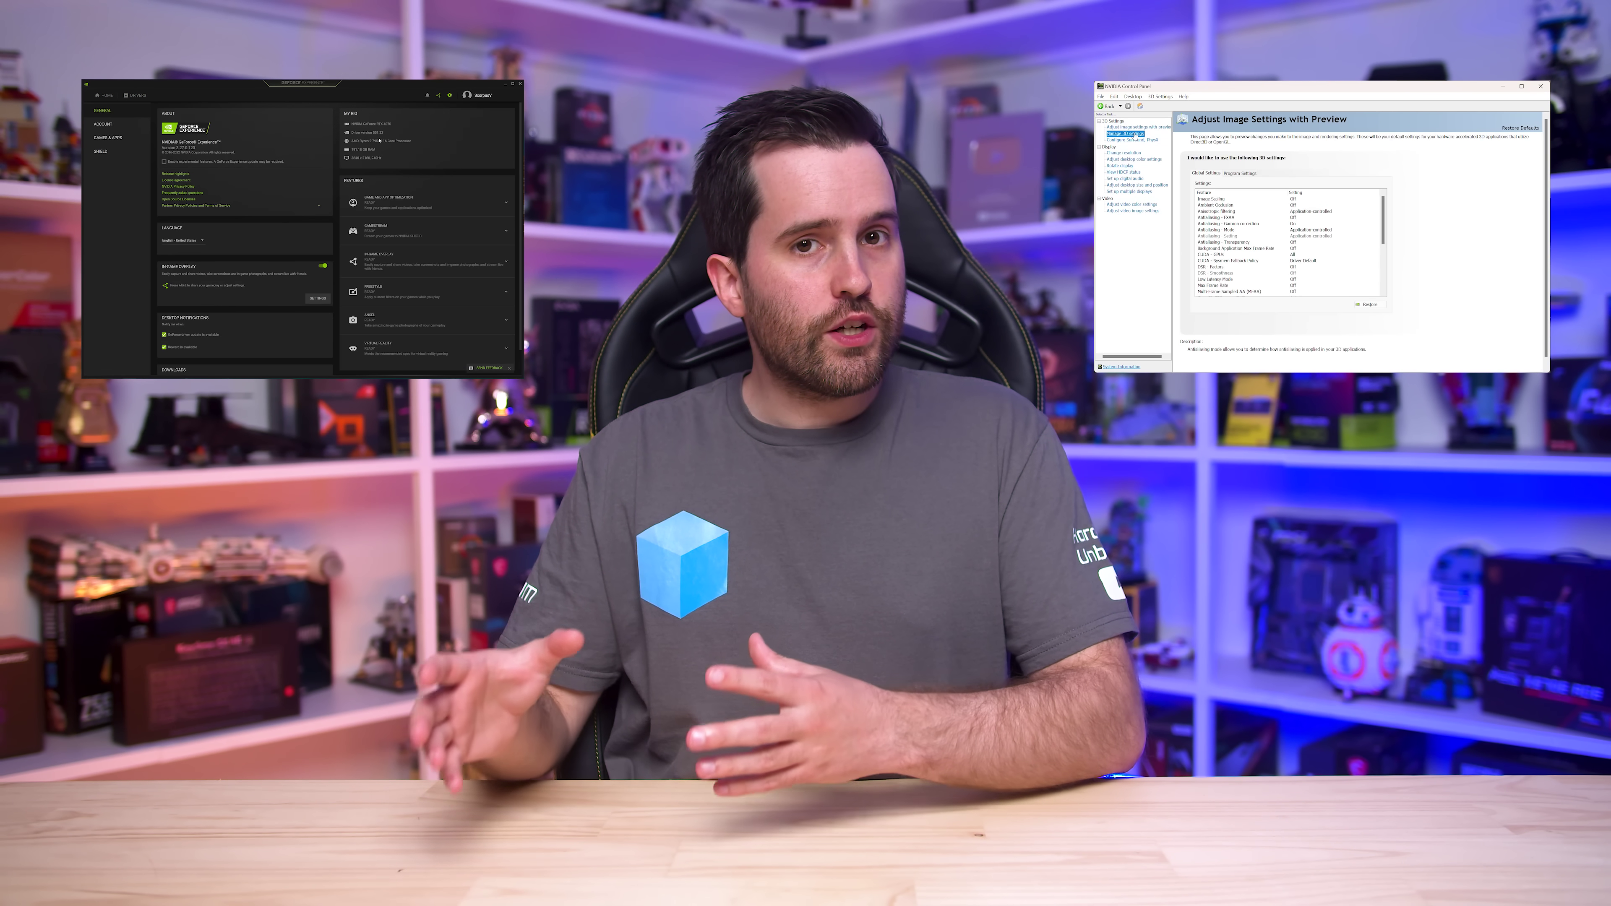
{"action": "left_click", "coordinate": [1134, 139]}
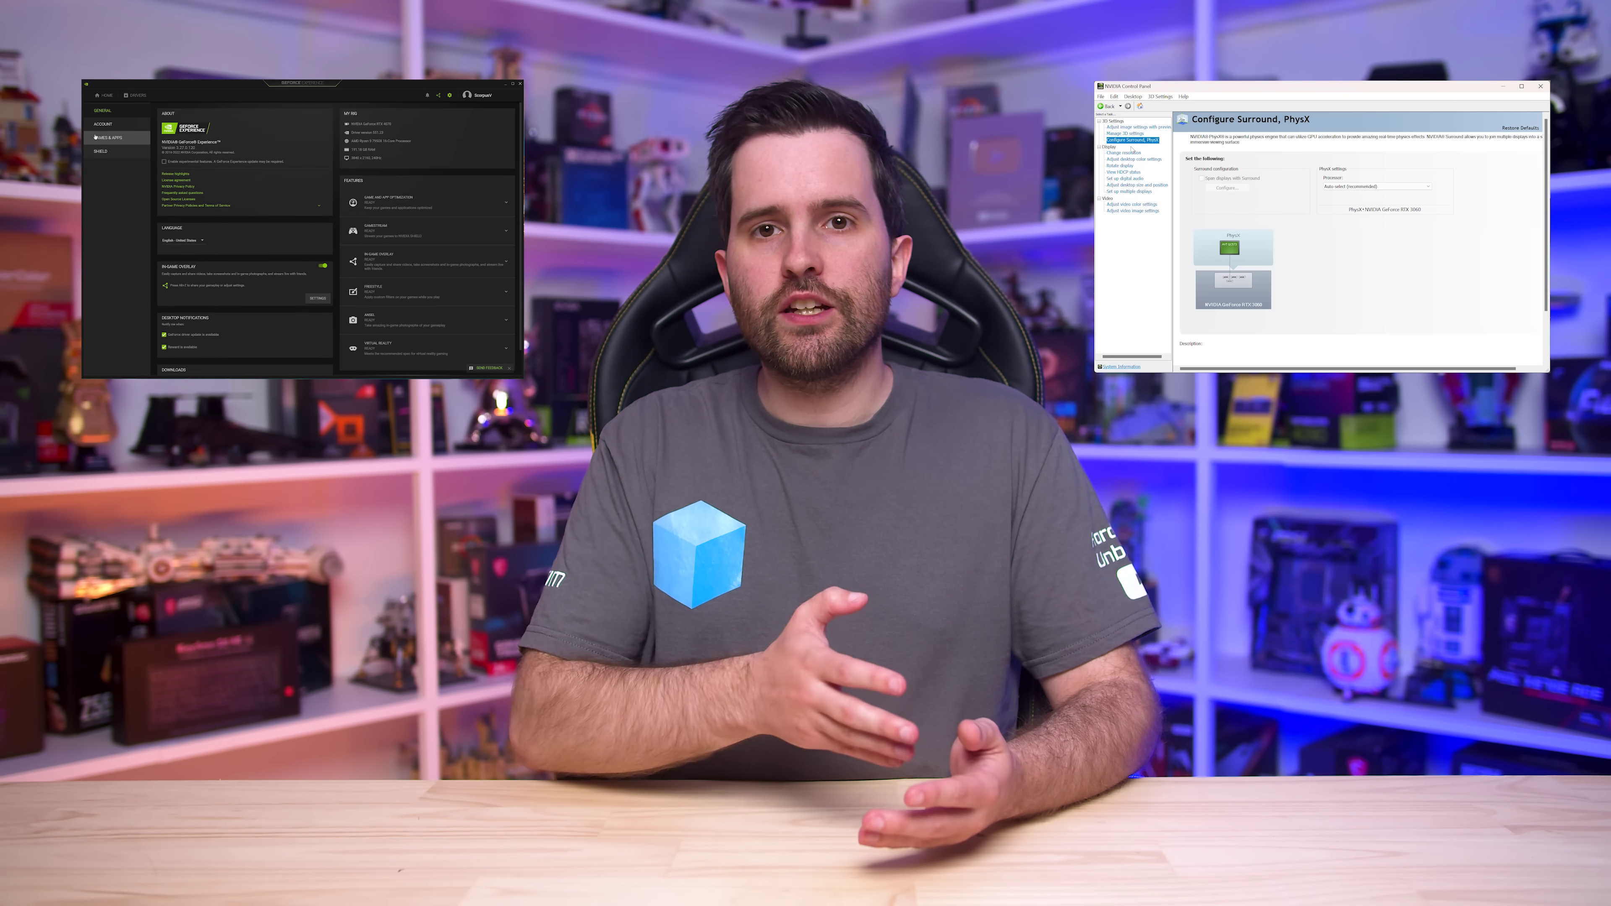
{"action": "left_click", "coordinate": [101, 124]}
{"action": "left_click", "coordinate": [1125, 153]}
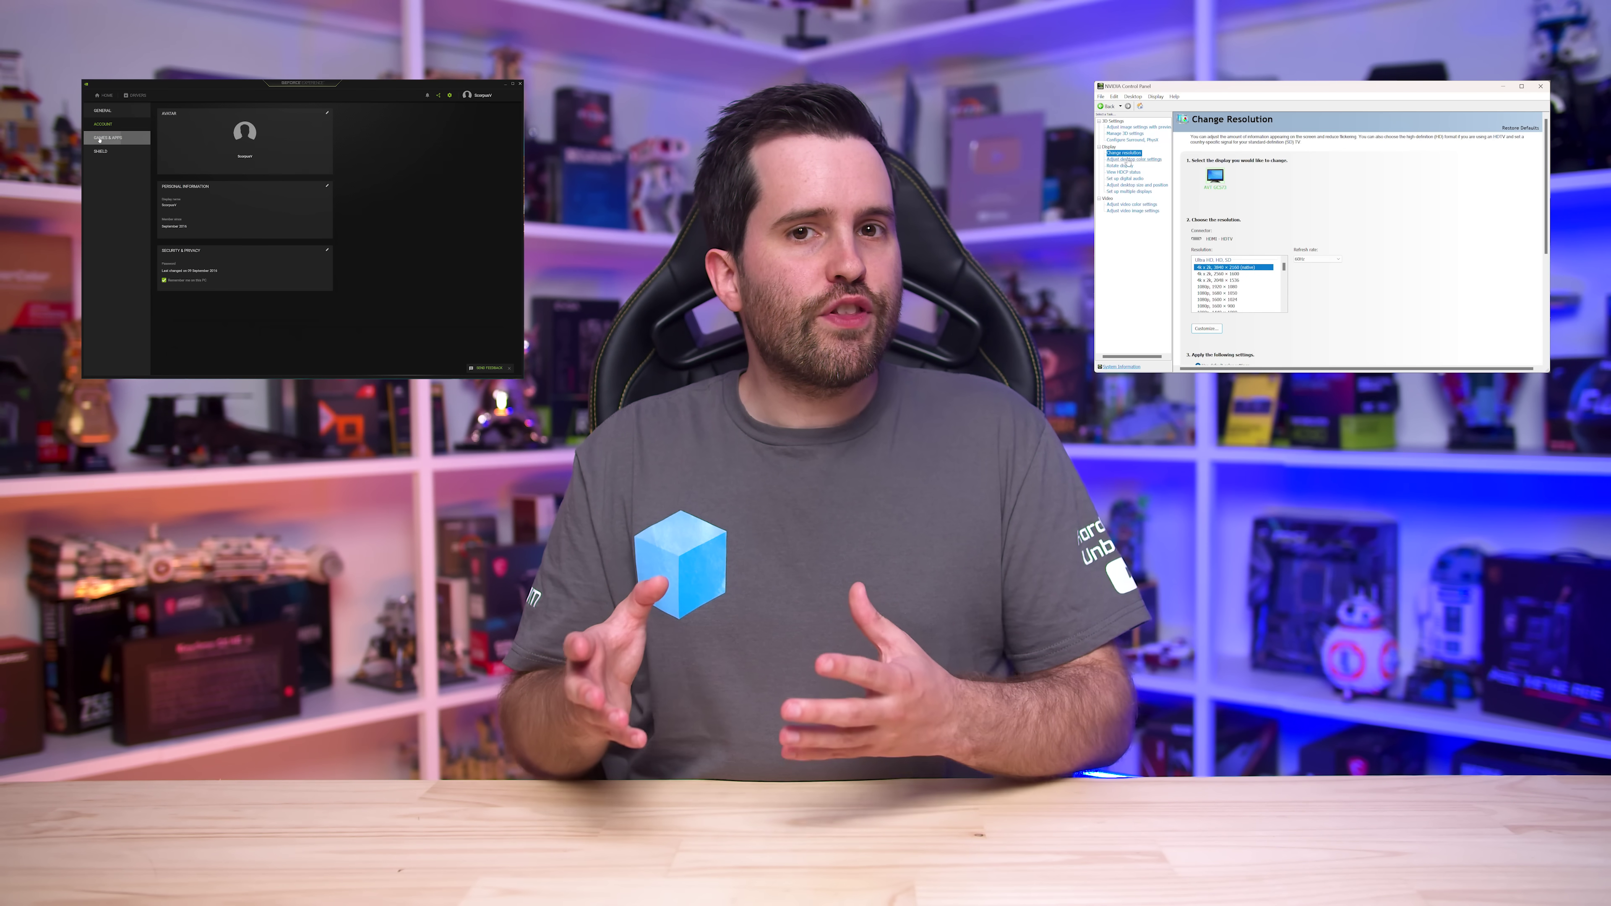
{"action": "left_click", "coordinate": [101, 138]}
{"action": "left_click", "coordinate": [1128, 160]}
{"action": "left_click", "coordinate": [96, 151]}
{"action": "left_click", "coordinate": [1121, 165]}
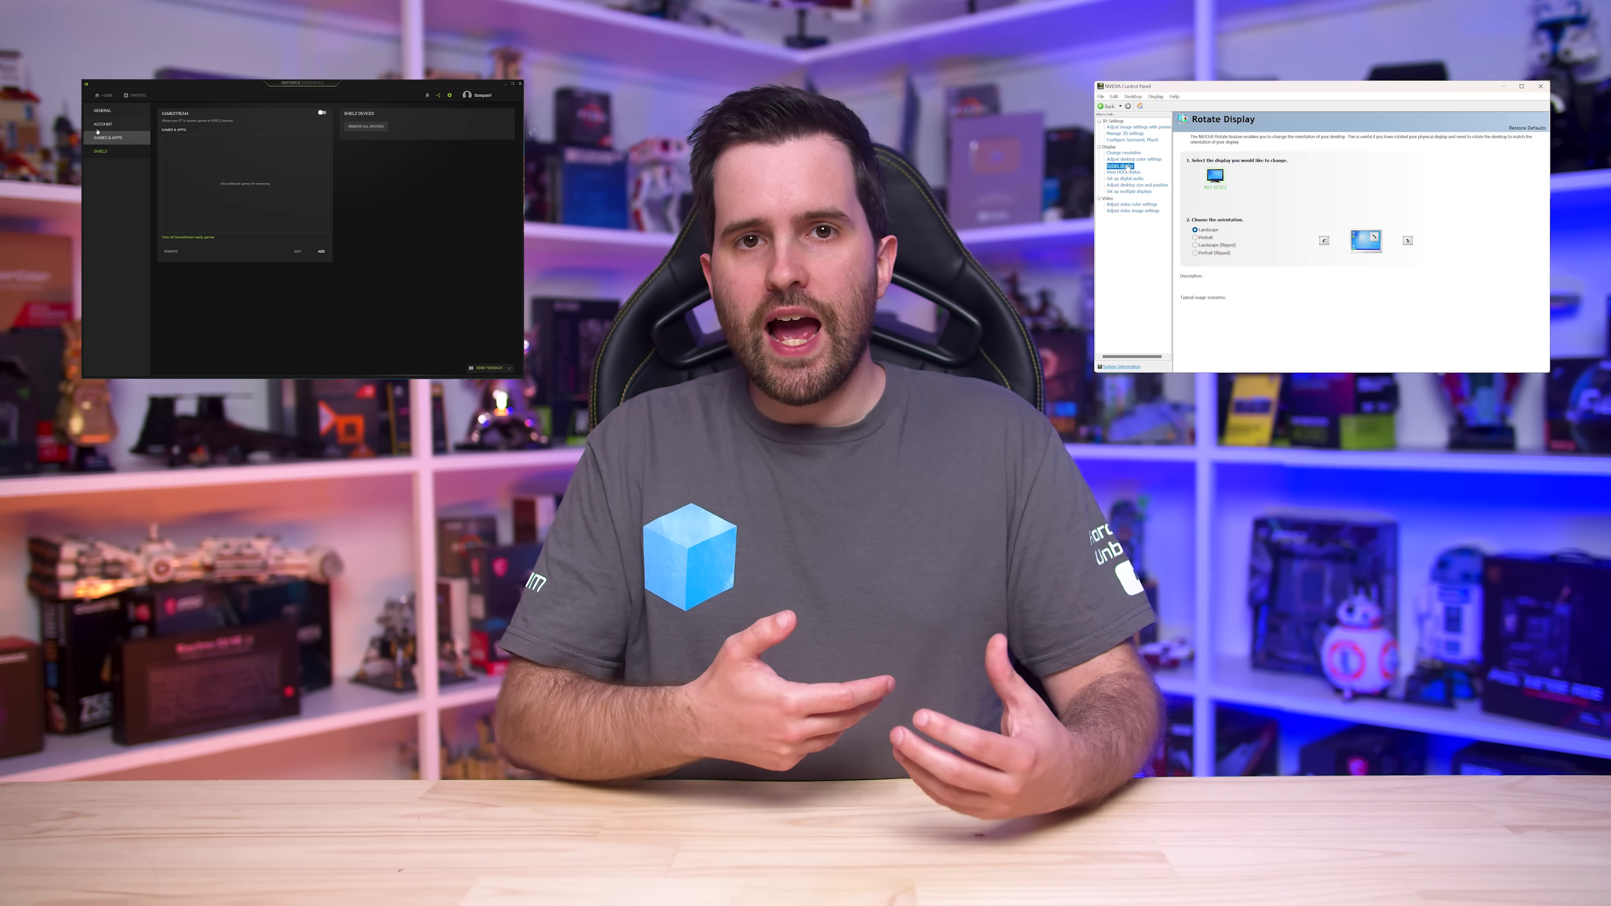
{"action": "left_click", "coordinate": [101, 111]}
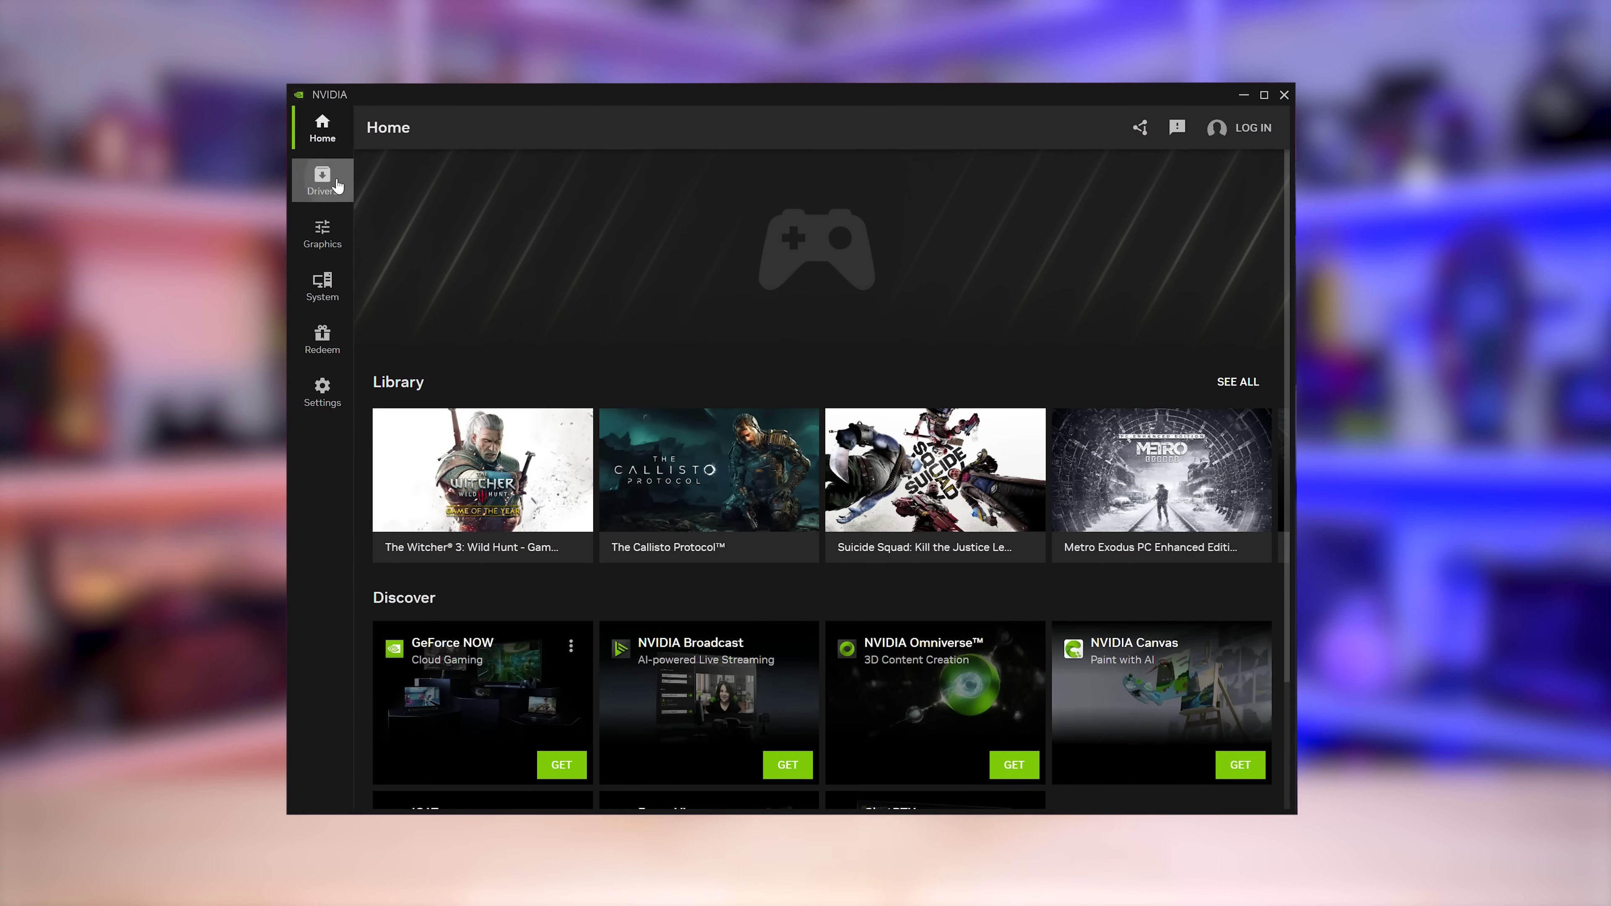
- Cycle through Drivers, Graphics (The Witcher 3), System, Redeem and Settings, then back up the sidebar
{"action": "left_click", "coordinate": [337, 186]}
{"action": "left_click", "coordinate": [321, 236]}
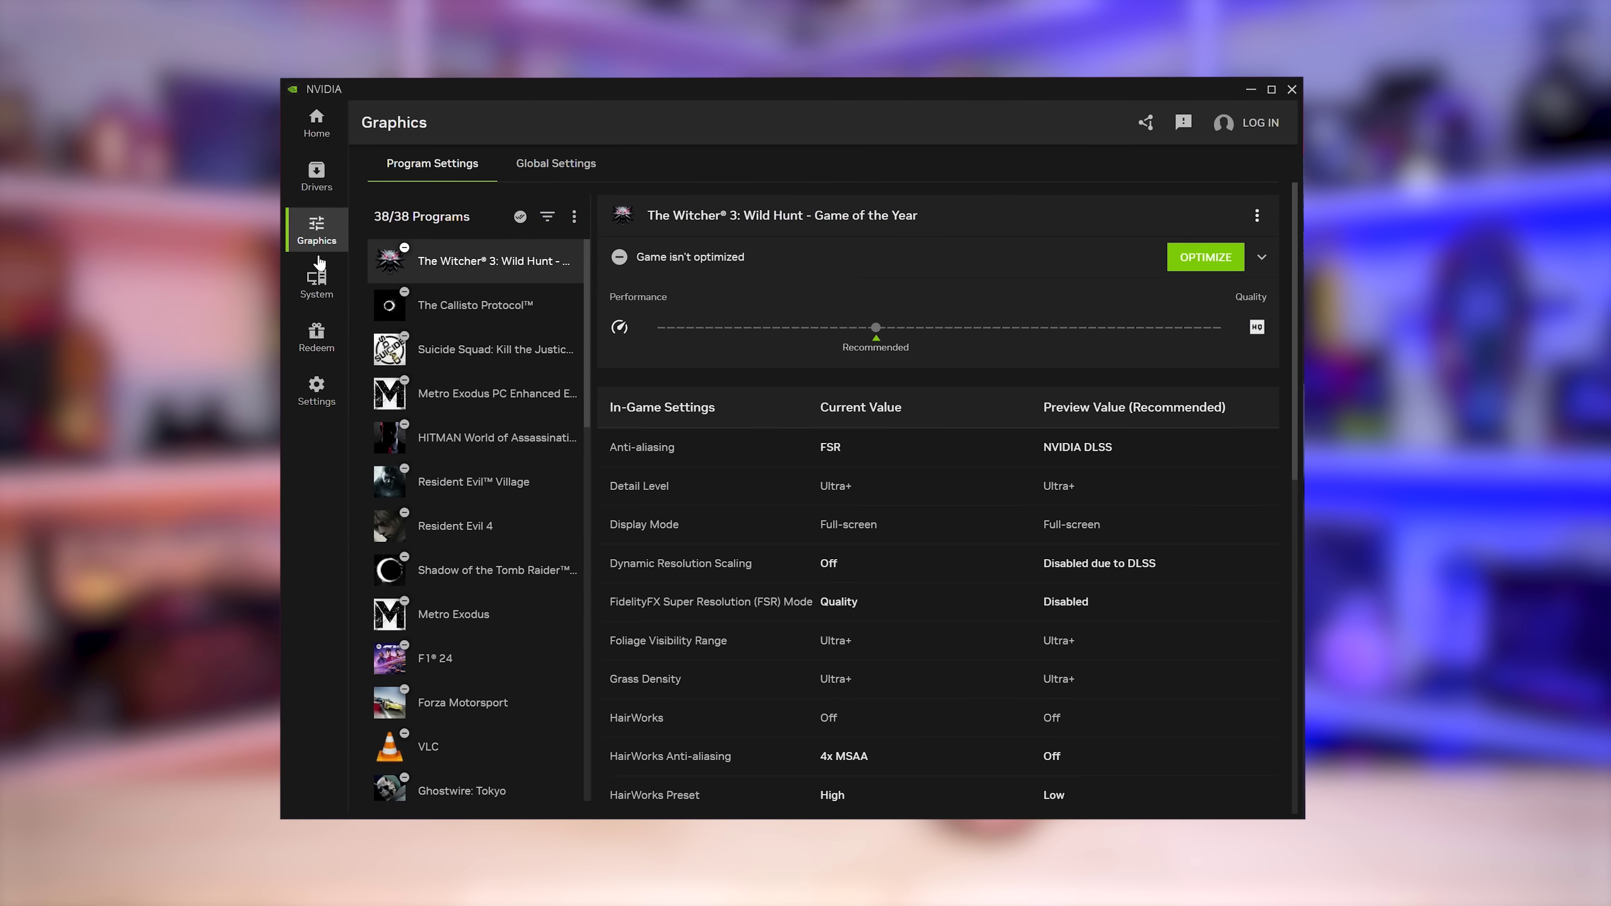
{"action": "left_click", "coordinate": [315, 279]}
{"action": "left_click", "coordinate": [315, 336]}
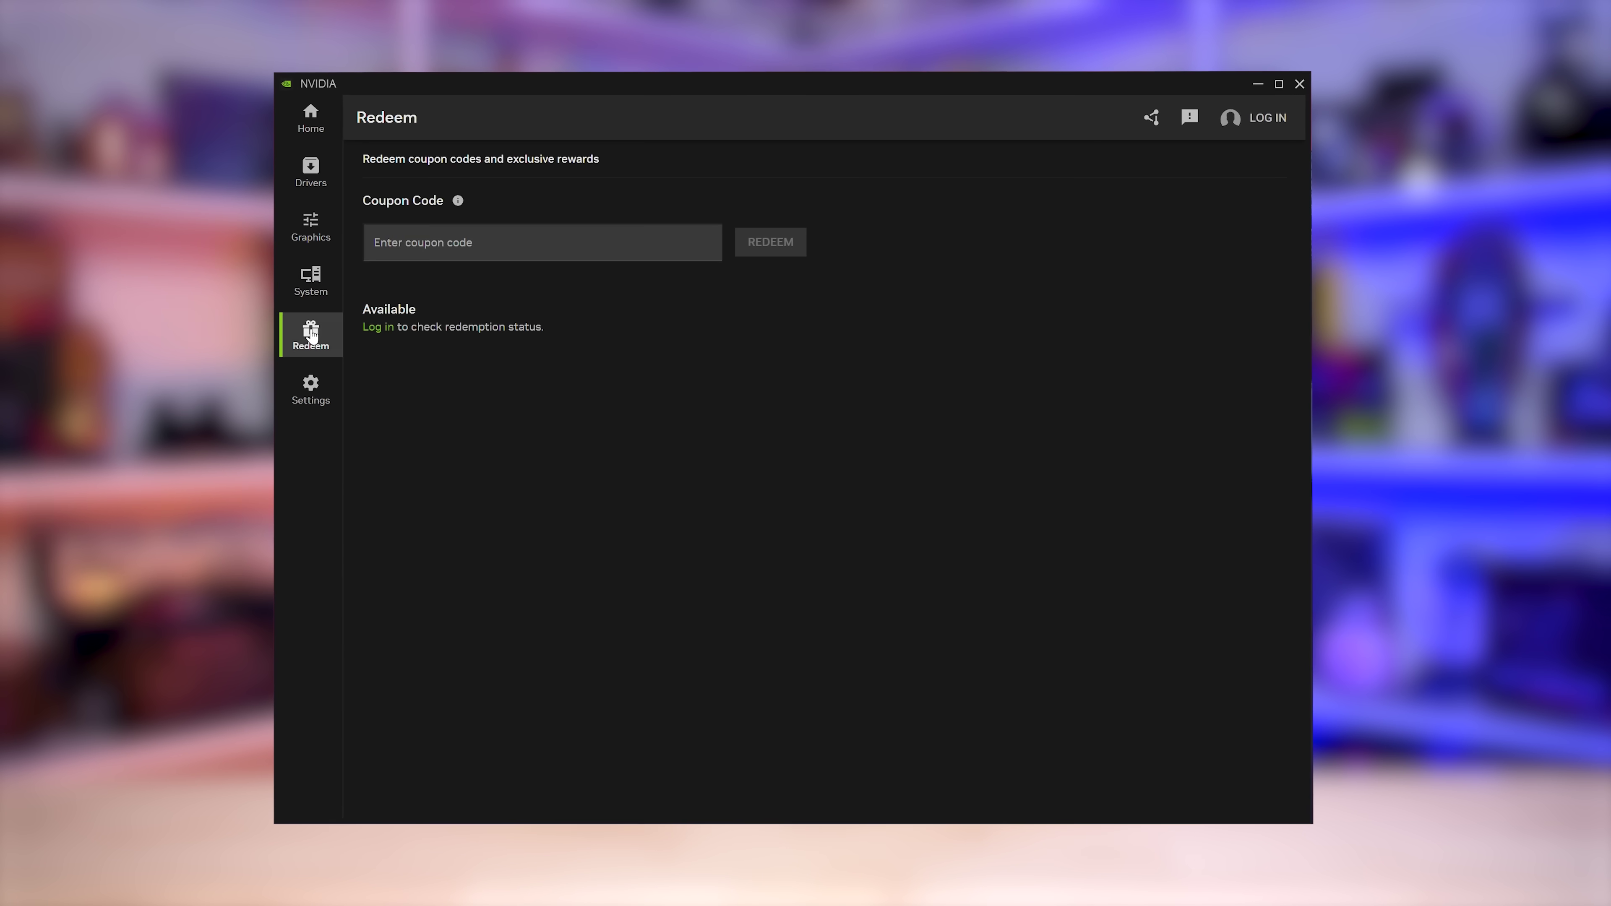
{"action": "left_click", "coordinate": [311, 387]}
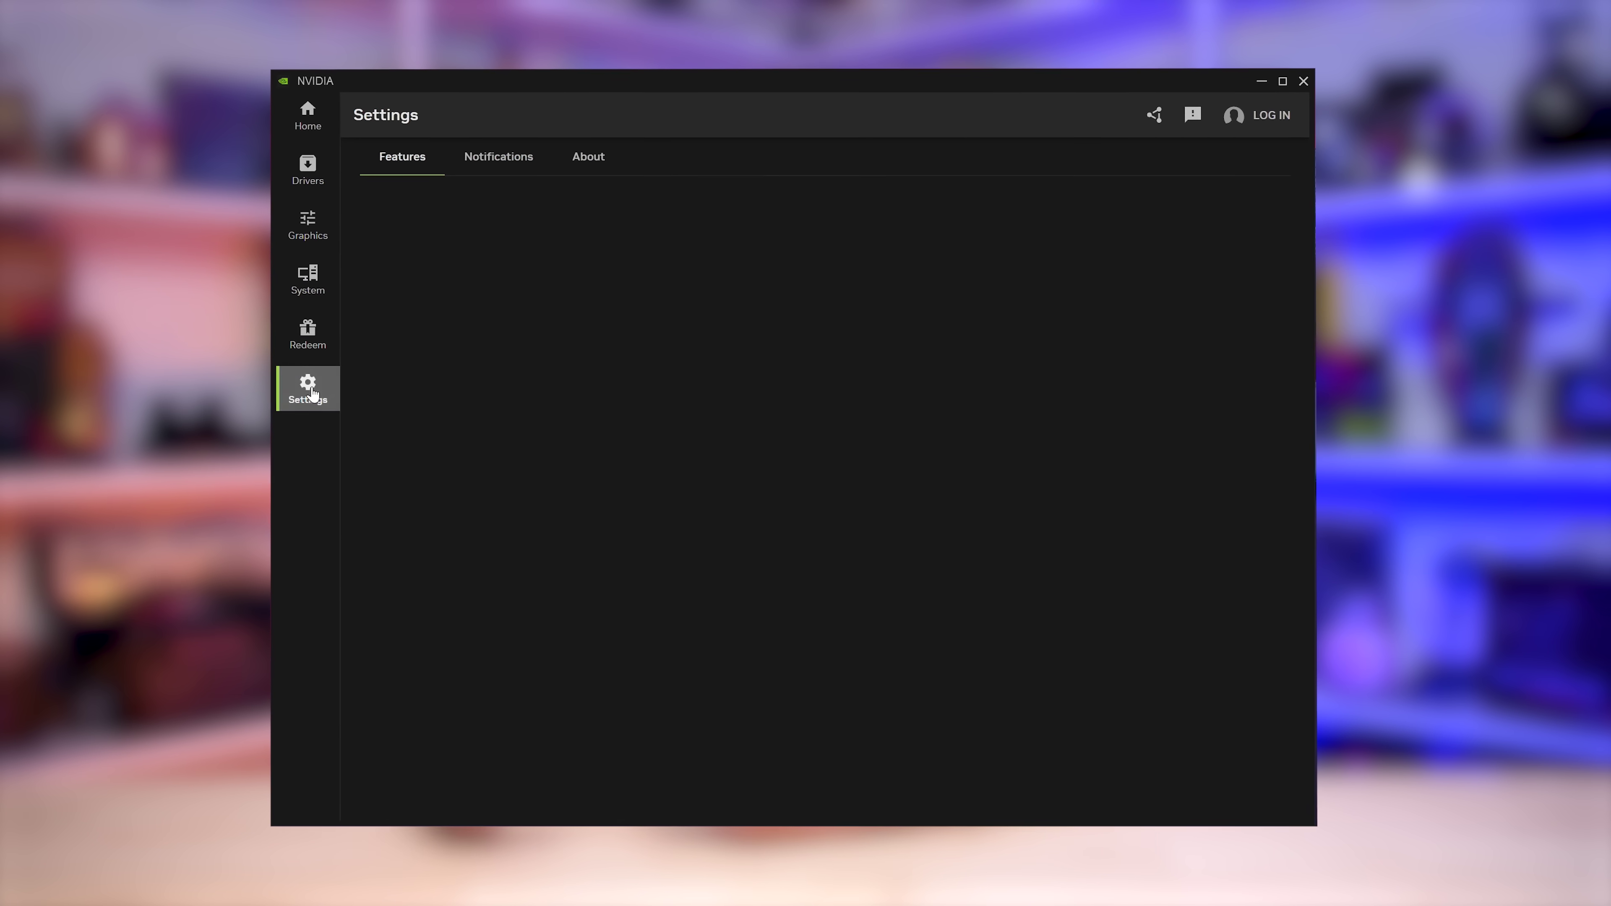
{"action": "left_click", "coordinate": [309, 343]}
{"action": "left_click", "coordinate": [306, 278]}
{"action": "left_click", "coordinate": [306, 224]}
{"action": "left_click", "coordinate": [308, 180]}
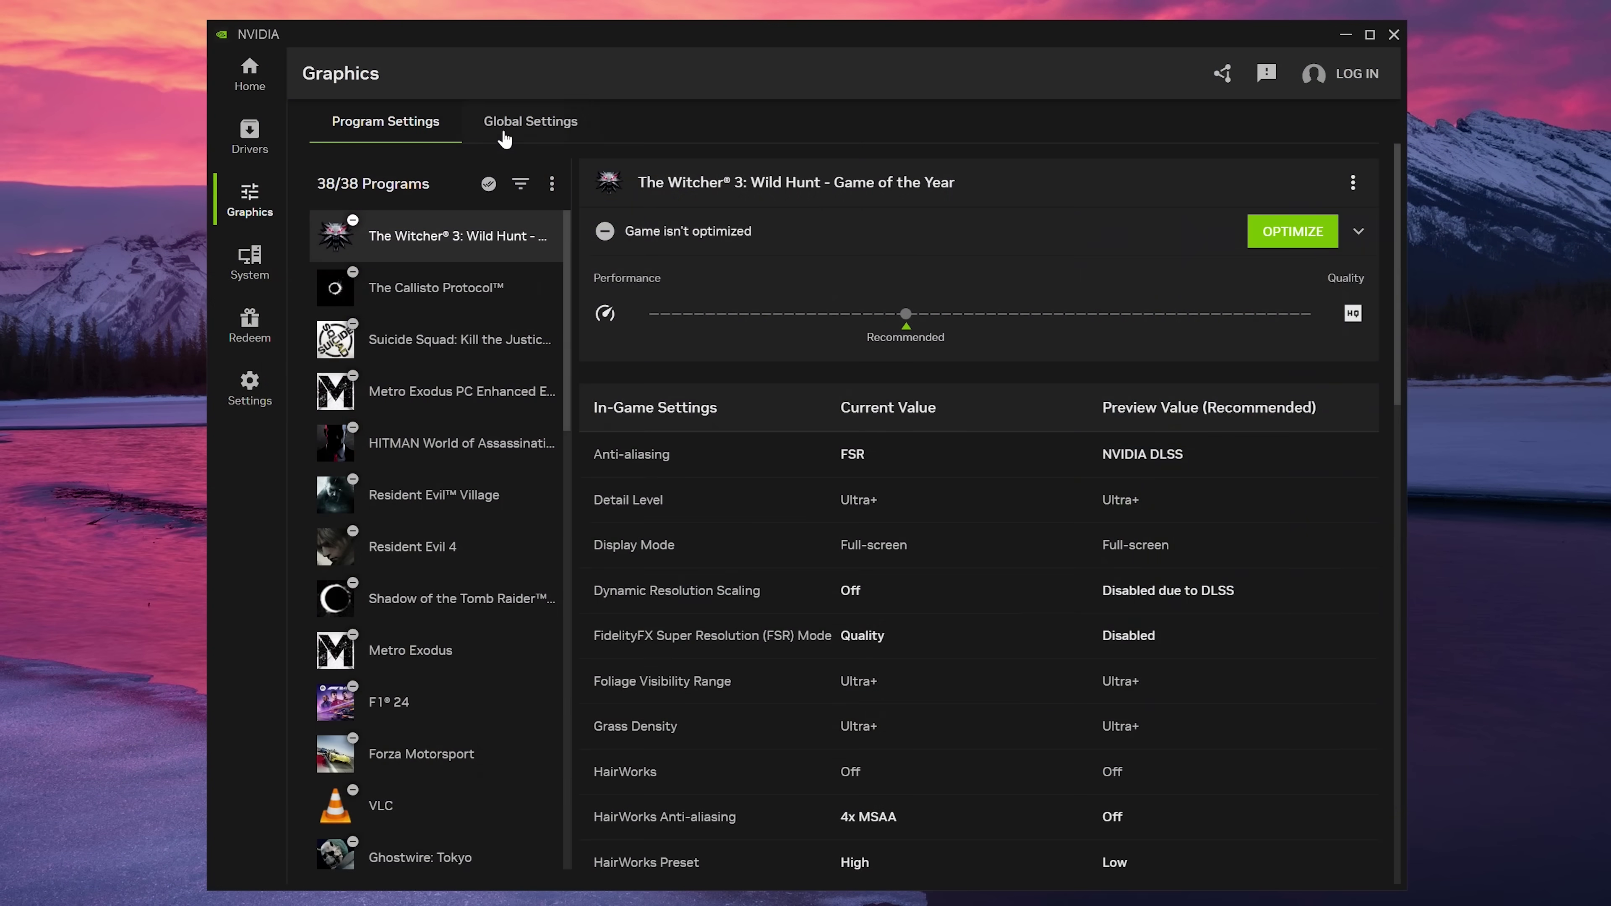
- Compare the Graphics page's Global Settings with the per-program settings list
{"action": "left_click", "coordinate": [504, 136]}
{"action": "left_click", "coordinate": [406, 130]}
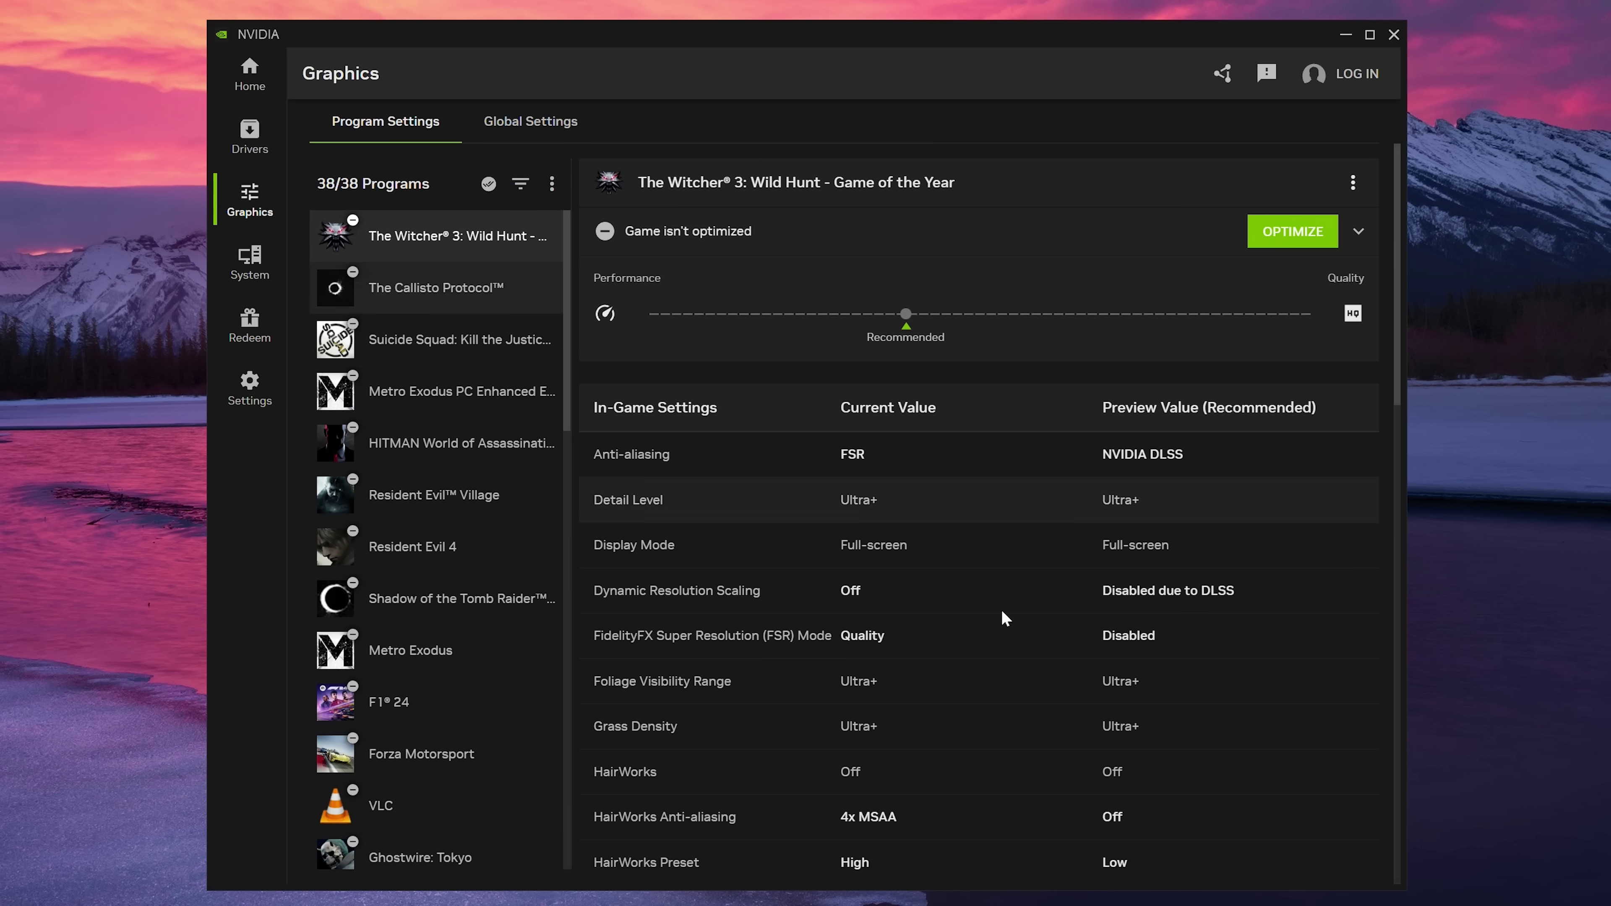
{"action": "scroll", "coordinate": [1021, 596], "scroll_direction": "down", "scroll_amount": 5}
{"action": "scroll", "coordinate": [1021, 596], "scroll_direction": "down", "scroll_amount": 5}
{"action": "scroll", "coordinate": [1021, 597], "scroll_direction": "up", "scroll_amount": 10}
{"action": "scroll", "coordinate": [1021, 597], "scroll_direction": "up", "scroll_amount": 2}
- Review the System page's Displays, Video, Performance and My Rig tabs, returning to Displays
{"action": "left_click", "coordinate": [249, 260]}
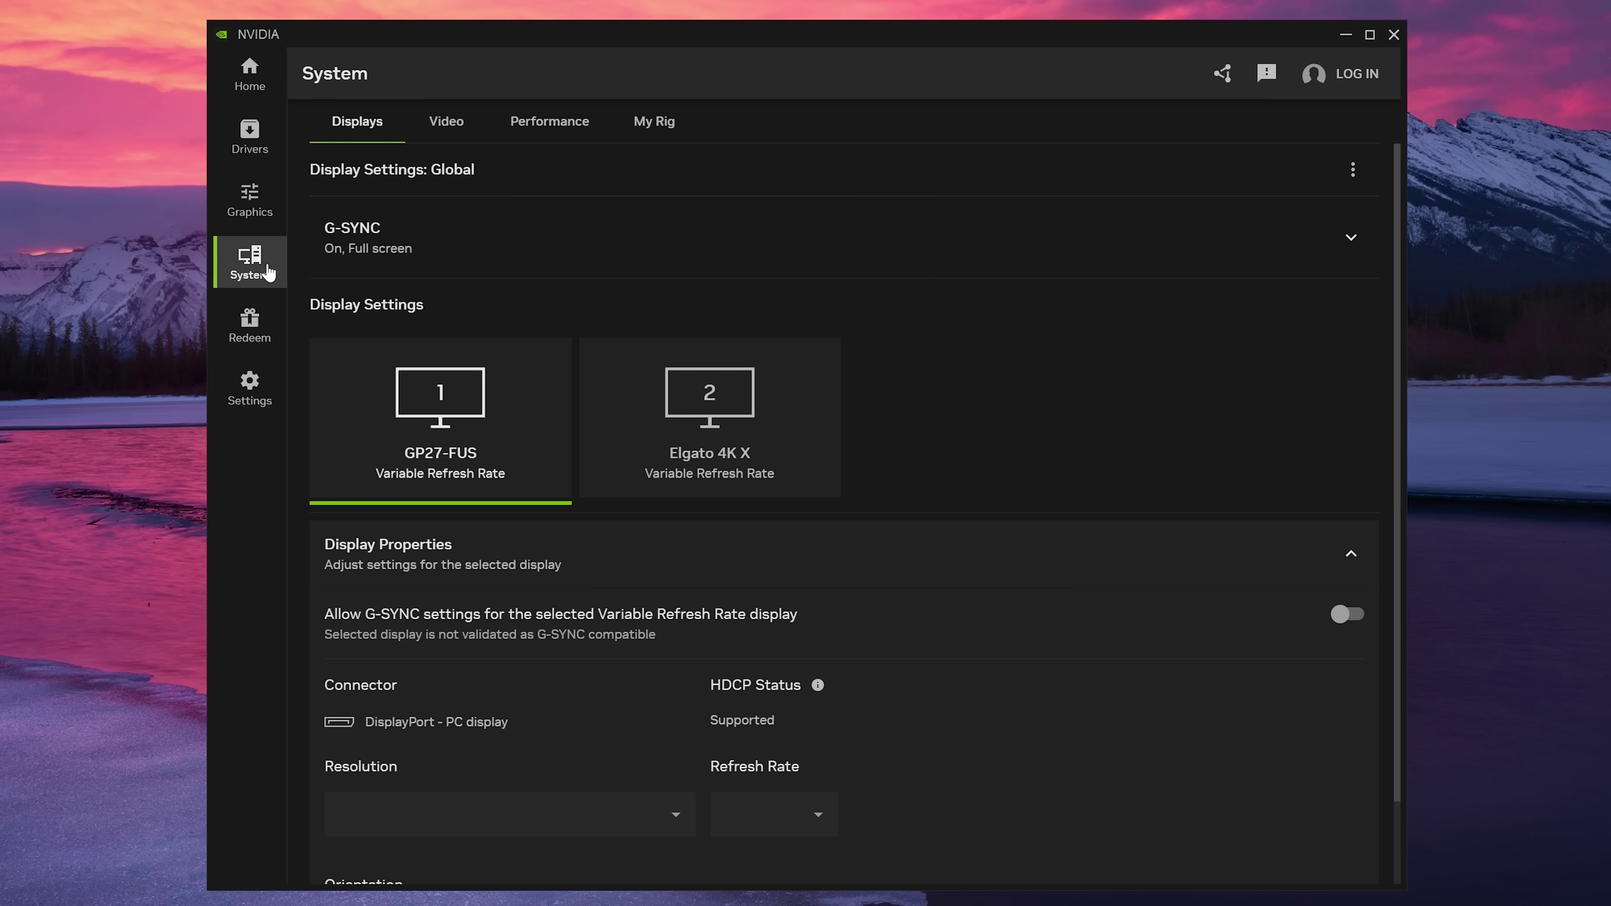
{"action": "scroll", "coordinate": [555, 471], "scroll_direction": "down", "scroll_amount": 2}
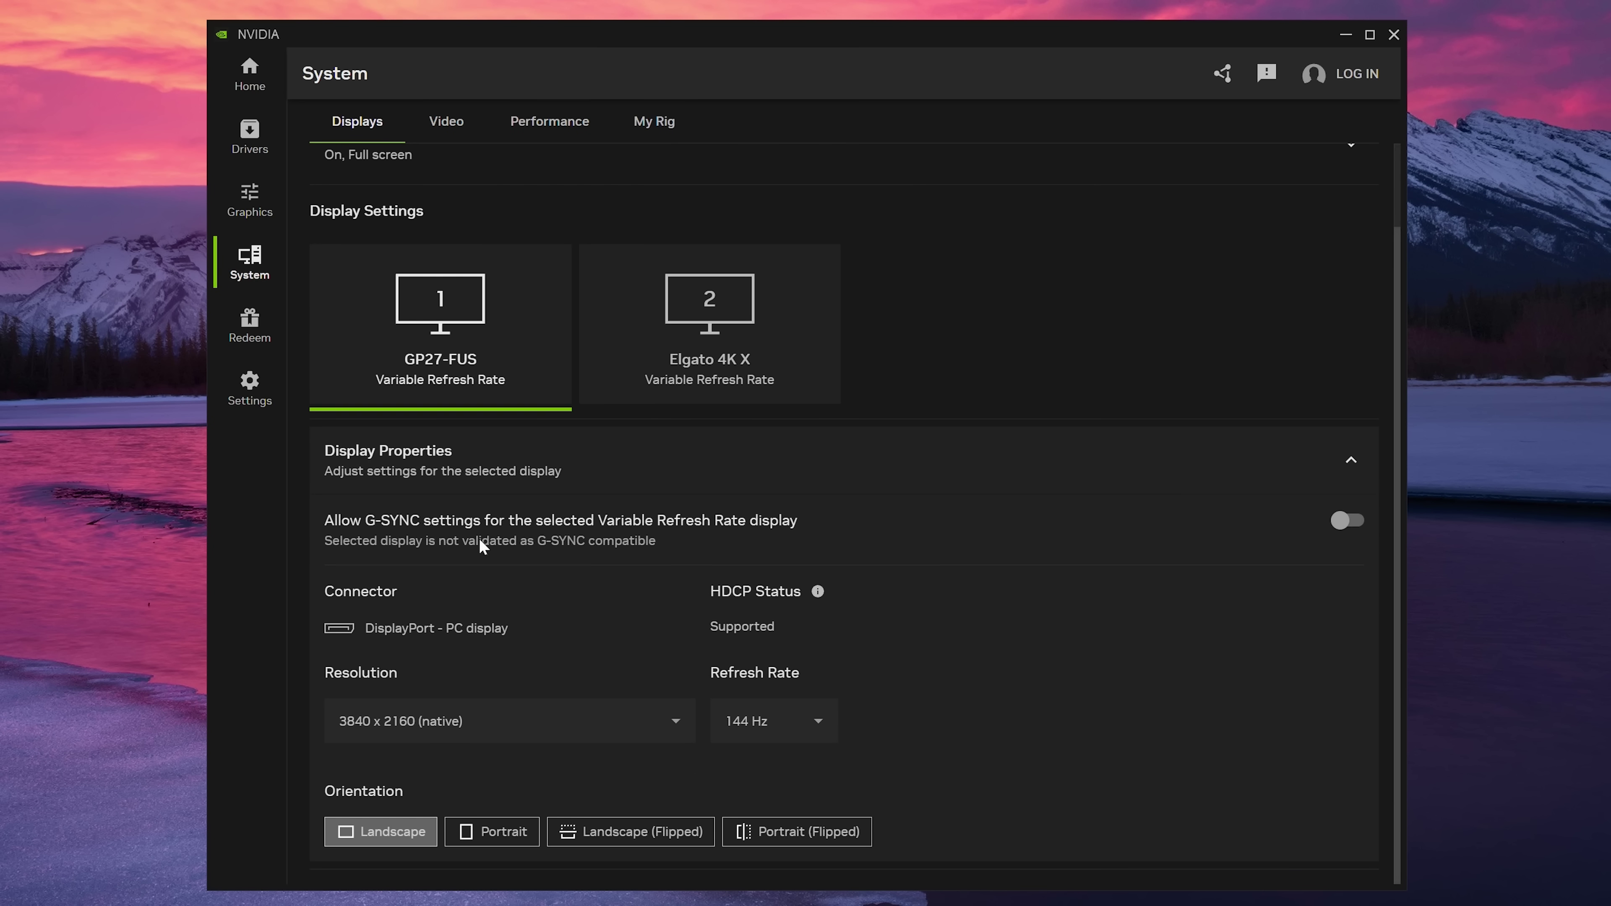
{"action": "scroll", "coordinate": [546, 564], "scroll_direction": "up", "scroll_amount": 3}
{"action": "left_click", "coordinate": [458, 127]}
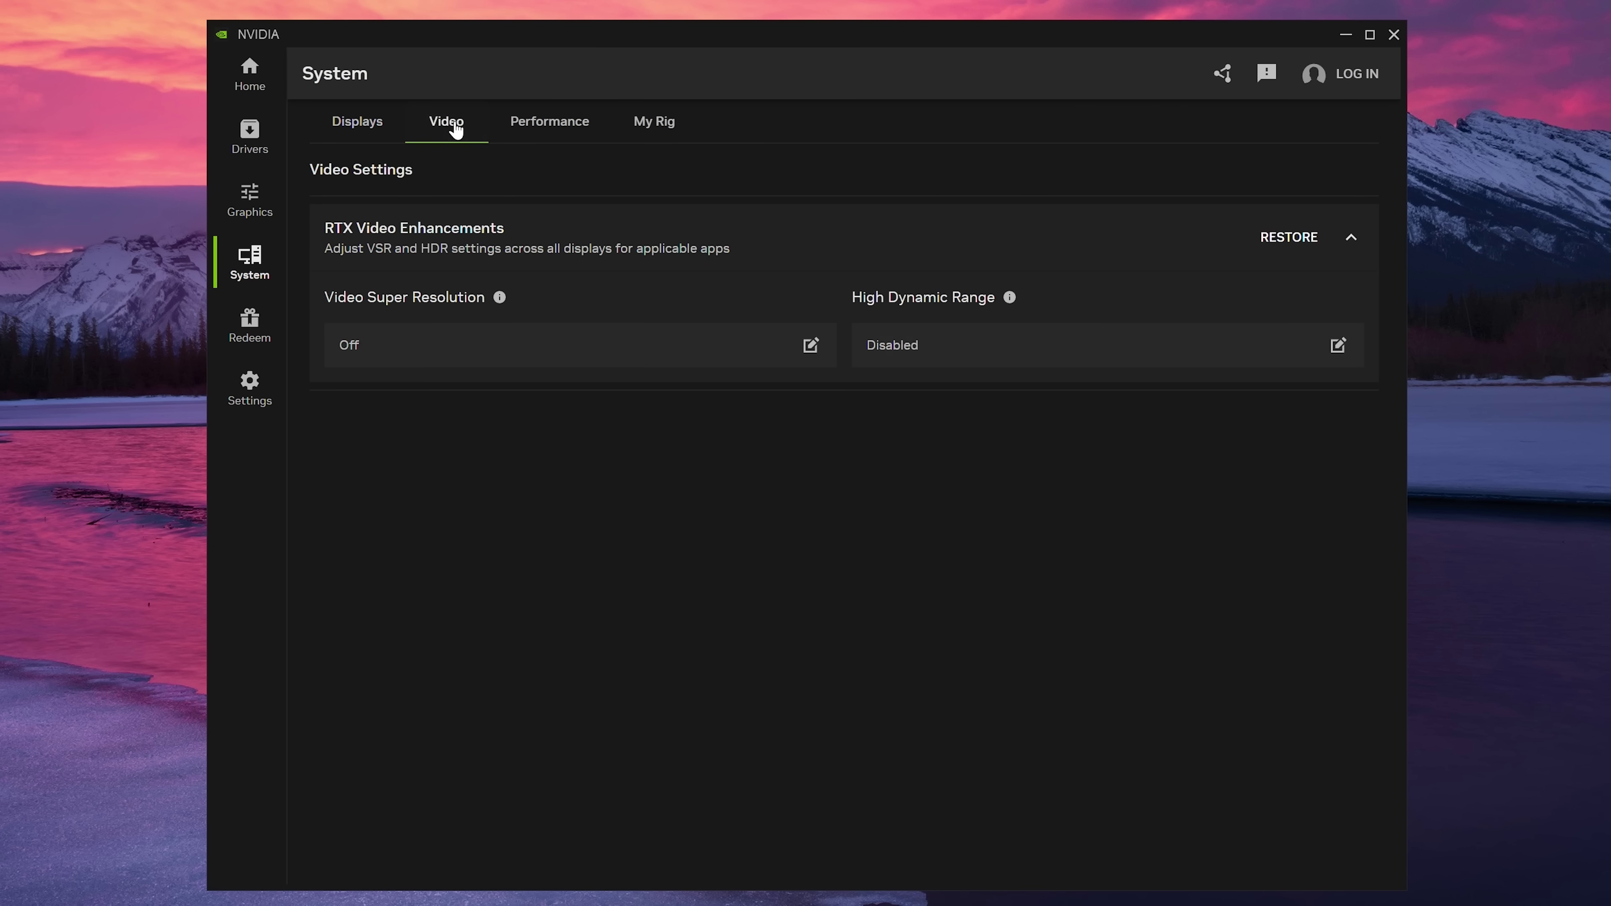
{"action": "left_click", "coordinate": [541, 129]}
{"action": "left_click", "coordinate": [665, 123]}
{"action": "left_click", "coordinate": [549, 122]}
{"action": "left_click", "coordinate": [446, 121]}
{"action": "left_click", "coordinate": [357, 121]}
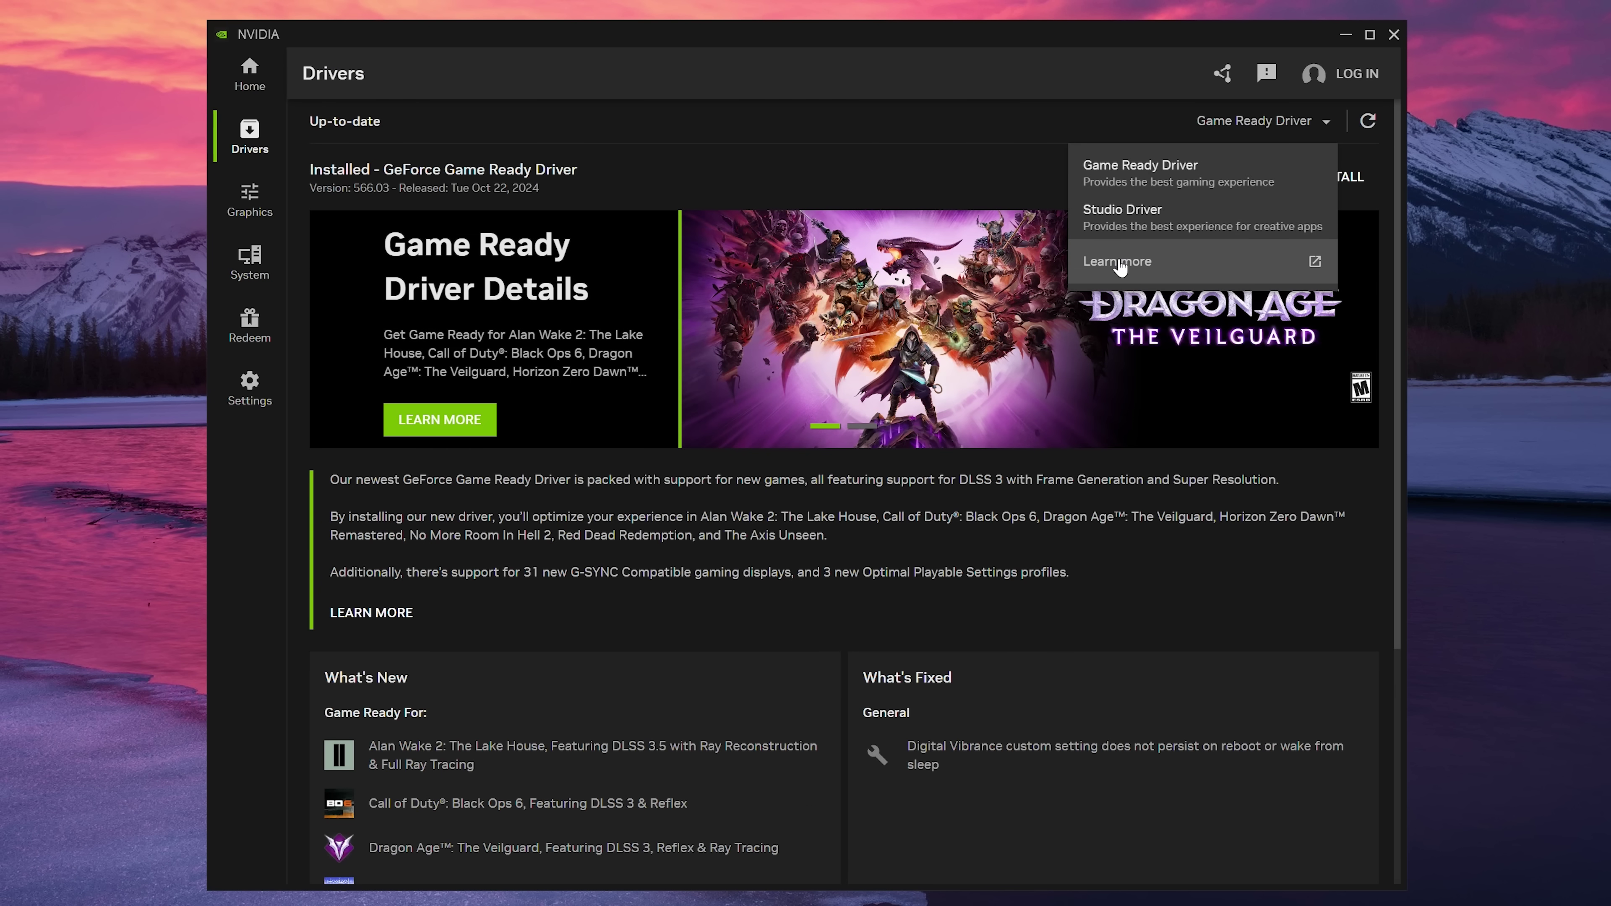
- Dismiss the driver type choices unchanged on the Drivers page
{"action": "left_click", "coordinate": [954, 152]}
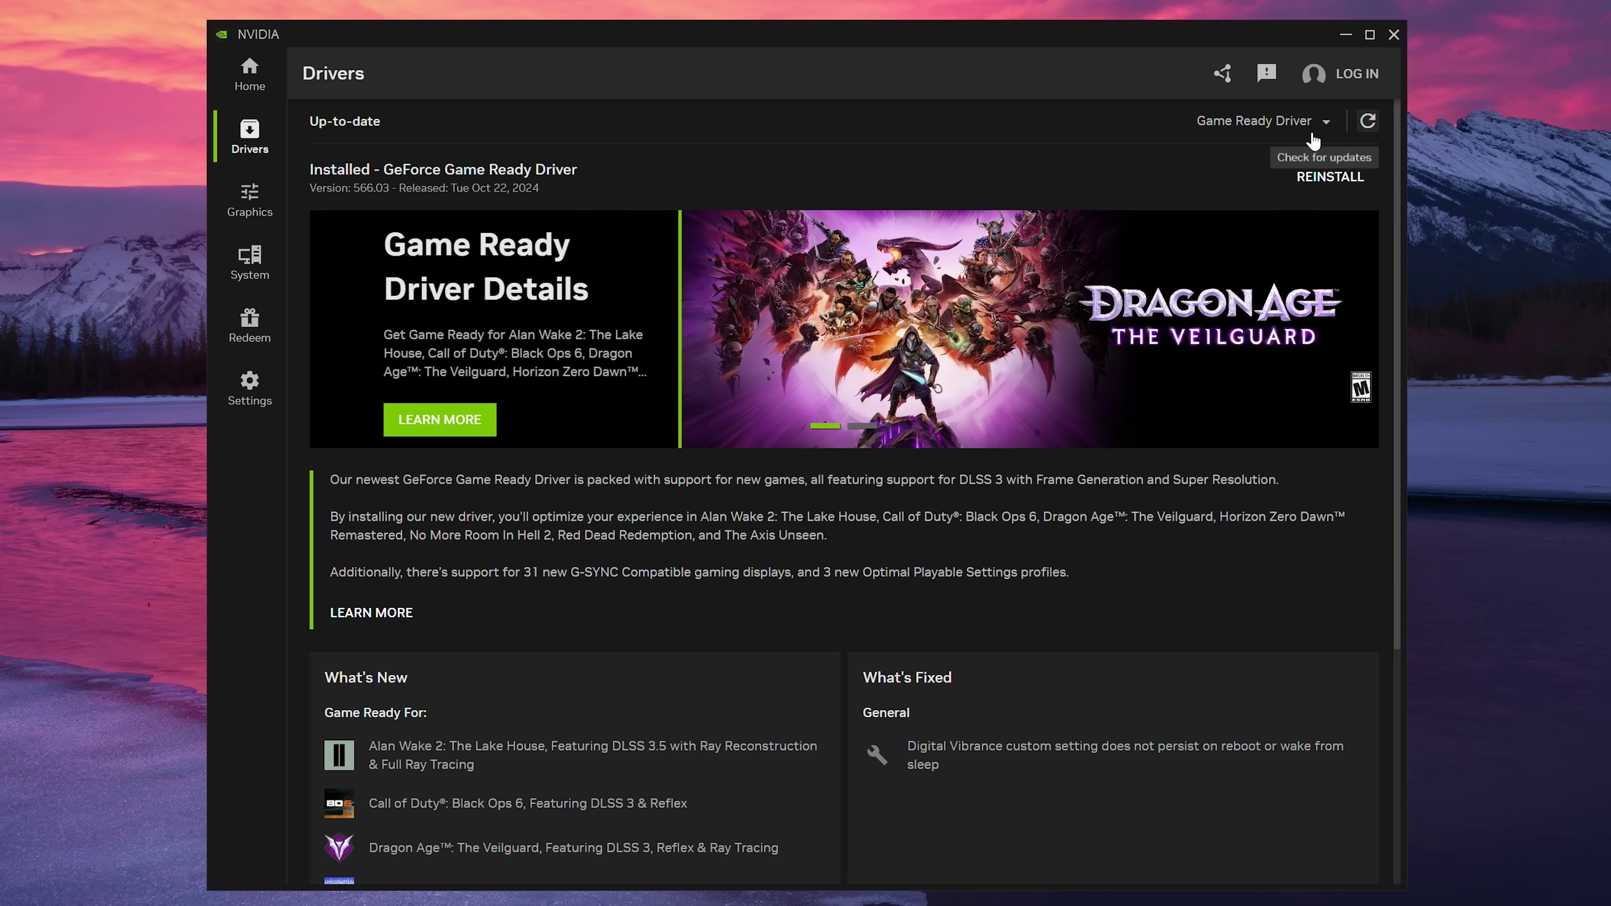
{"action": "scroll", "coordinate": [732, 222], "scroll_direction": "down", "scroll_amount": 5}
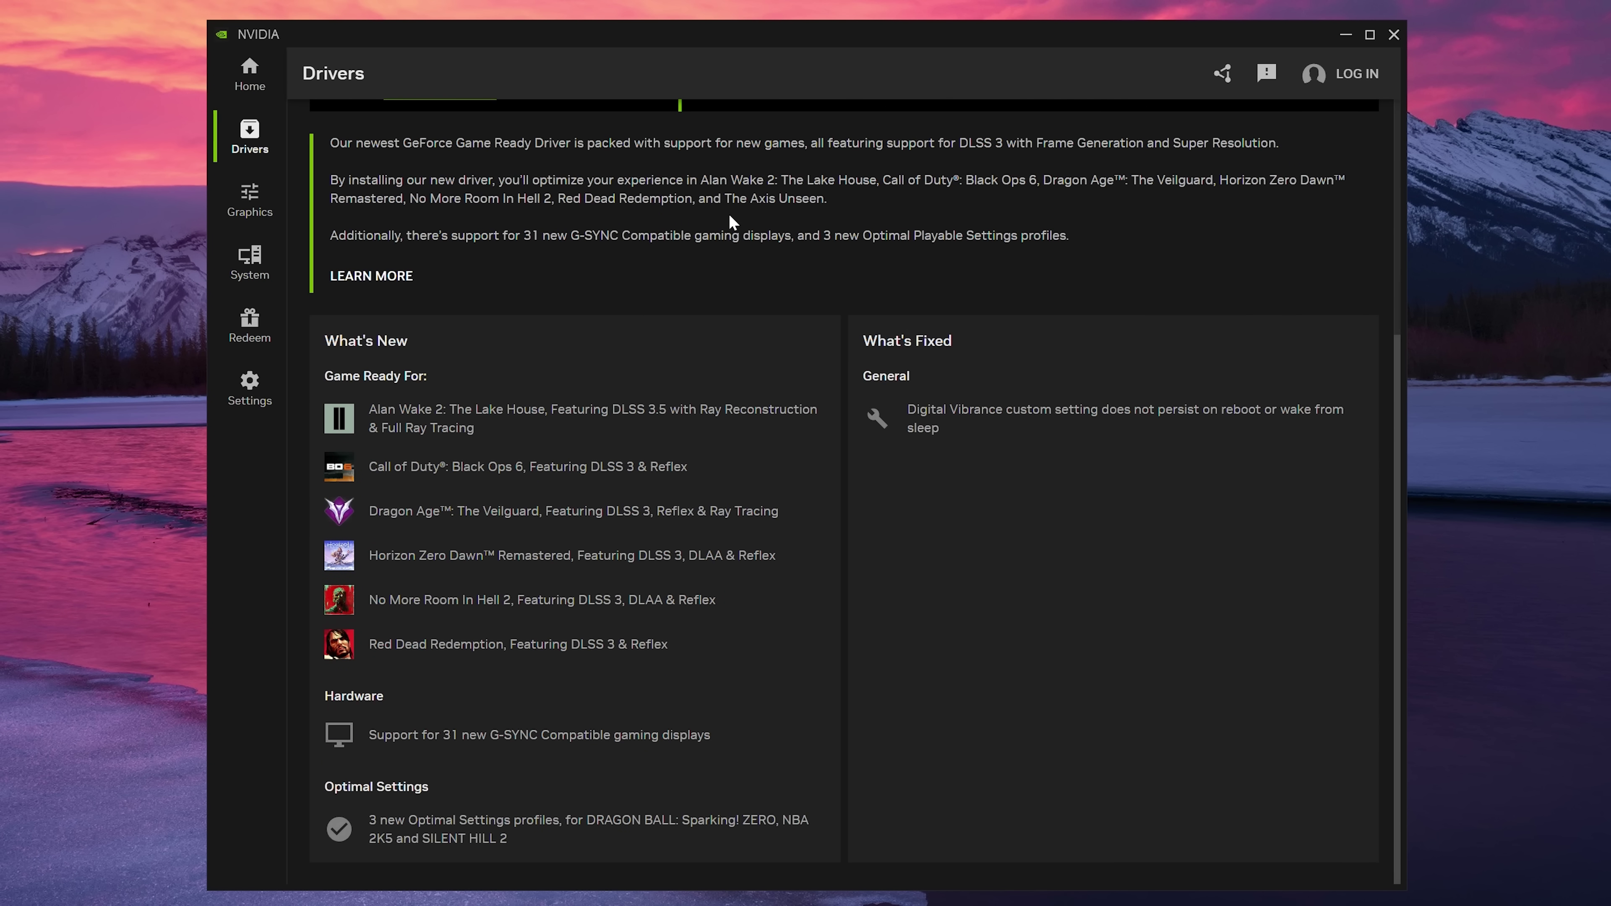
{"action": "scroll", "coordinate": [775, 495], "scroll_direction": "up", "scroll_amount": 5}
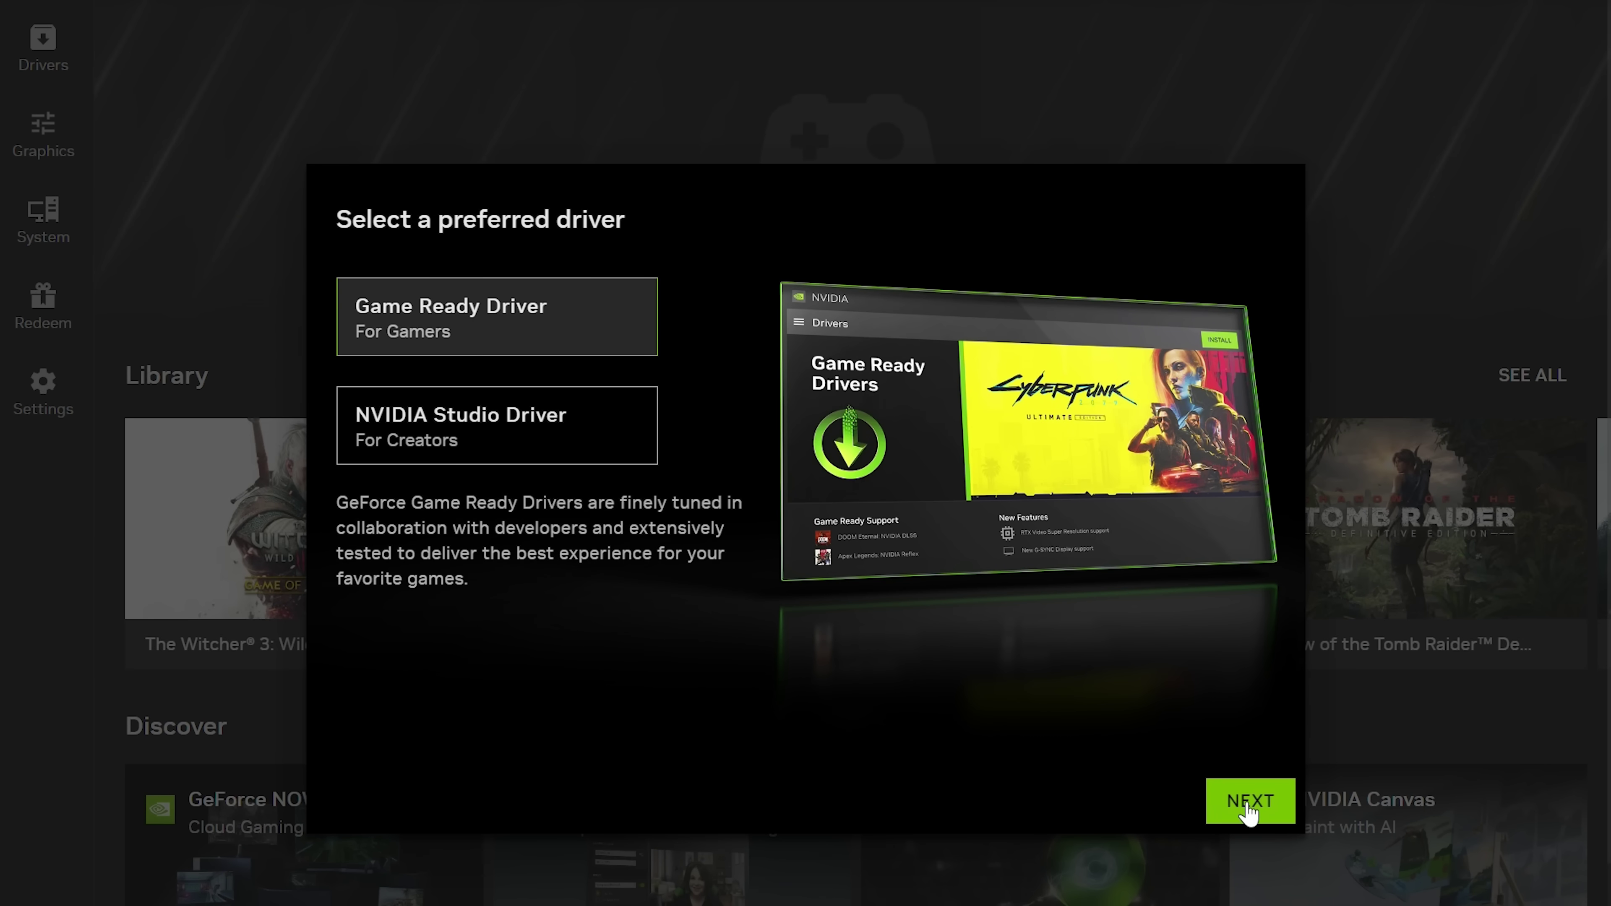
- Complete first-run setup with Game Ready Driver preferred and sign in to an NVIDIA account
{"action": "left_click", "coordinate": [1249, 807]}
{"action": "left_click", "coordinate": [1231, 801]}
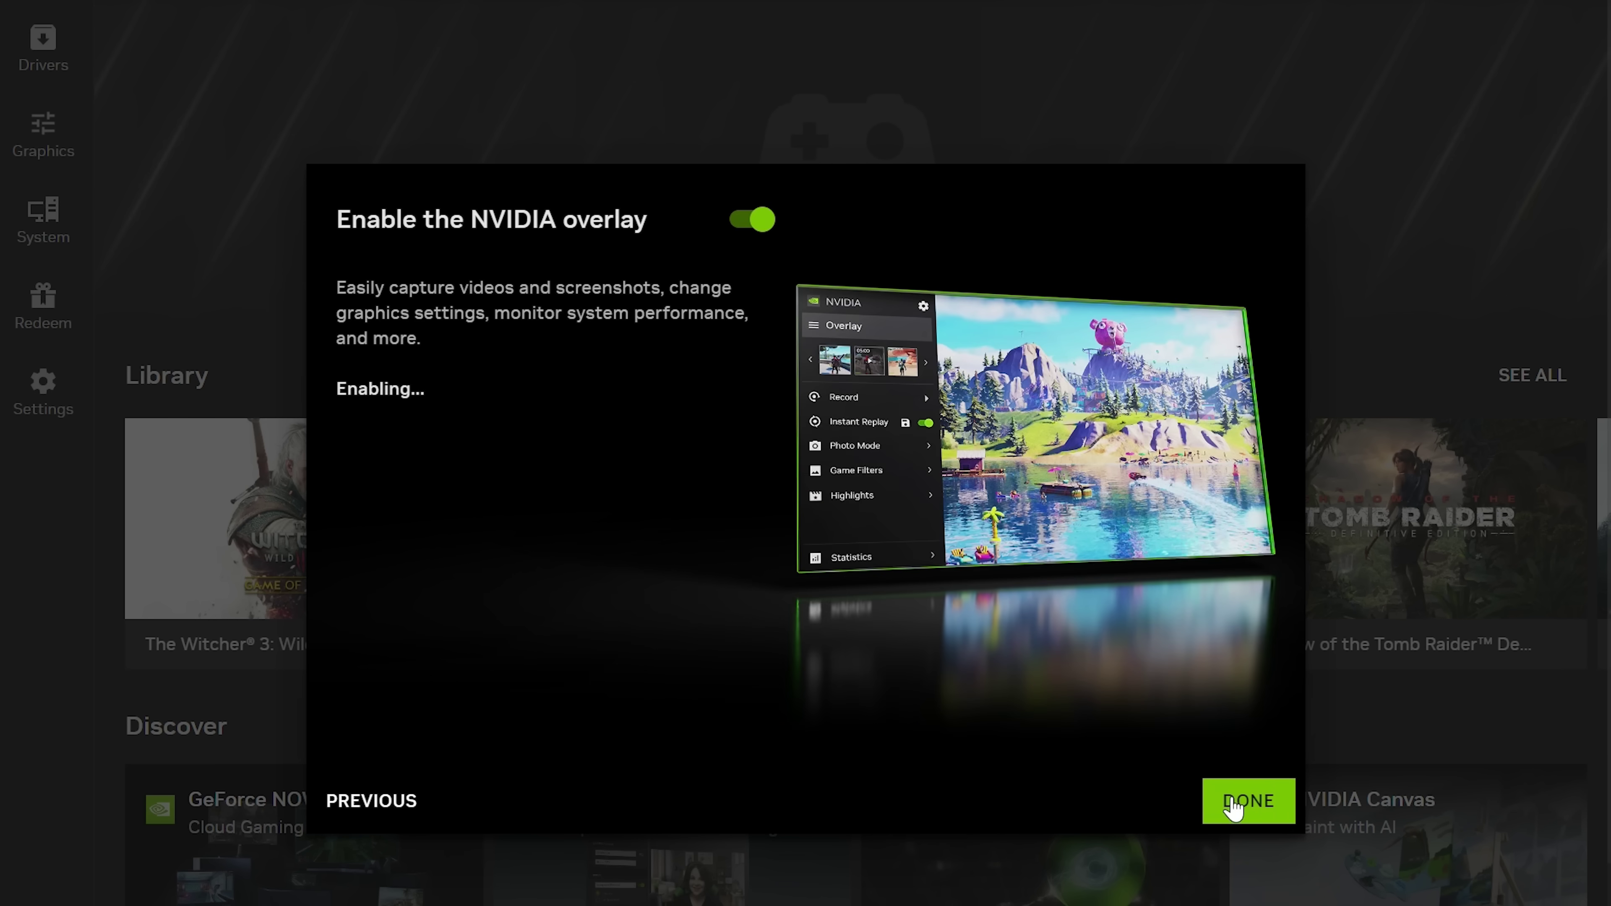
{"action": "left_click", "coordinate": [1240, 806]}
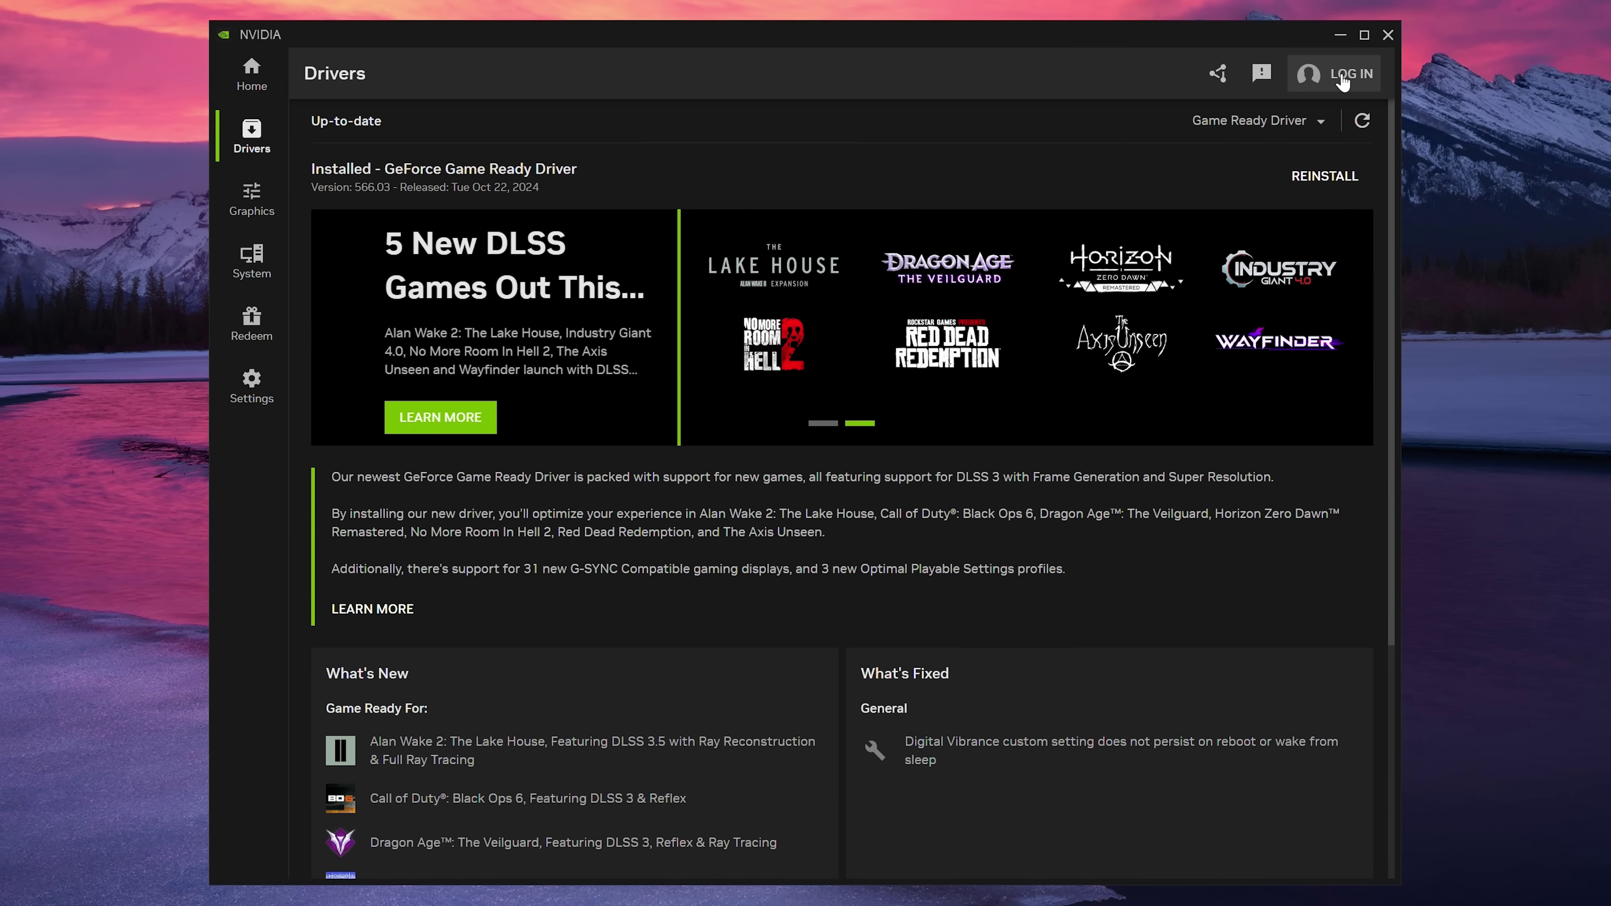
{"action": "left_click", "coordinate": [1343, 79]}
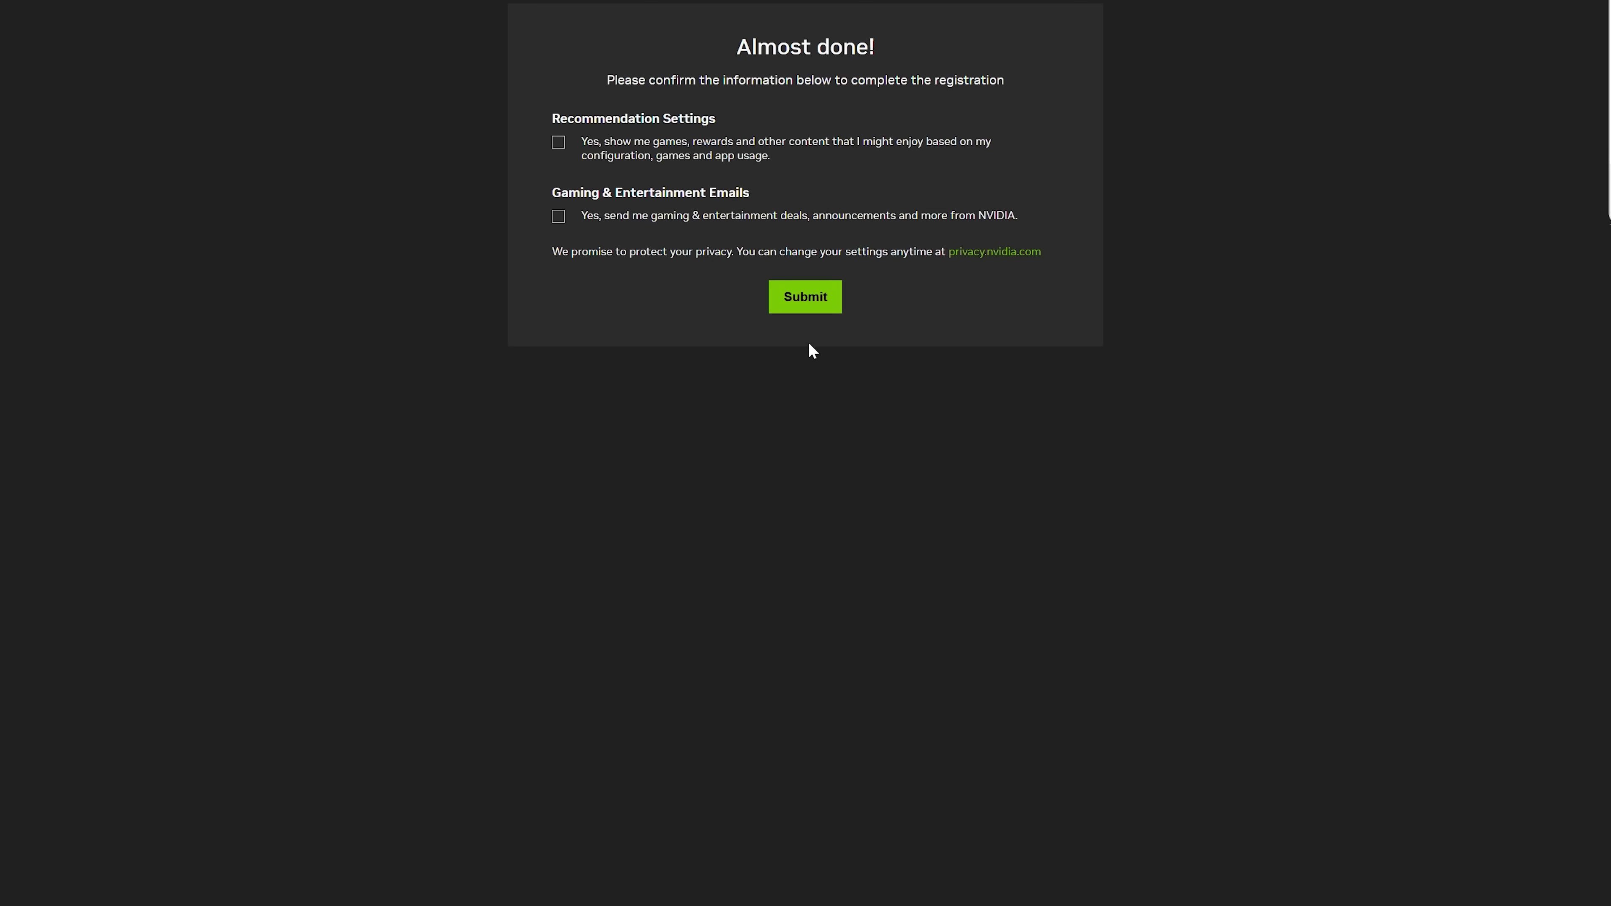
{"action": "left_click", "coordinate": [801, 303]}
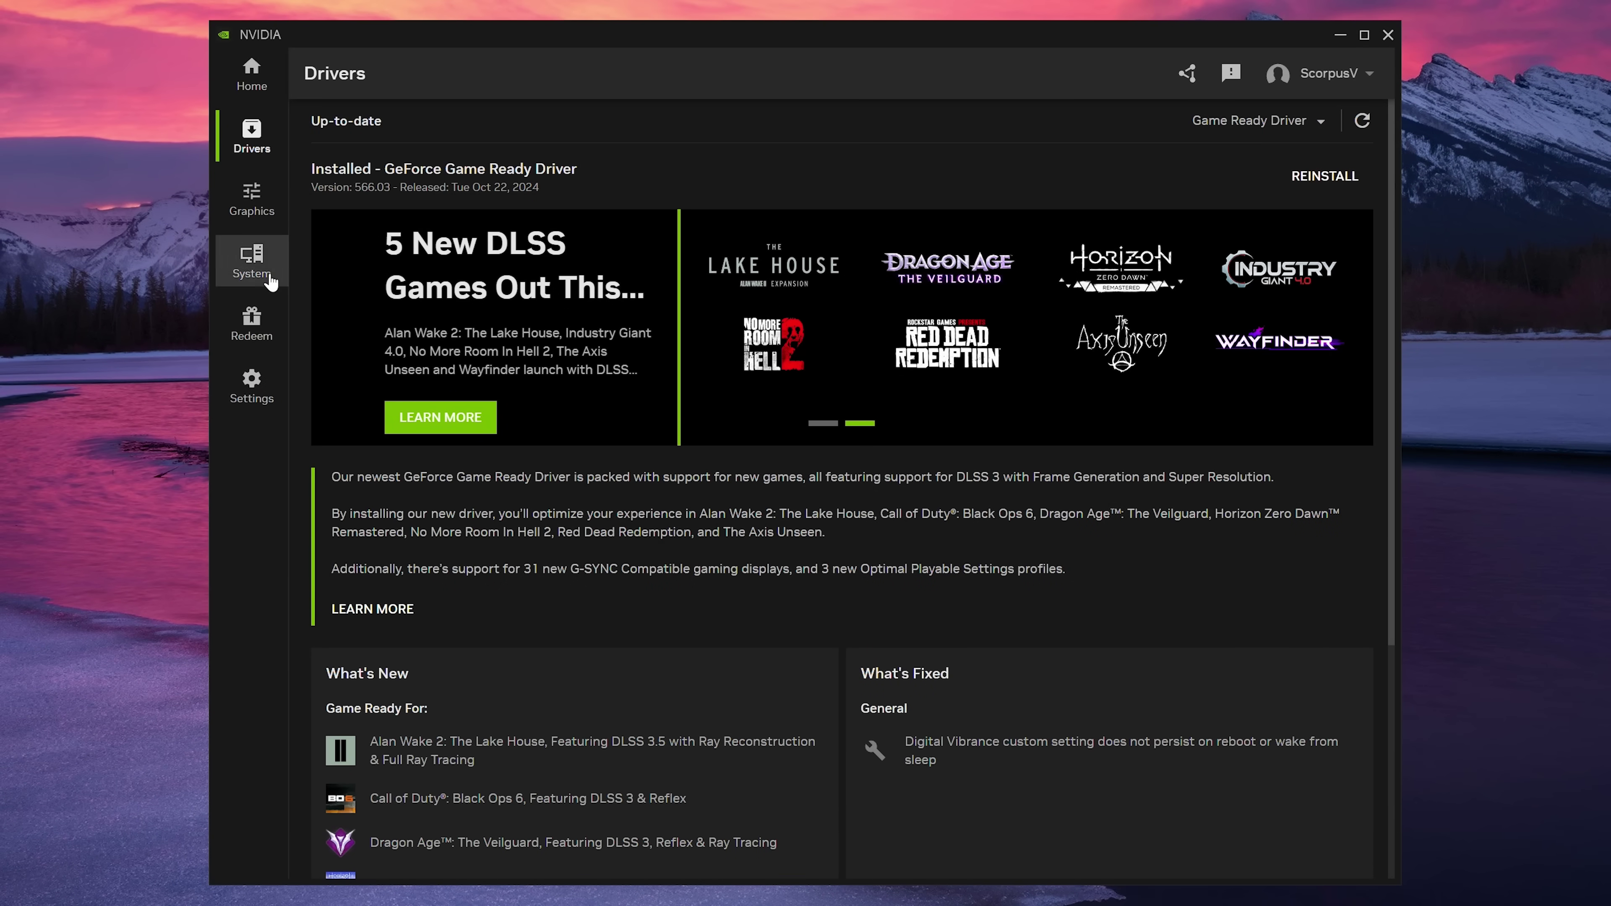
- Open the Redeem page and view, then close, the Coupon Code help
{"action": "left_click", "coordinate": [251, 321]}
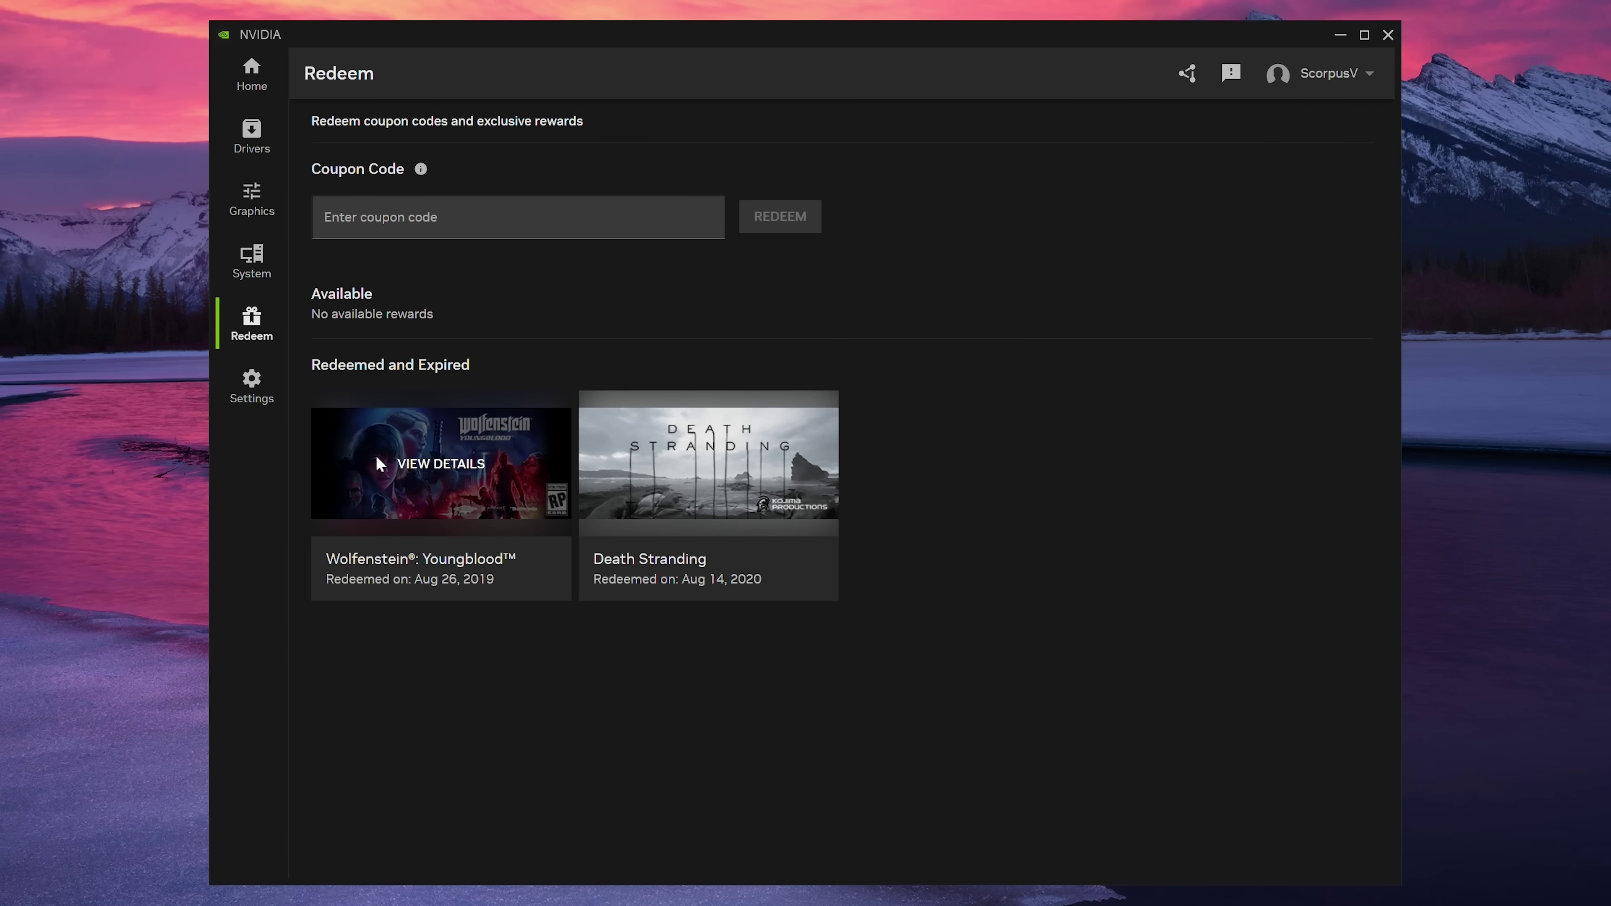
{"action": "mouse_move", "coordinate": [652, 461]}
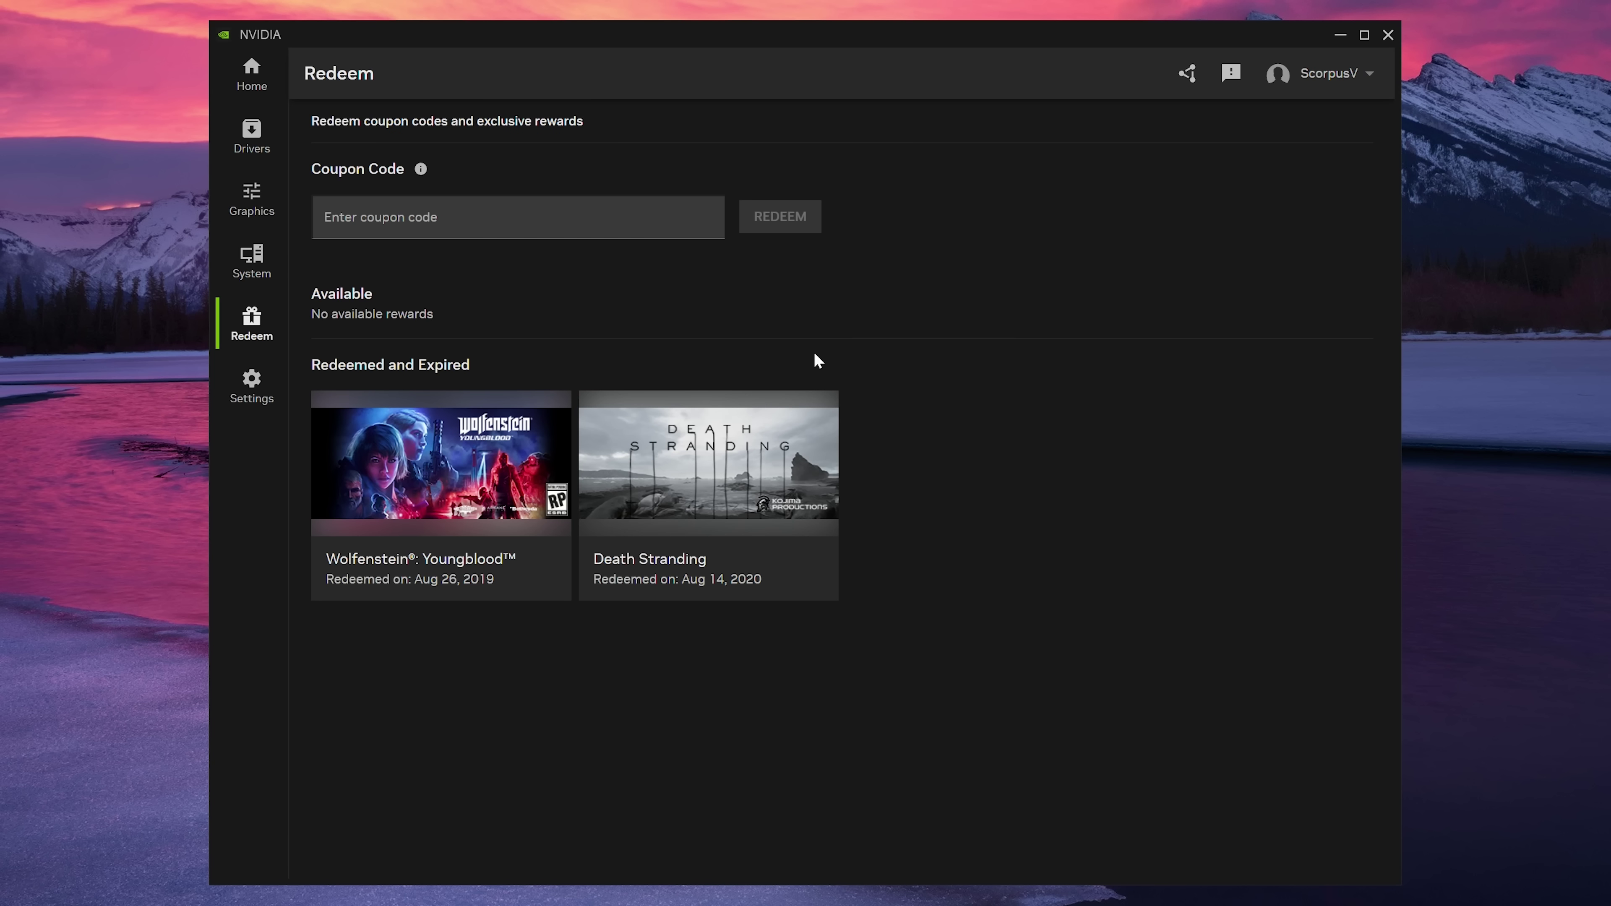
{"action": "left_click", "coordinate": [420, 169]}
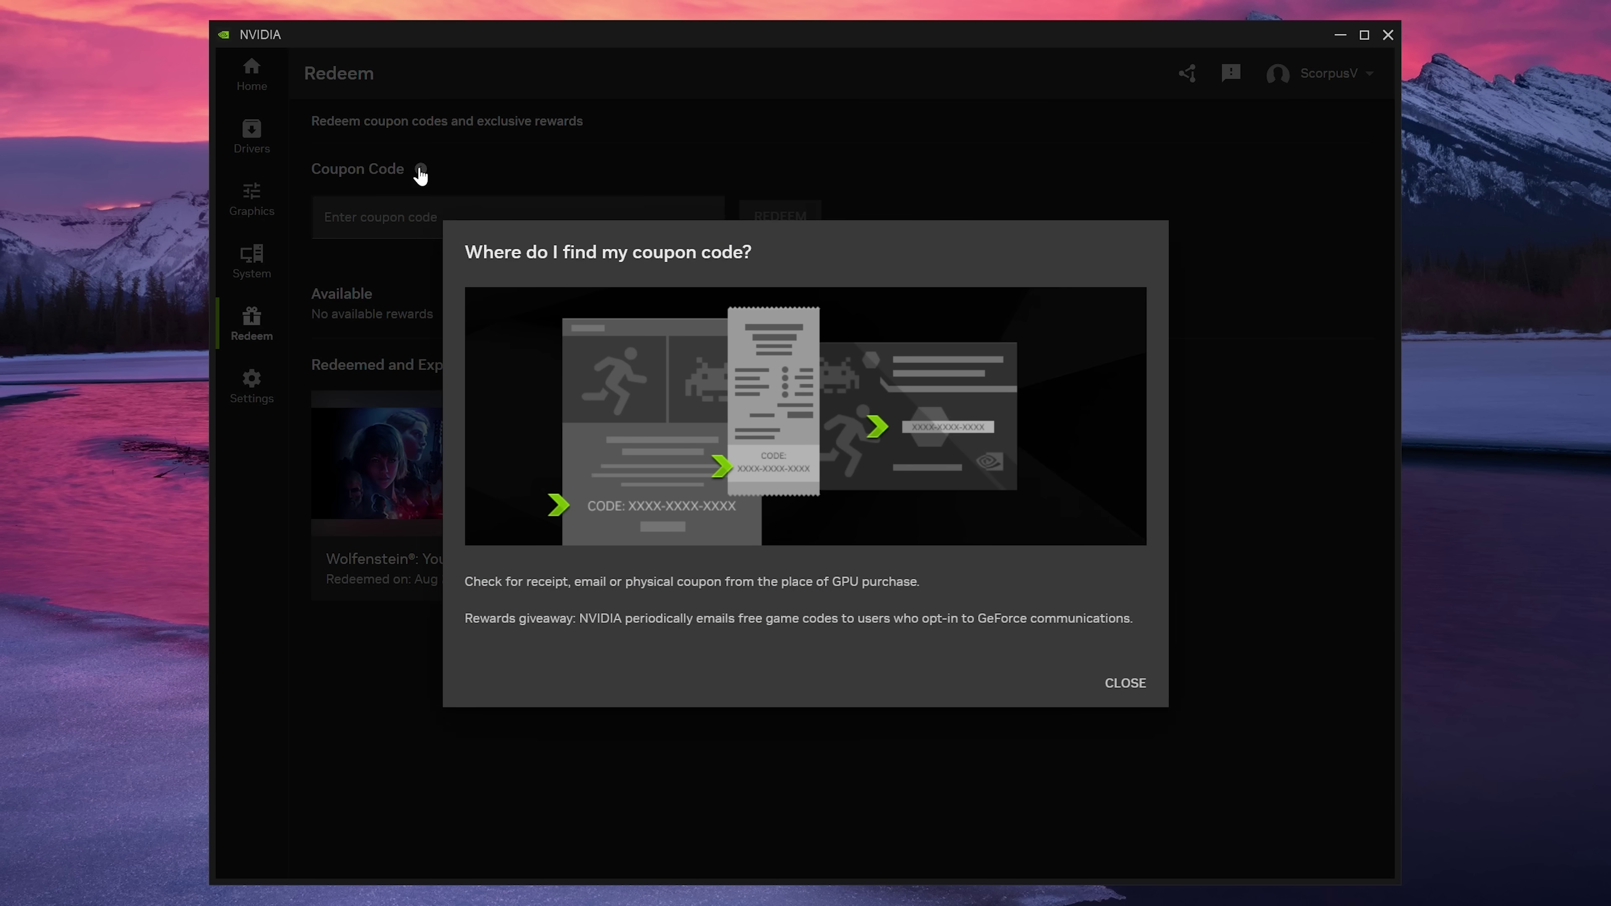
{"action": "left_click", "coordinate": [1120, 685]}
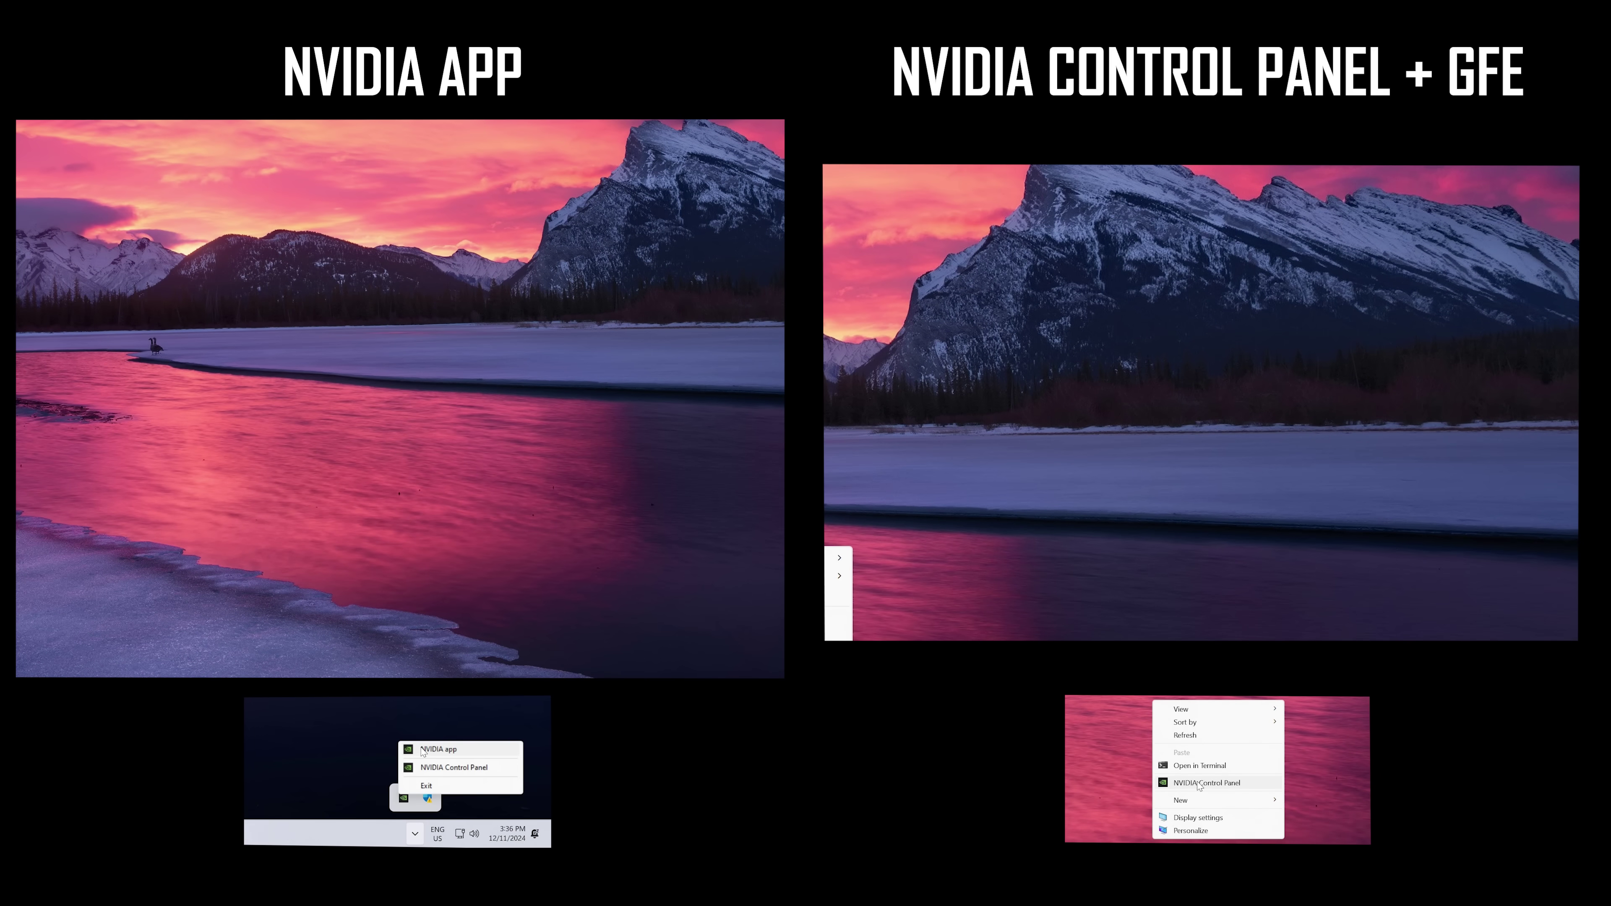
{"action": "left_click", "coordinate": [421, 751]}
{"action": "left_click", "coordinate": [1198, 785]}
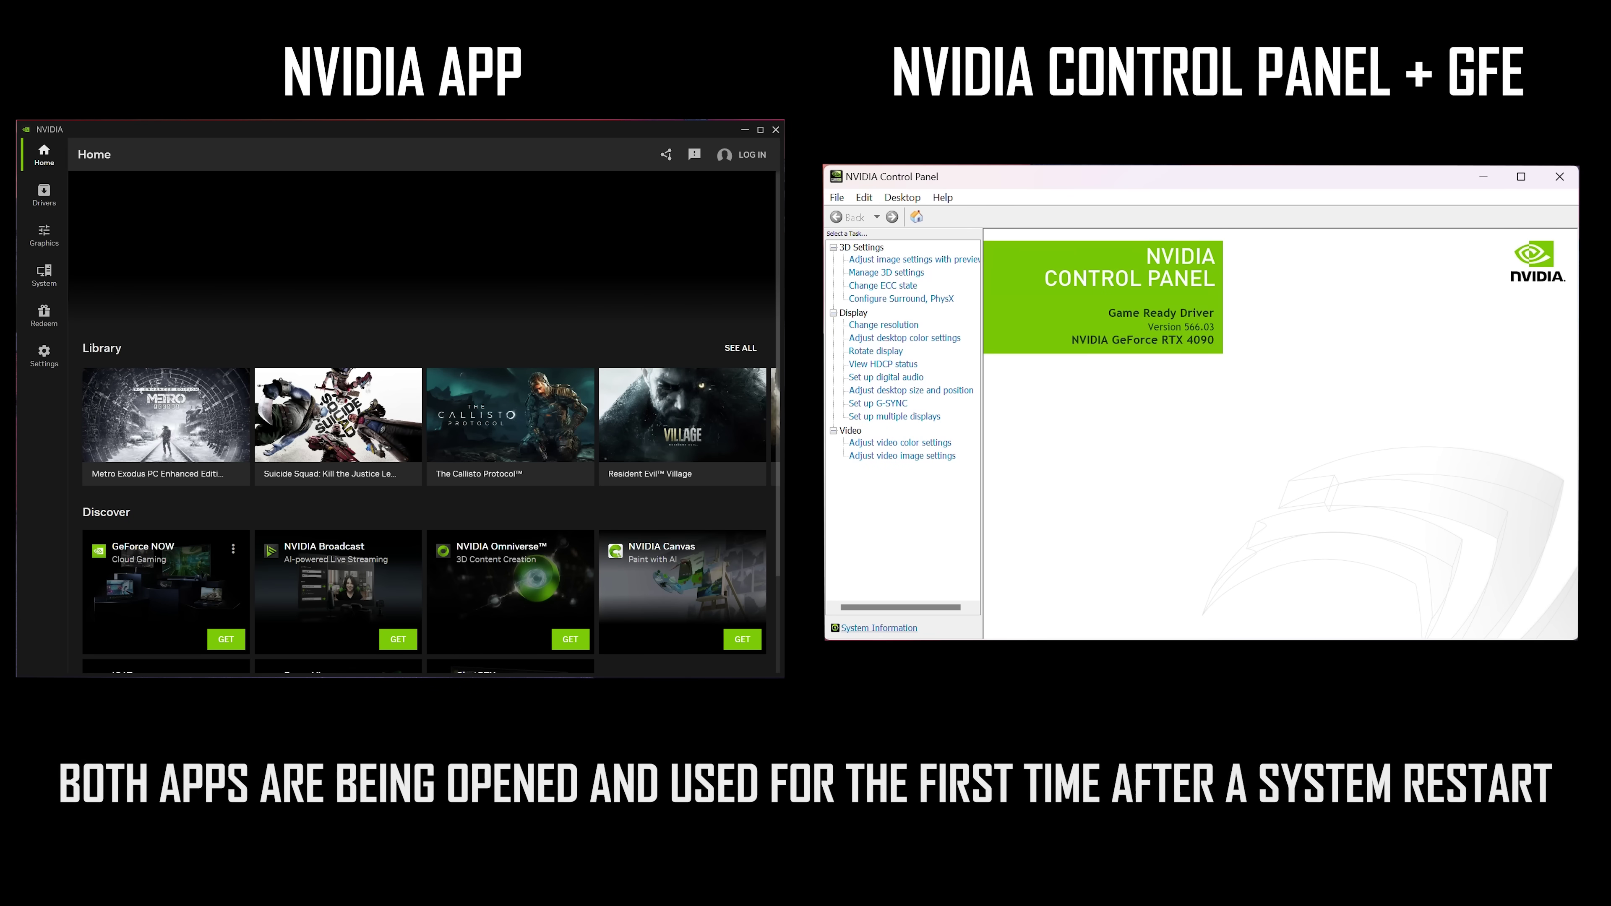
{"action": "left_click", "coordinate": [37, 278]}
{"action": "left_click", "coordinate": [878, 326]}
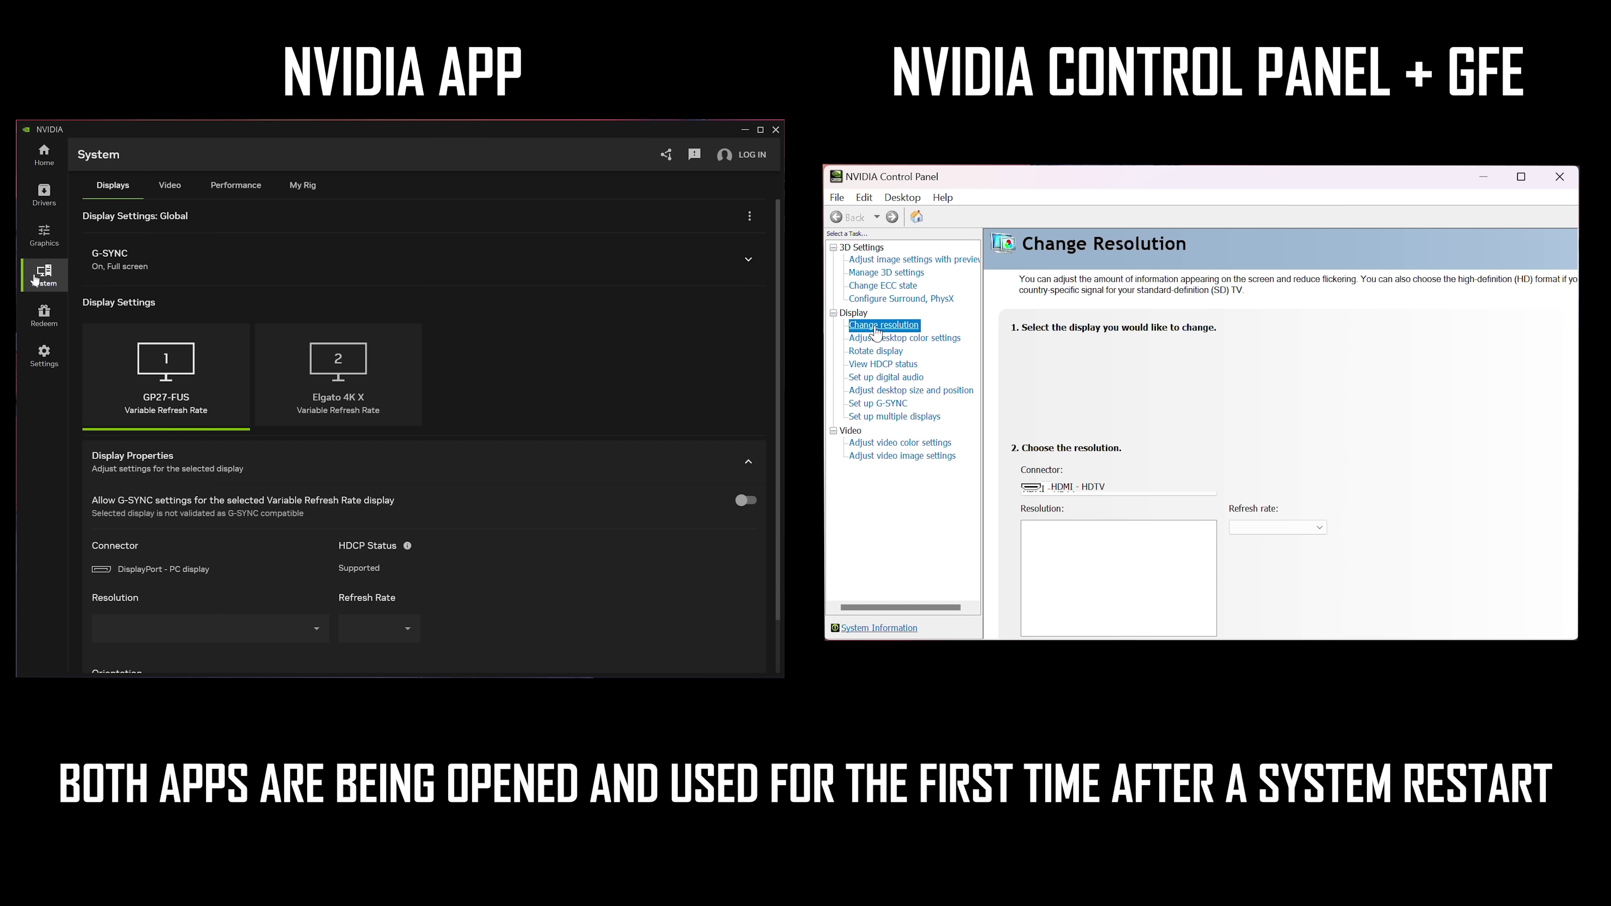
{"action": "left_click", "coordinate": [45, 235]}
{"action": "left_click", "coordinate": [875, 272]}
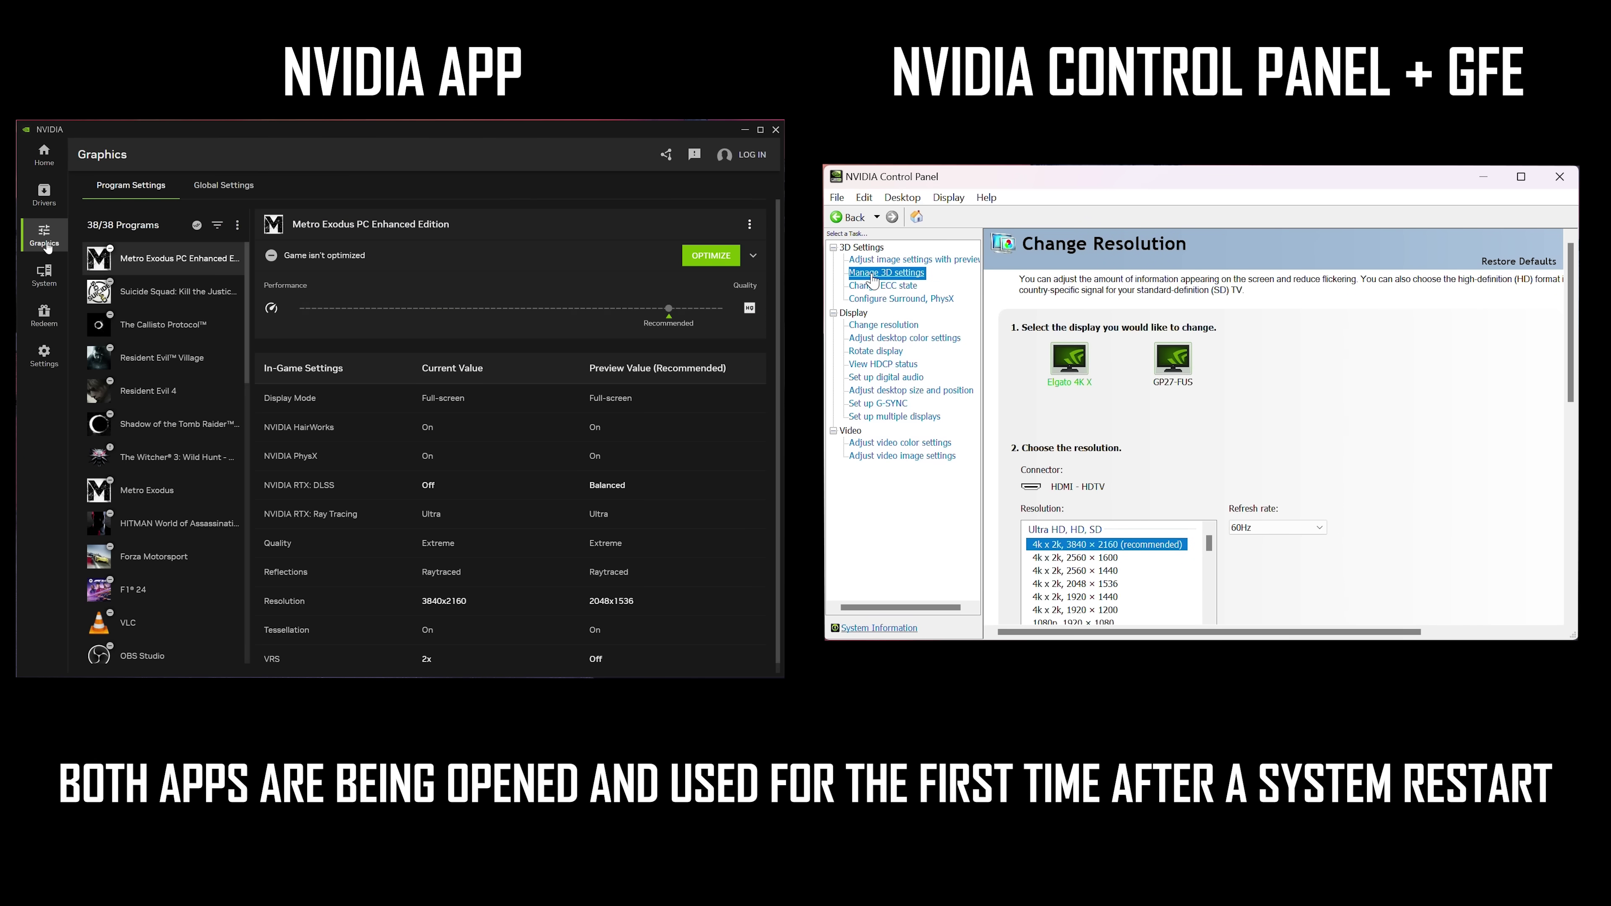
{"action": "left_click", "coordinate": [1097, 357]}
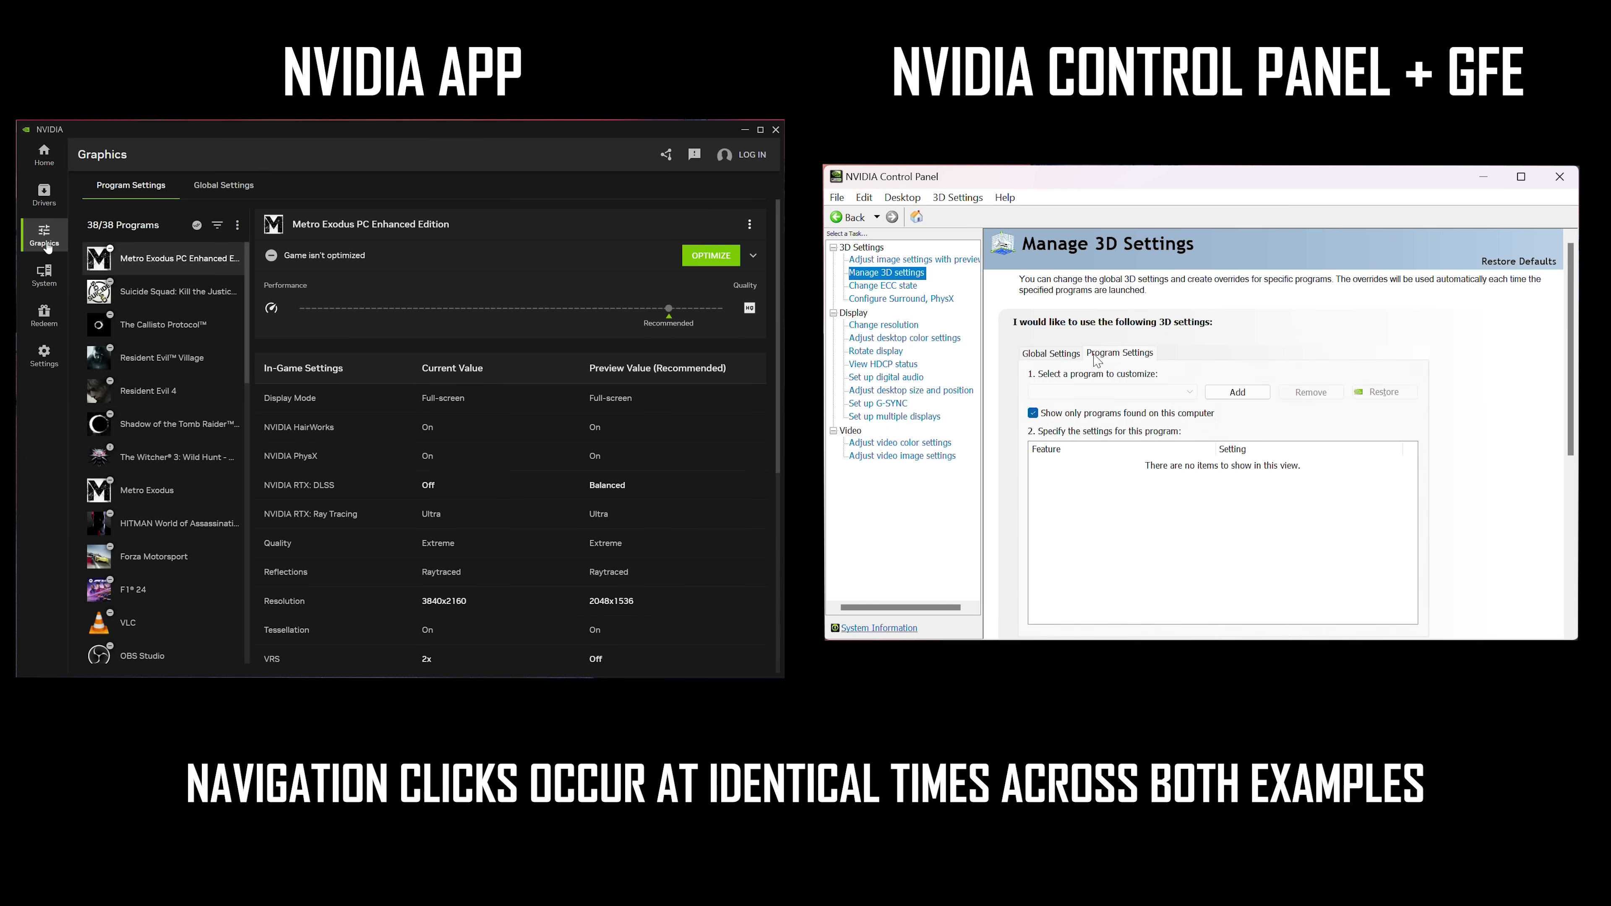
{"action": "left_click", "coordinate": [45, 204]}
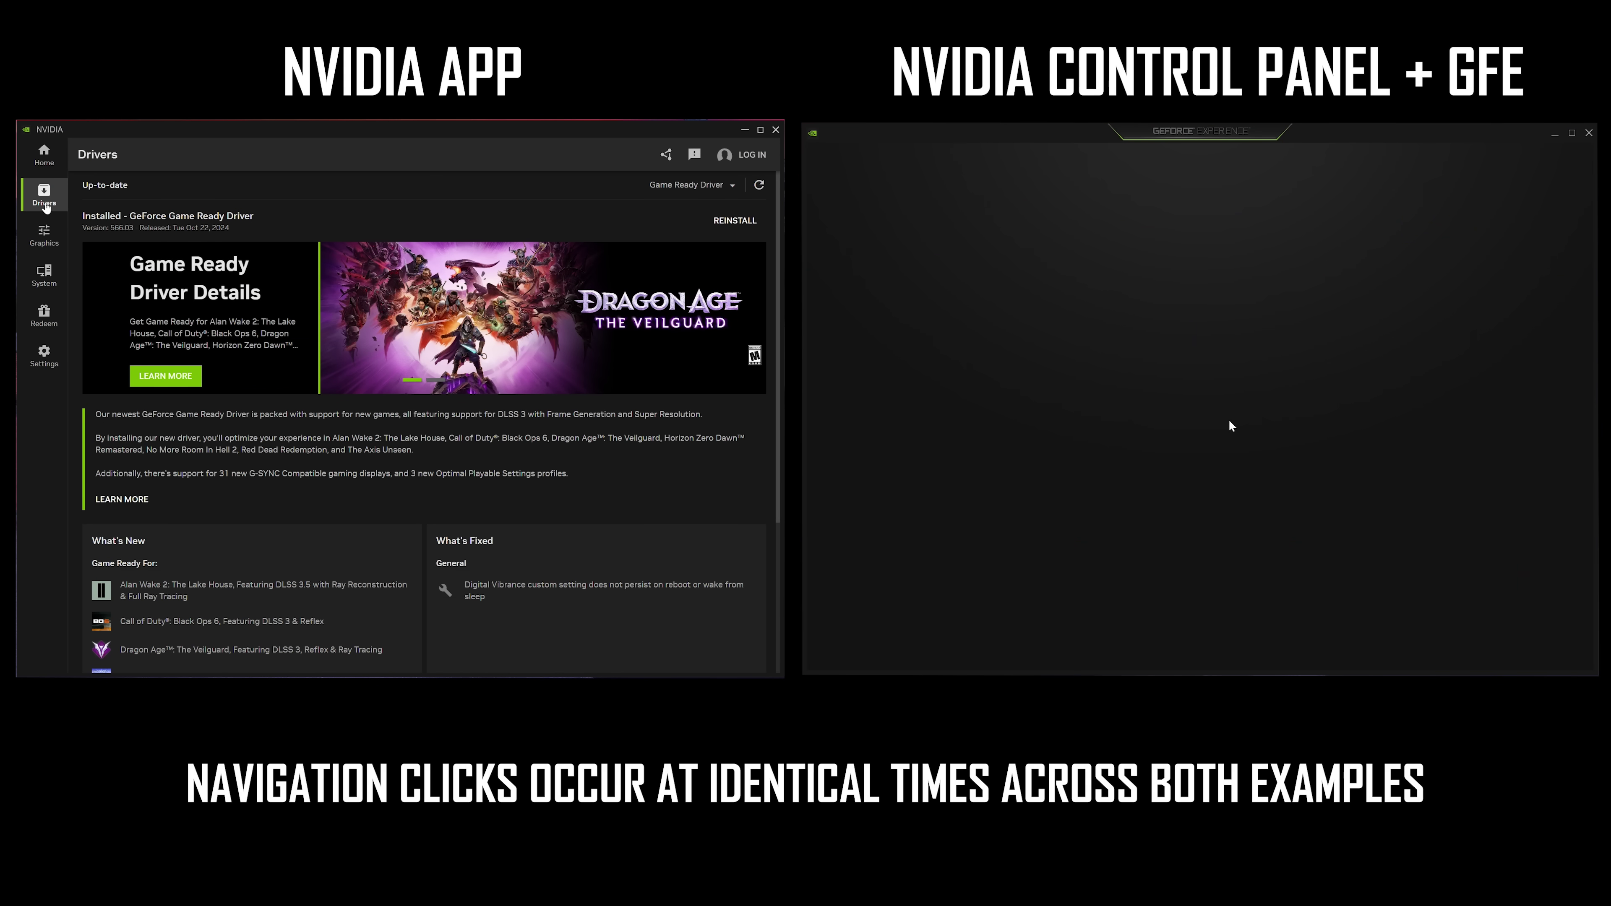
{"action": "left_click", "coordinate": [932, 159]}
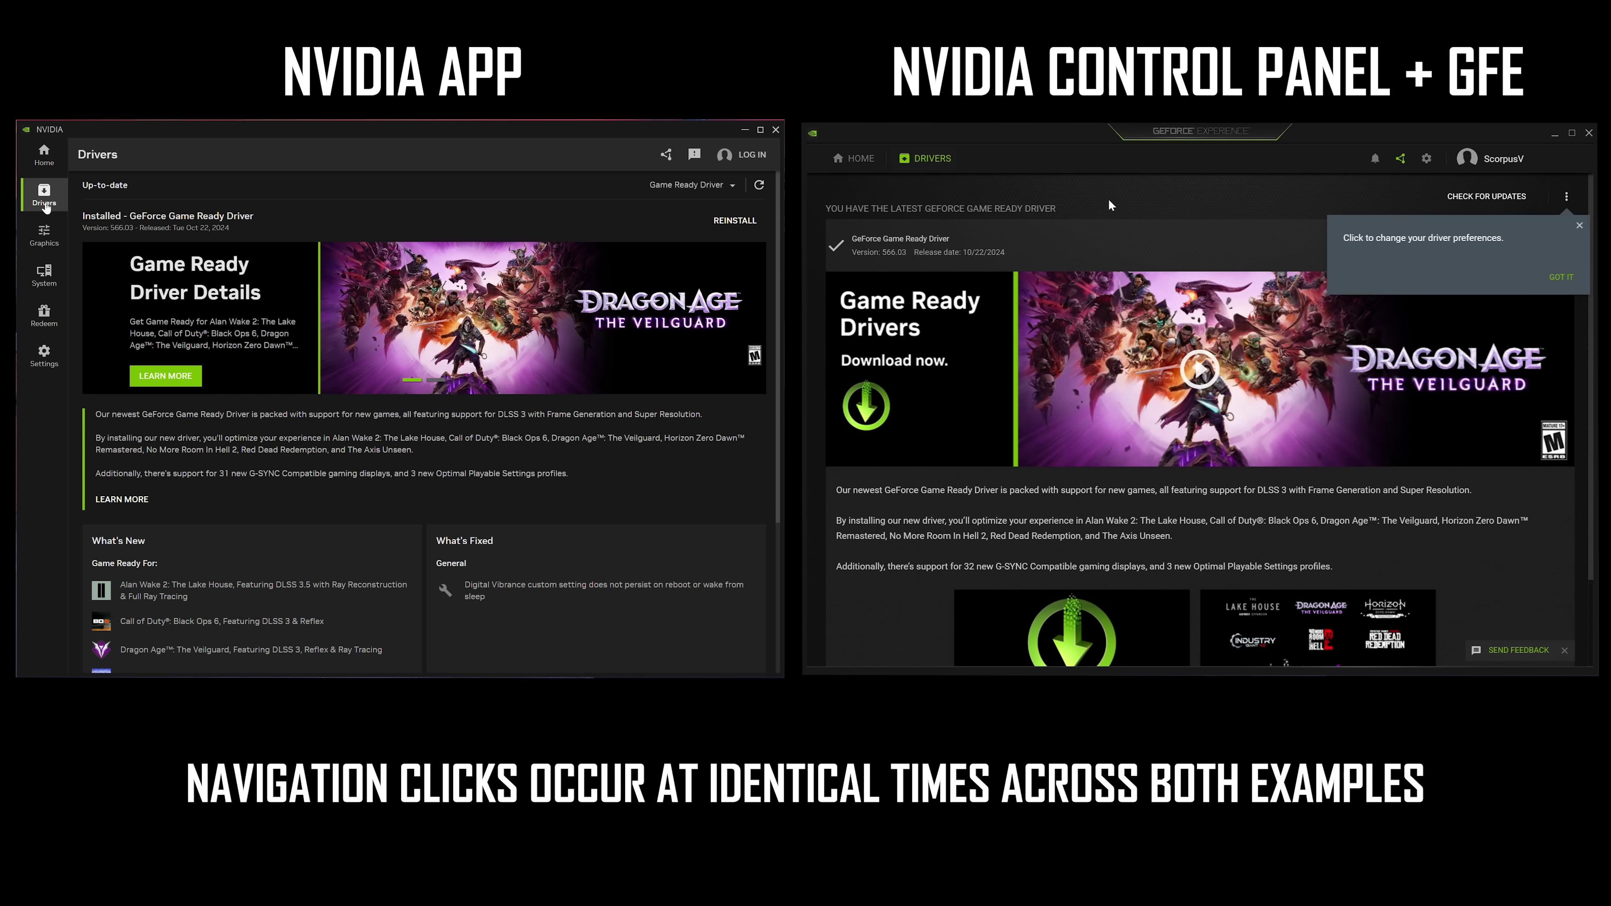
{"action": "left_click", "coordinate": [1556, 279]}
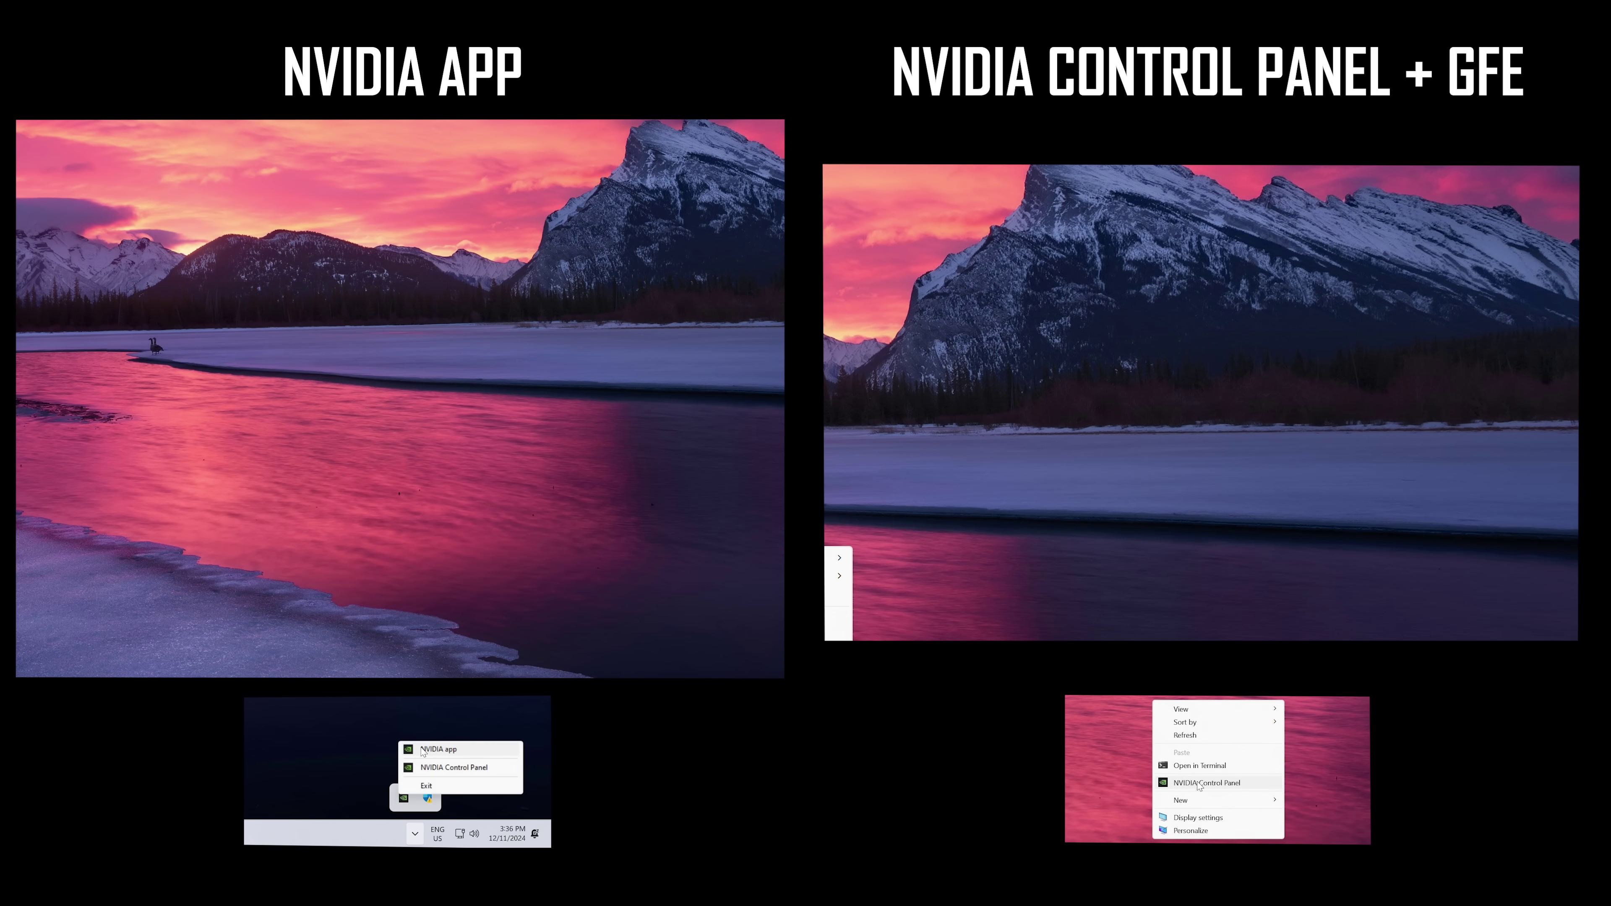
- Launch the NVIDIA app from the tray and NVIDIA Control Panel from the desktop menu
{"action": "left_click", "coordinate": [438, 749]}
{"action": "left_click", "coordinate": [1199, 783]}
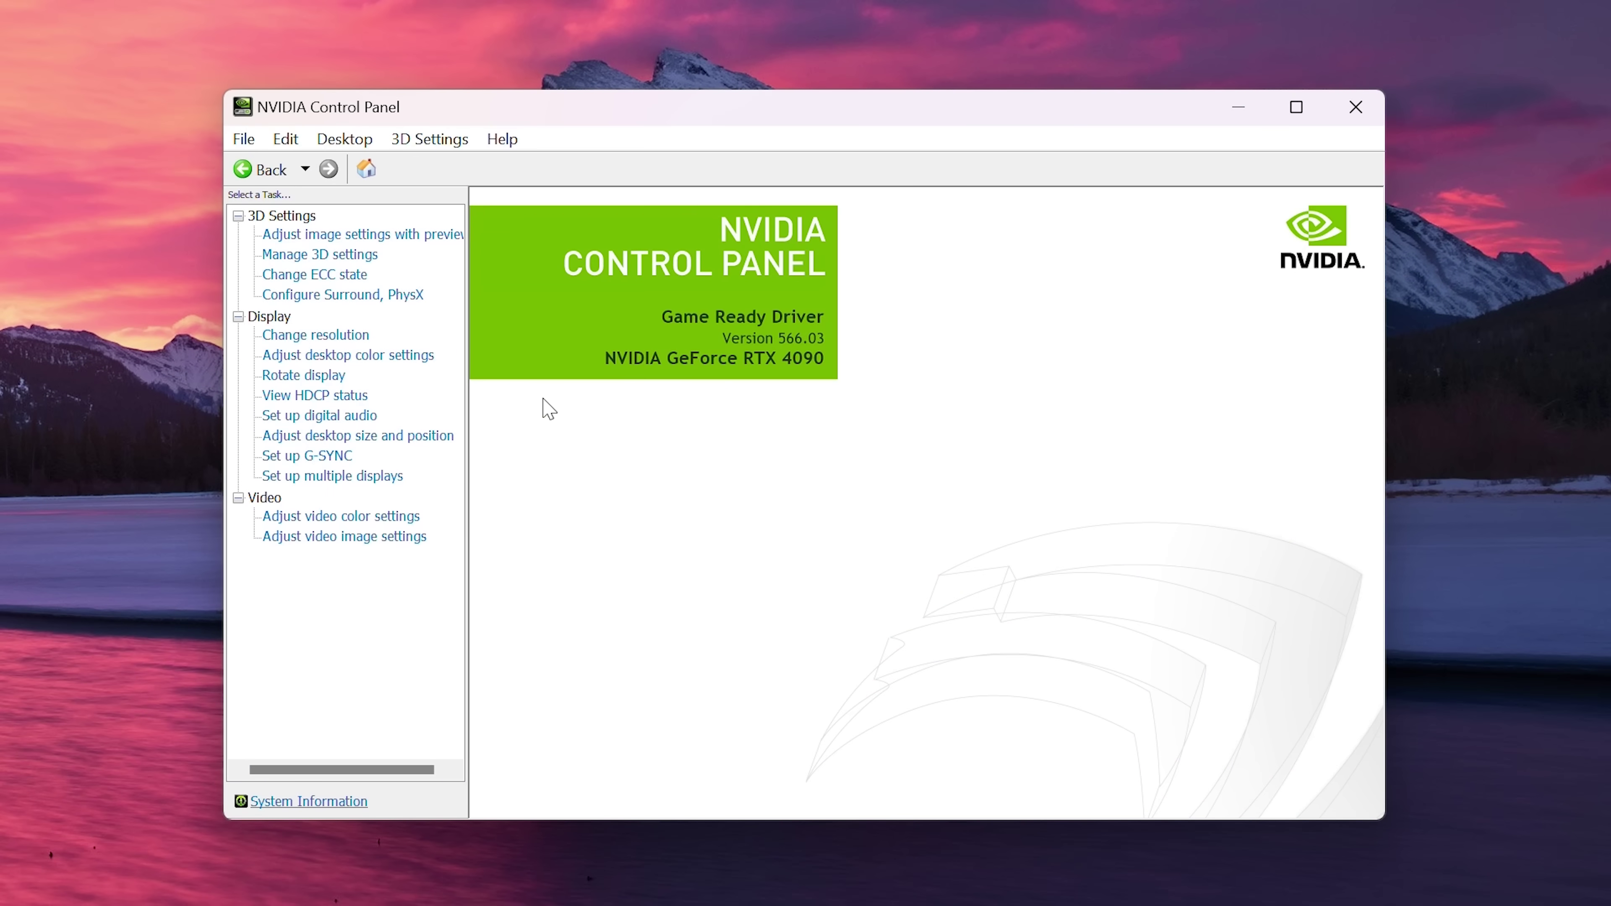
- Look over the Change resolution and Set up G-SYNC pages
{"action": "left_click", "coordinate": [361, 337]}
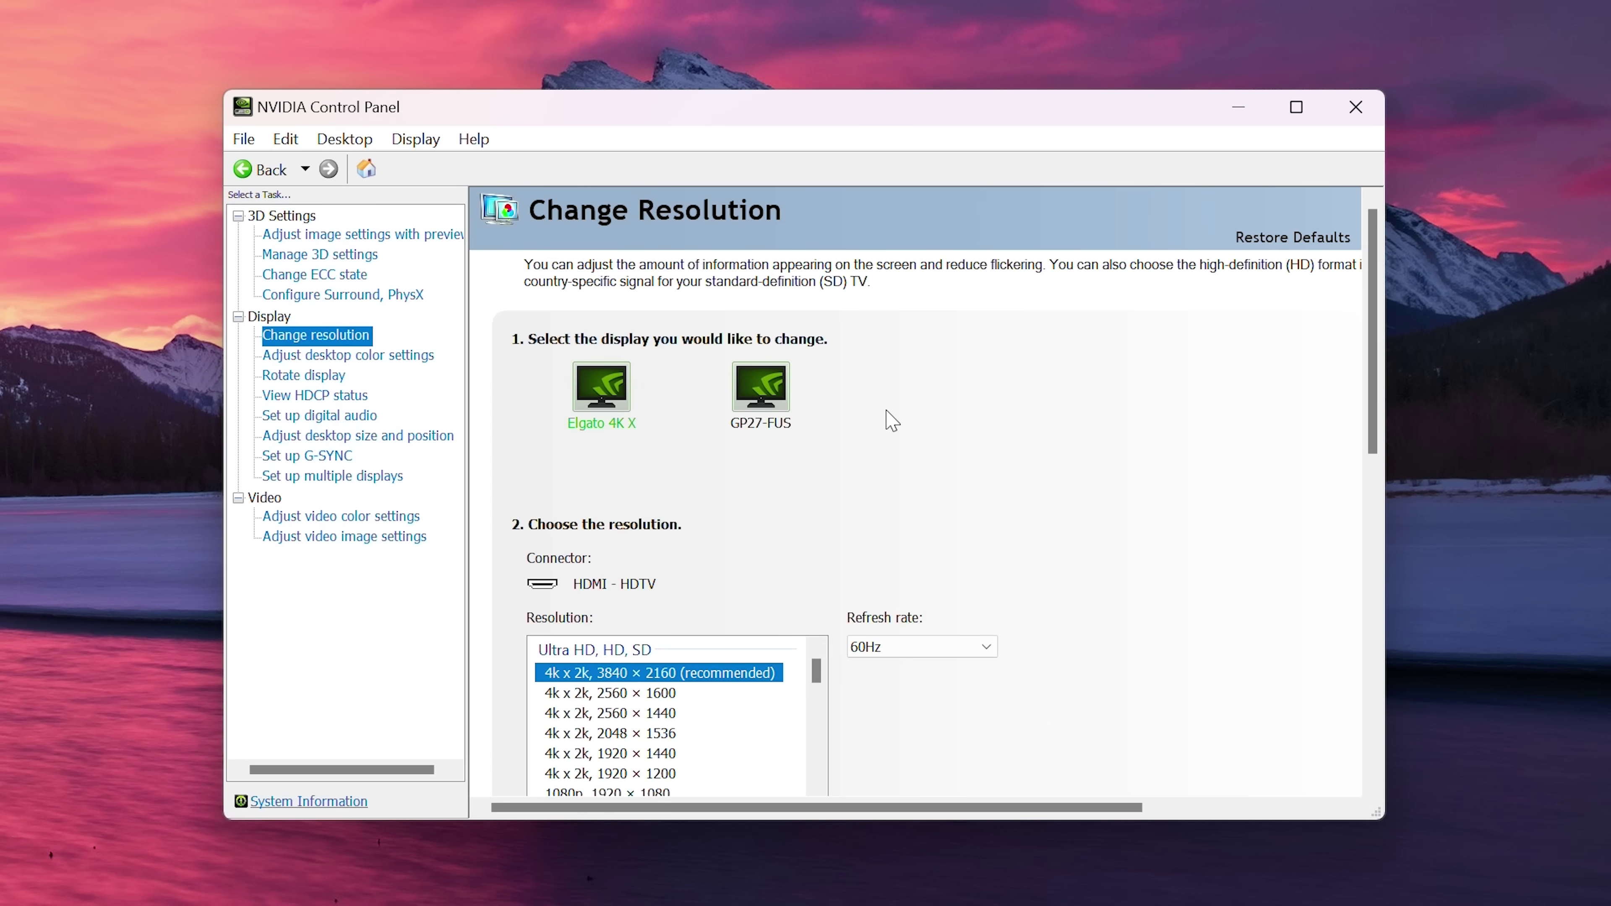
{"action": "scroll", "coordinate": [1003, 525], "scroll_direction": "down", "scroll_amount": 5}
{"action": "scroll", "coordinate": [964, 543], "scroll_direction": "up", "scroll_amount": 3}
{"action": "left_click_drag", "start_coordinate": [818, 519], "coordinate": [488, 416]}
{"action": "left_click", "coordinate": [347, 462]}
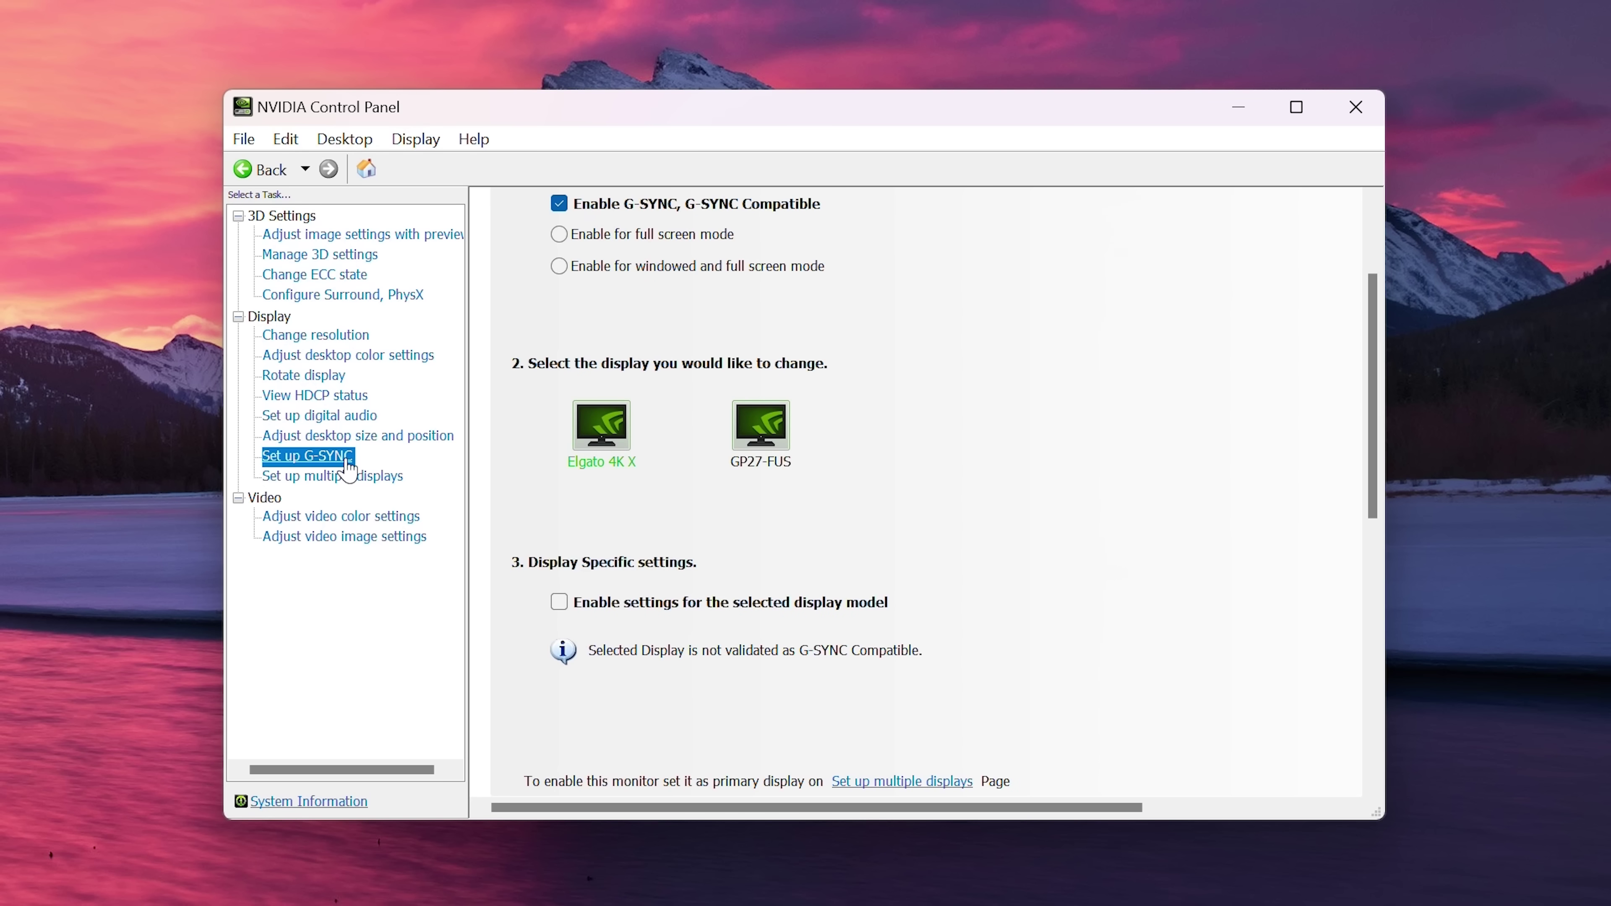
{"action": "scroll", "coordinate": [653, 437], "scroll_direction": "down", "scroll_amount": 3}
{"action": "scroll", "coordinate": [634, 444], "scroll_direction": "up", "scroll_amount": 3}
- Show Rotate display settings, selecting GP27-FUS and then the Elgato 4K X
{"action": "left_click", "coordinate": [320, 377]}
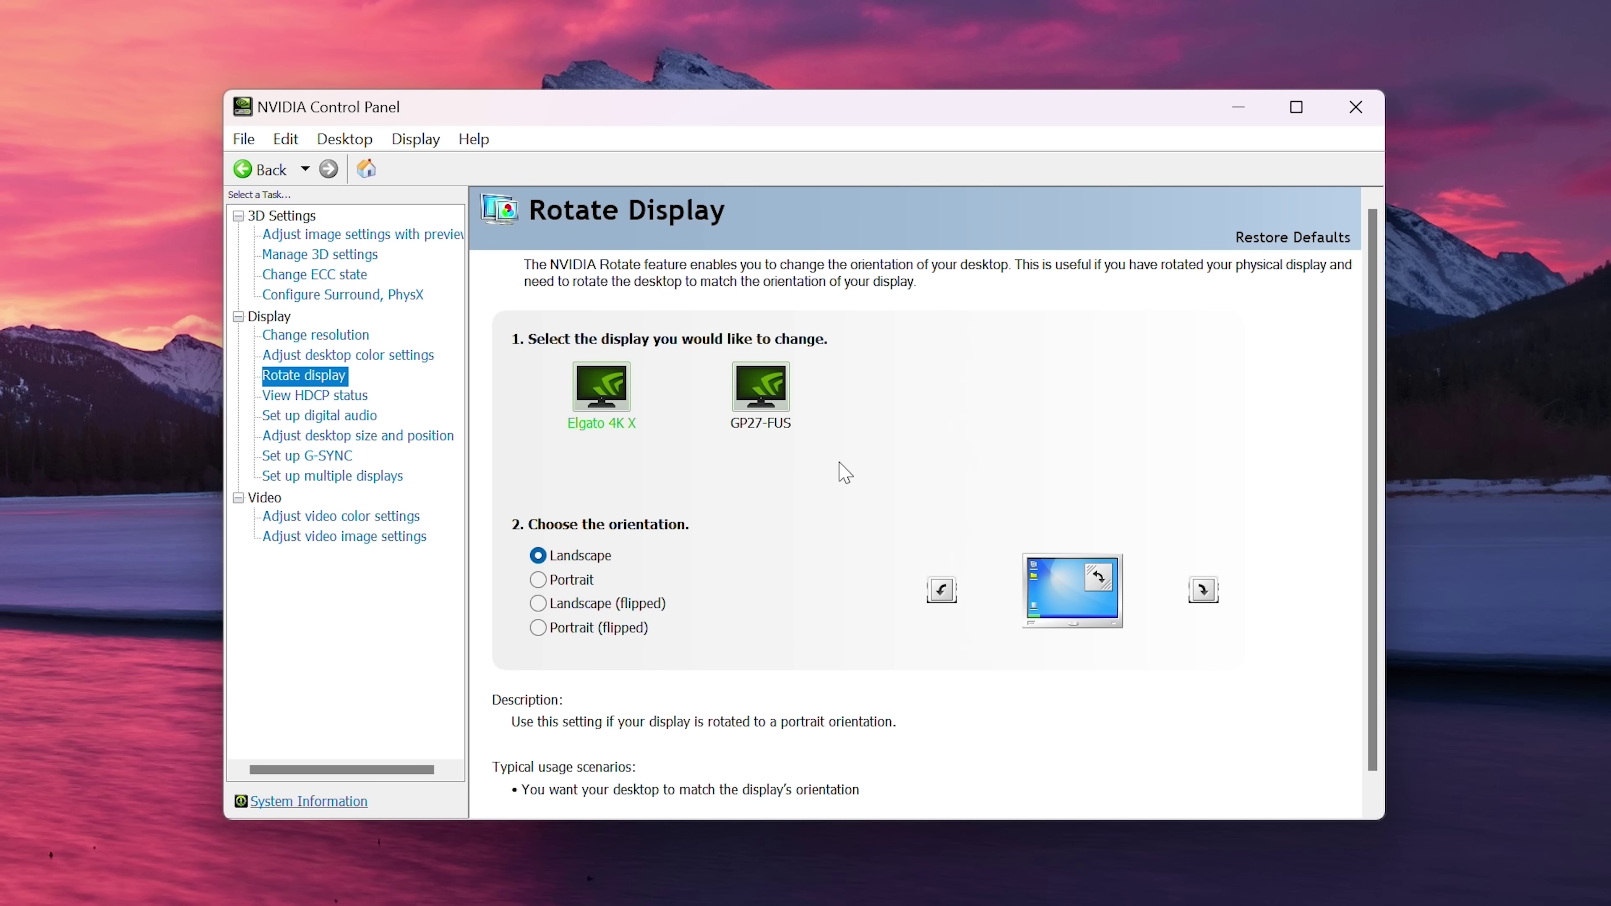
{"action": "left_click", "coordinate": [778, 411]}
{"action": "left_click", "coordinate": [607, 394]}
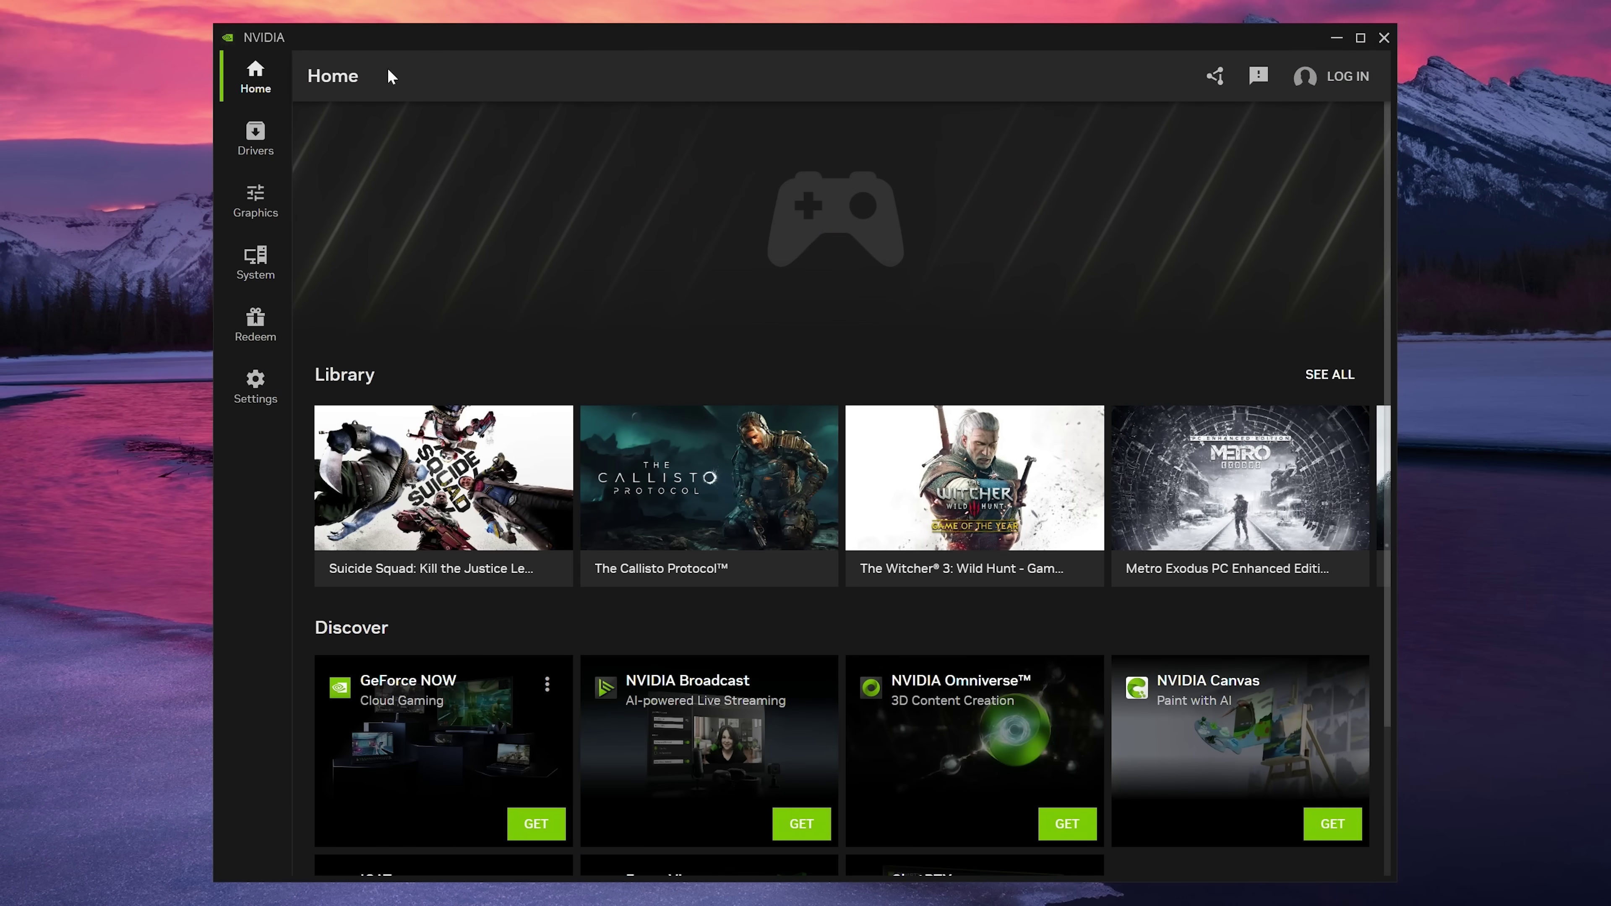
- Check the System display's resolution and refresh rate options, leaving refresh rate at 144 Hz
{"action": "left_click", "coordinate": [255, 260]}
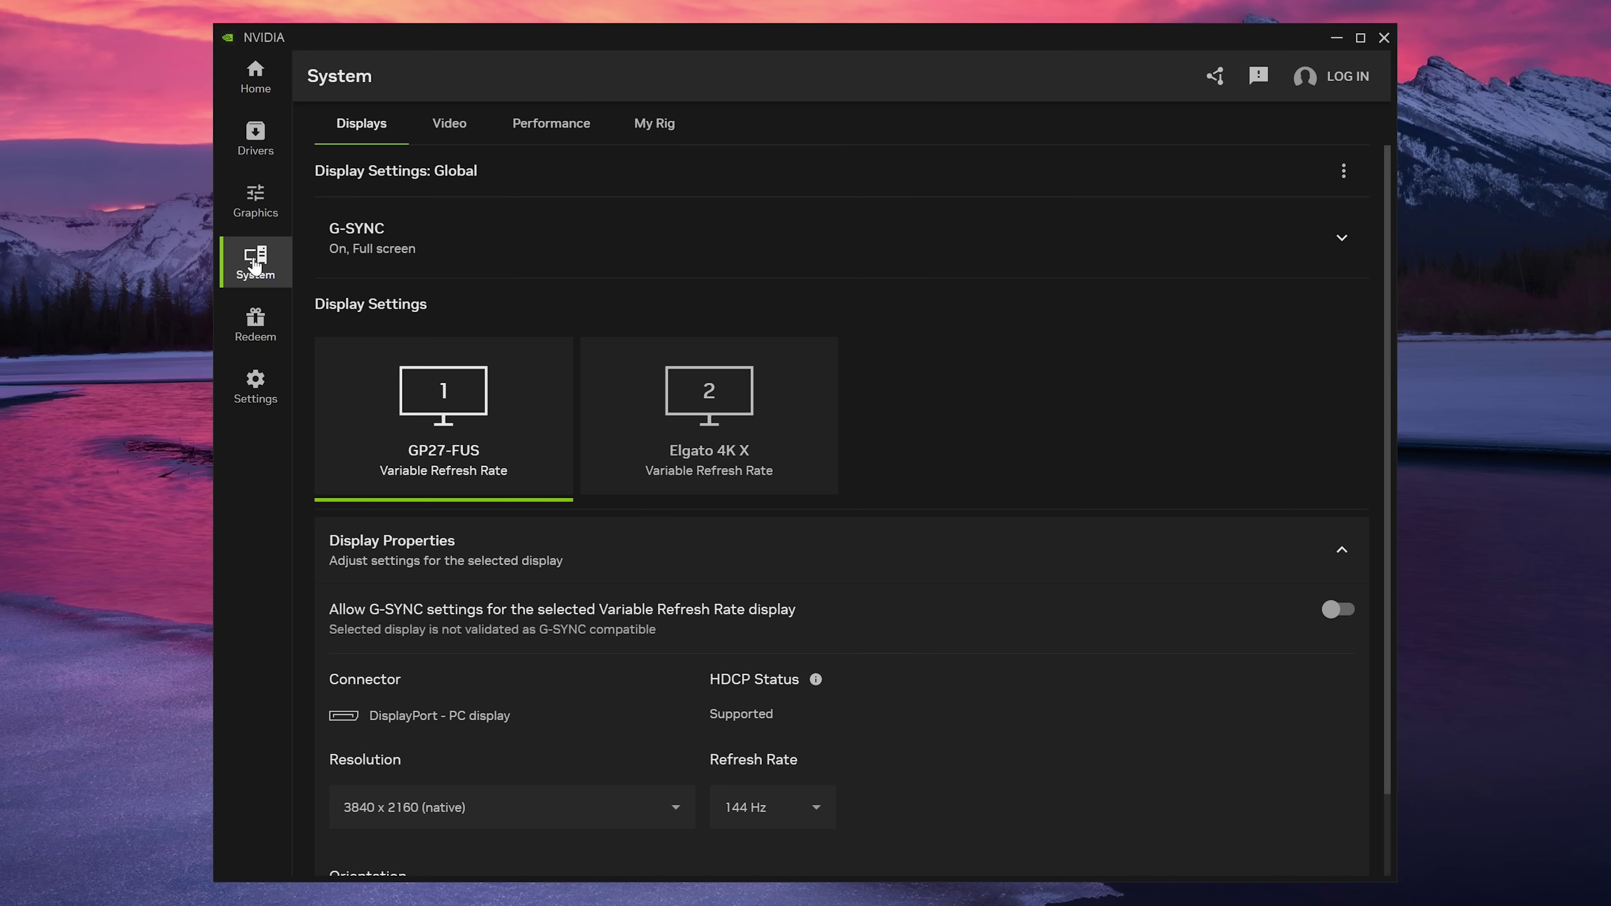
{"action": "scroll", "coordinate": [568, 260], "scroll_direction": "down", "scroll_amount": 1}
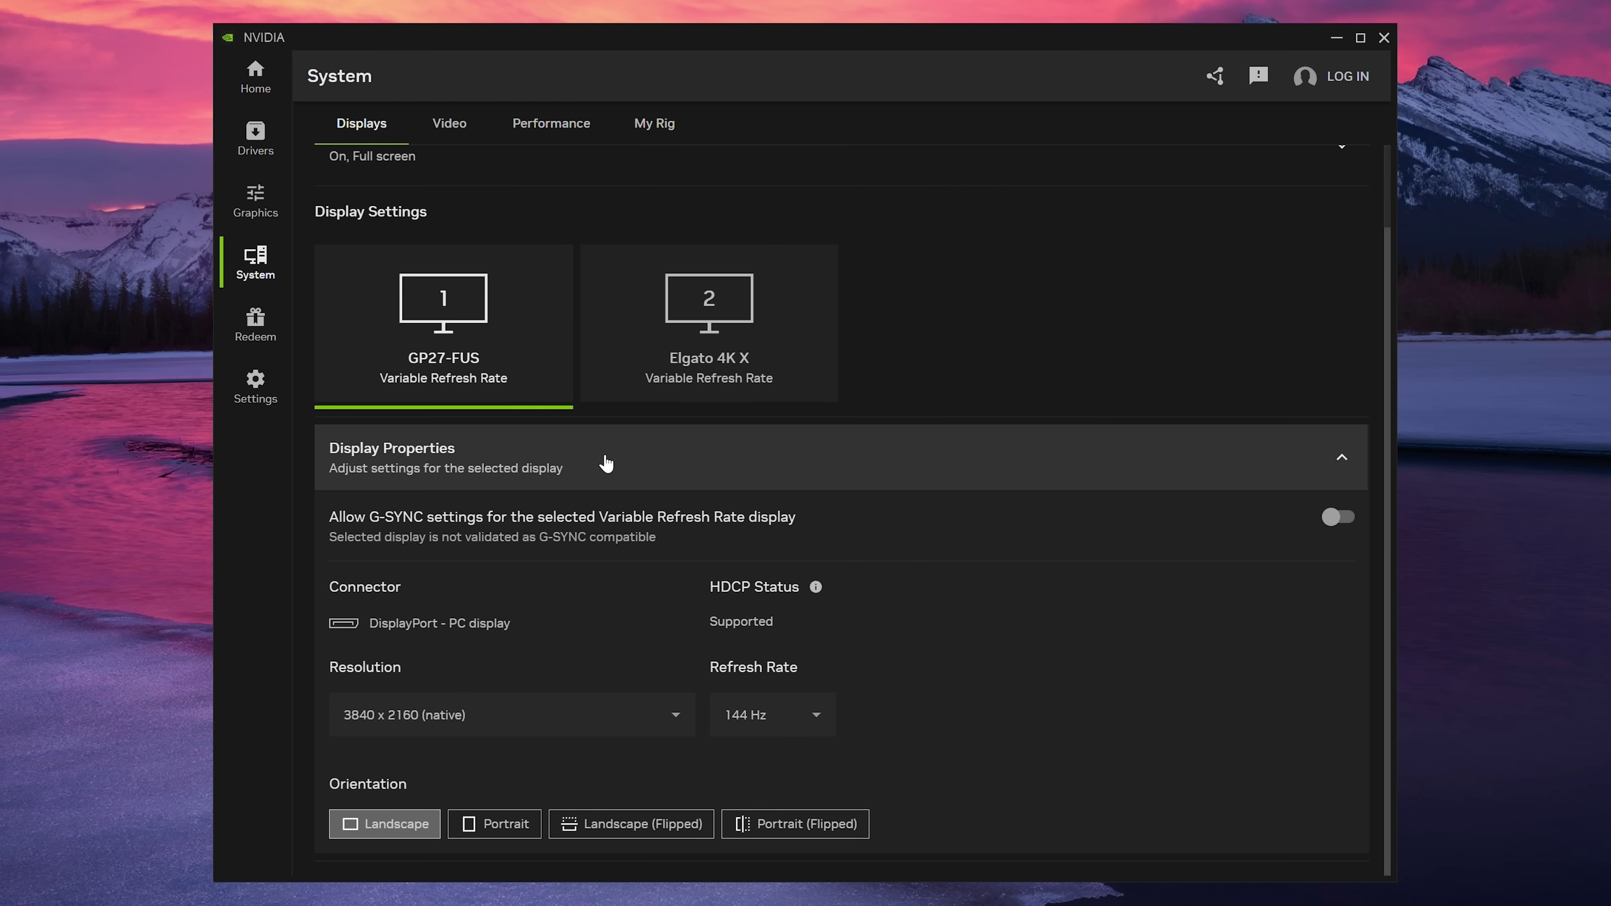
{"action": "scroll", "coordinate": [605, 464], "scroll_direction": "up", "scroll_amount": 1}
{"action": "scroll", "coordinate": [606, 464], "scroll_direction": "down", "scroll_amount": 1}
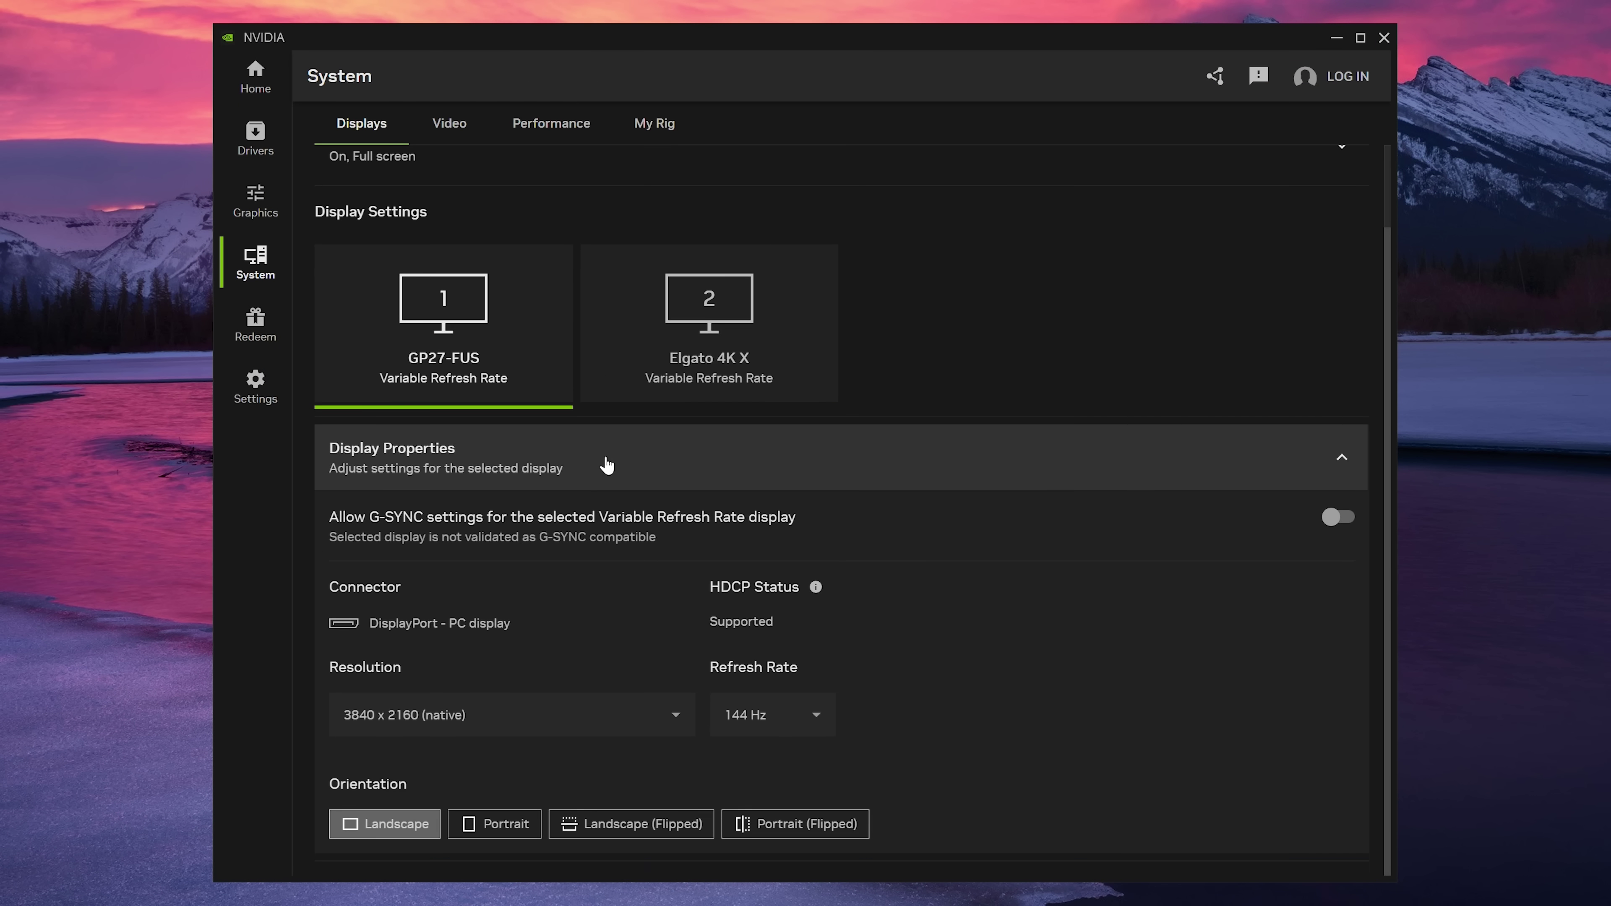
{"action": "left_click", "coordinate": [584, 715]}
{"action": "left_click", "coordinate": [953, 747]}
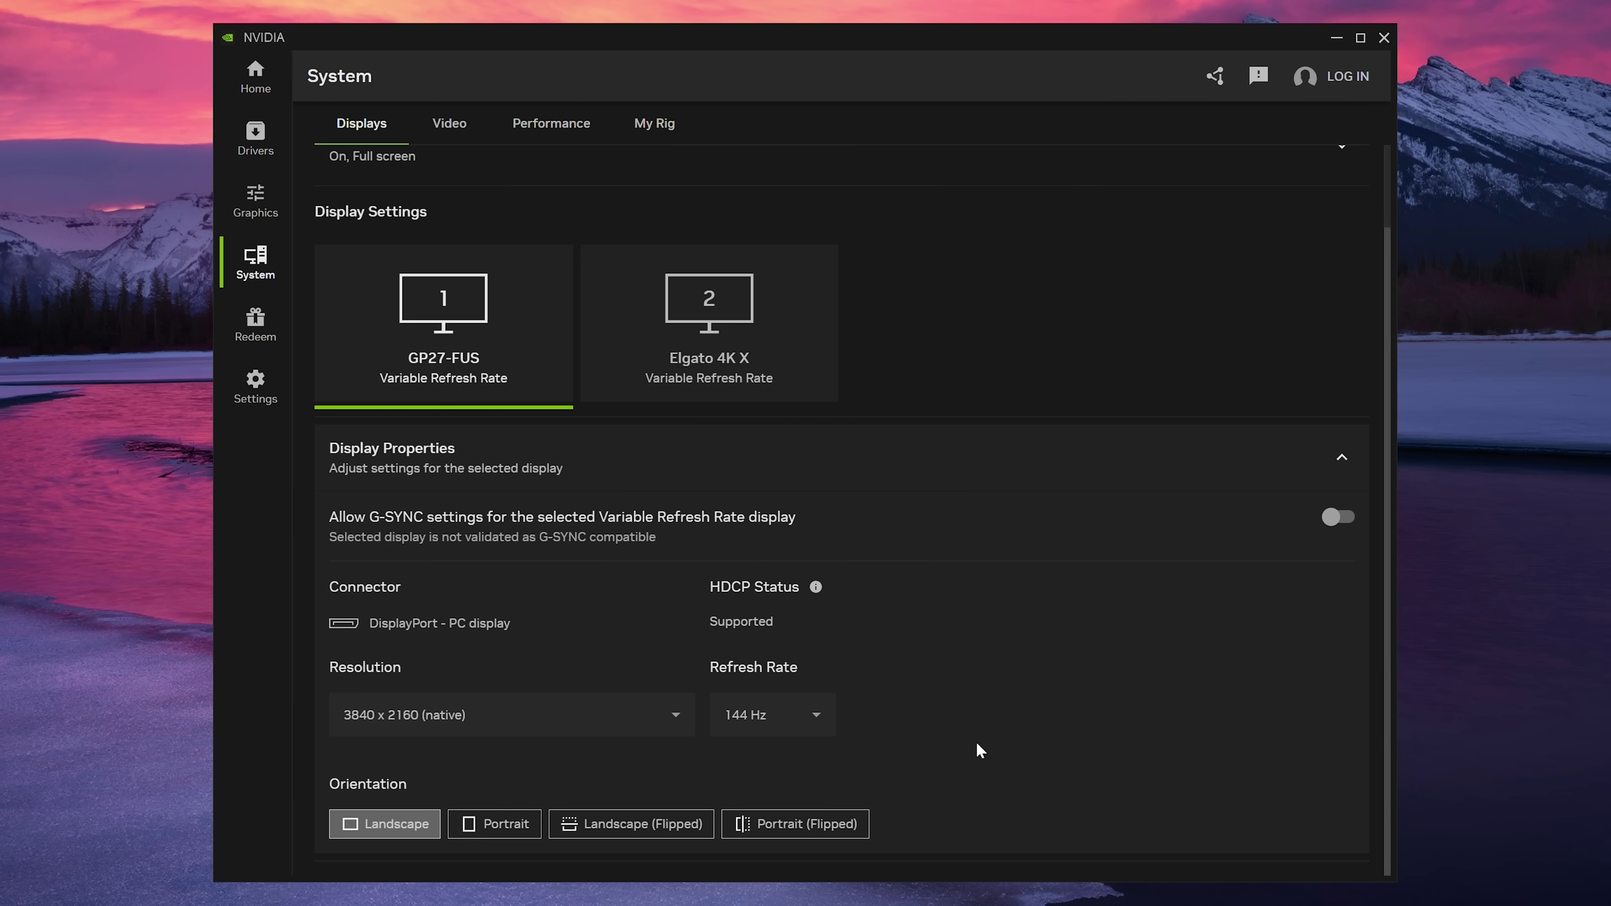
{"action": "left_click", "coordinate": [812, 717]}
{"action": "left_click", "coordinate": [973, 736]}
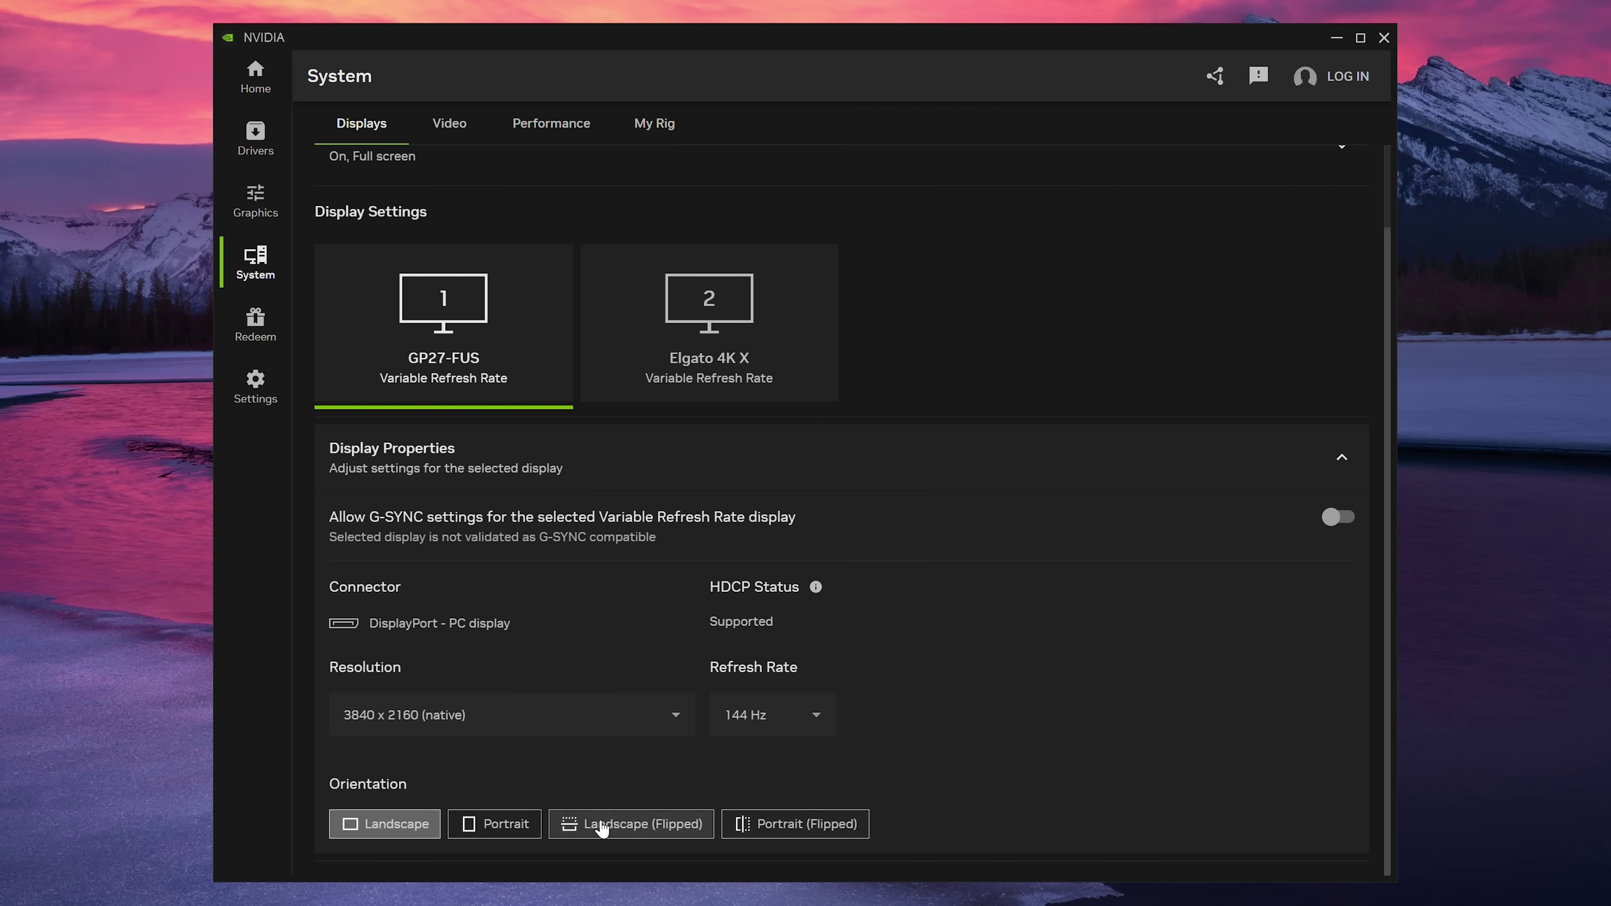
- Expand global G-SYNC settings and view its mode dialog without changes
{"action": "scroll", "coordinate": [457, 385], "scroll_direction": "up", "scroll_amount": 3}
{"action": "left_click", "coordinate": [456, 254]}
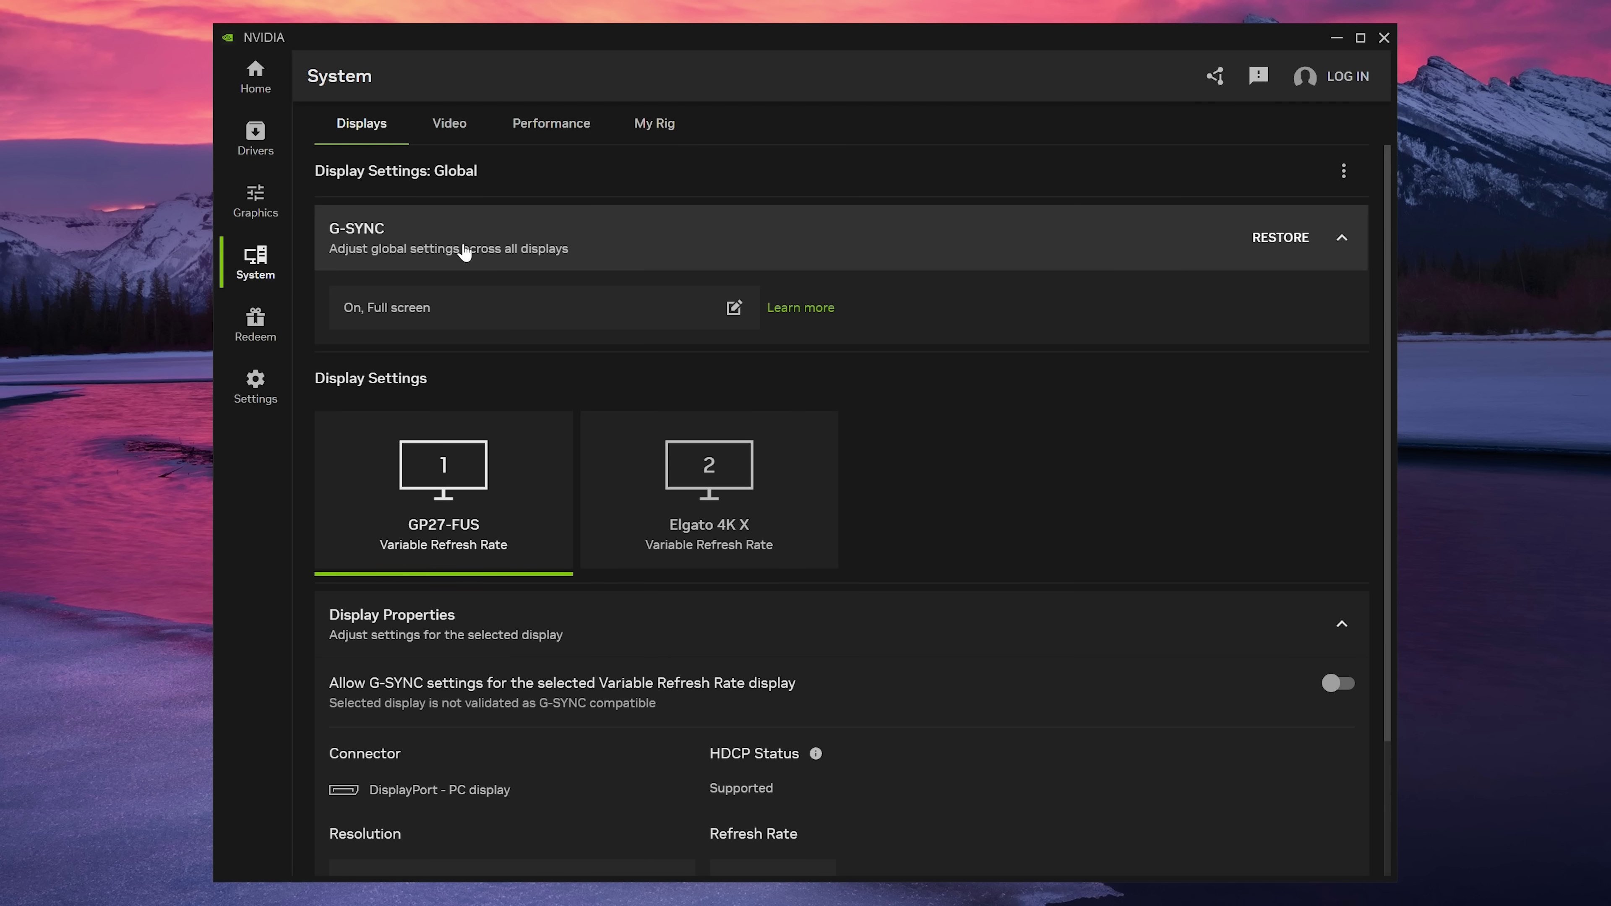
{"action": "left_click", "coordinate": [469, 317]}
{"action": "left_click", "coordinate": [1017, 567]}
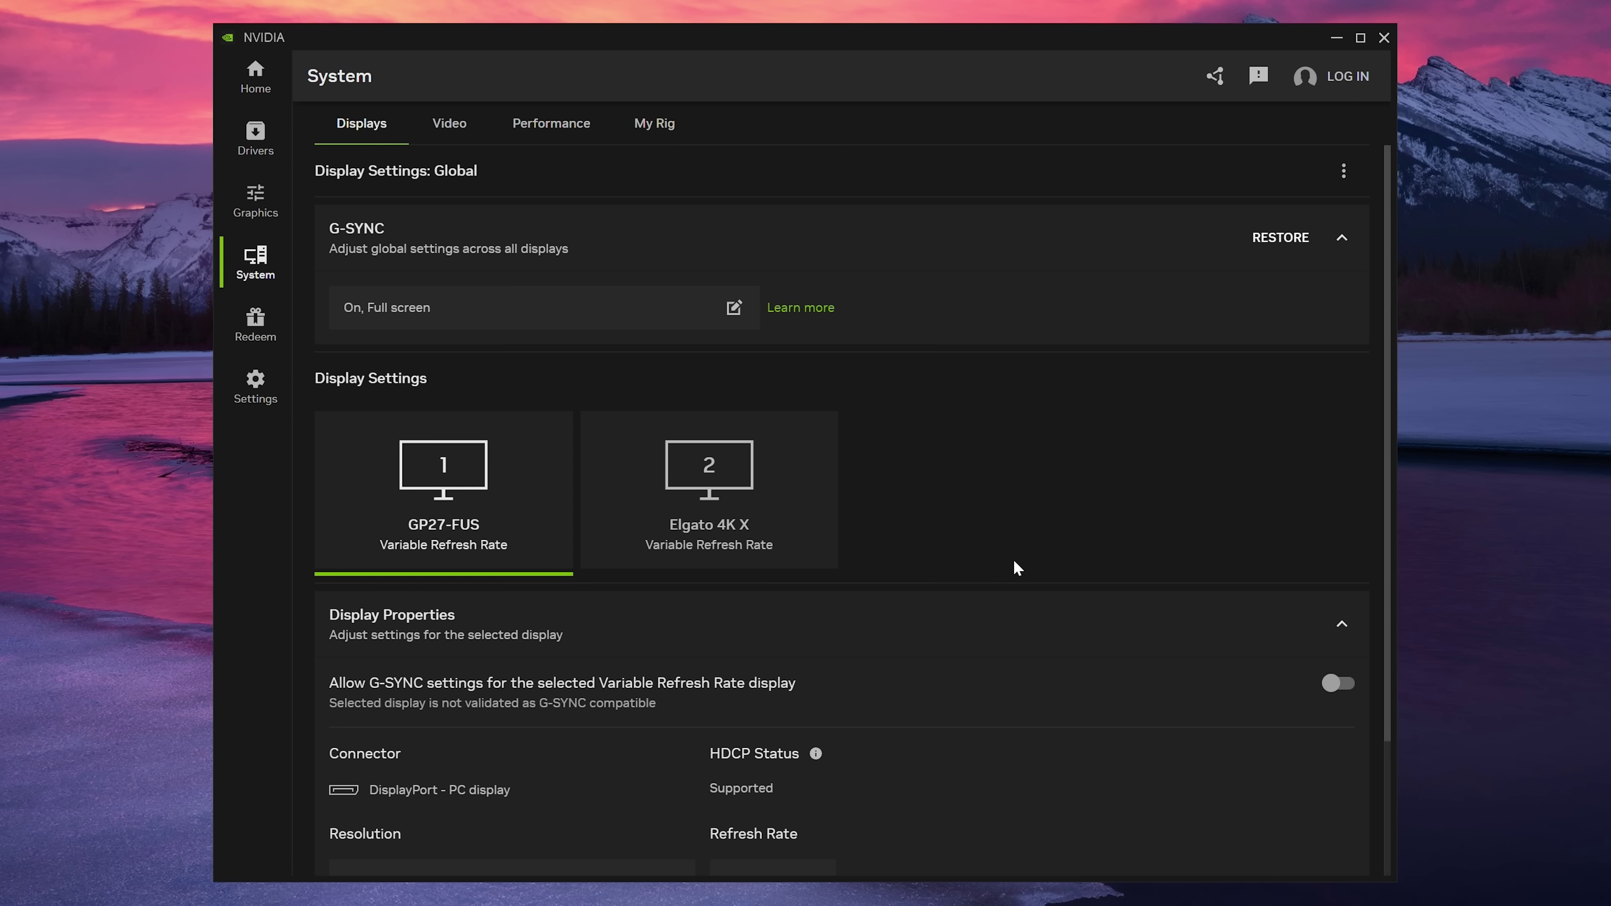
- Switch between the Elgato 4K X and GP27-FUS display cards, ending on GP27-FUS
{"action": "scroll", "coordinate": [646, 342], "scroll_direction": "down", "scroll_amount": 2}
{"action": "left_click", "coordinate": [651, 368]}
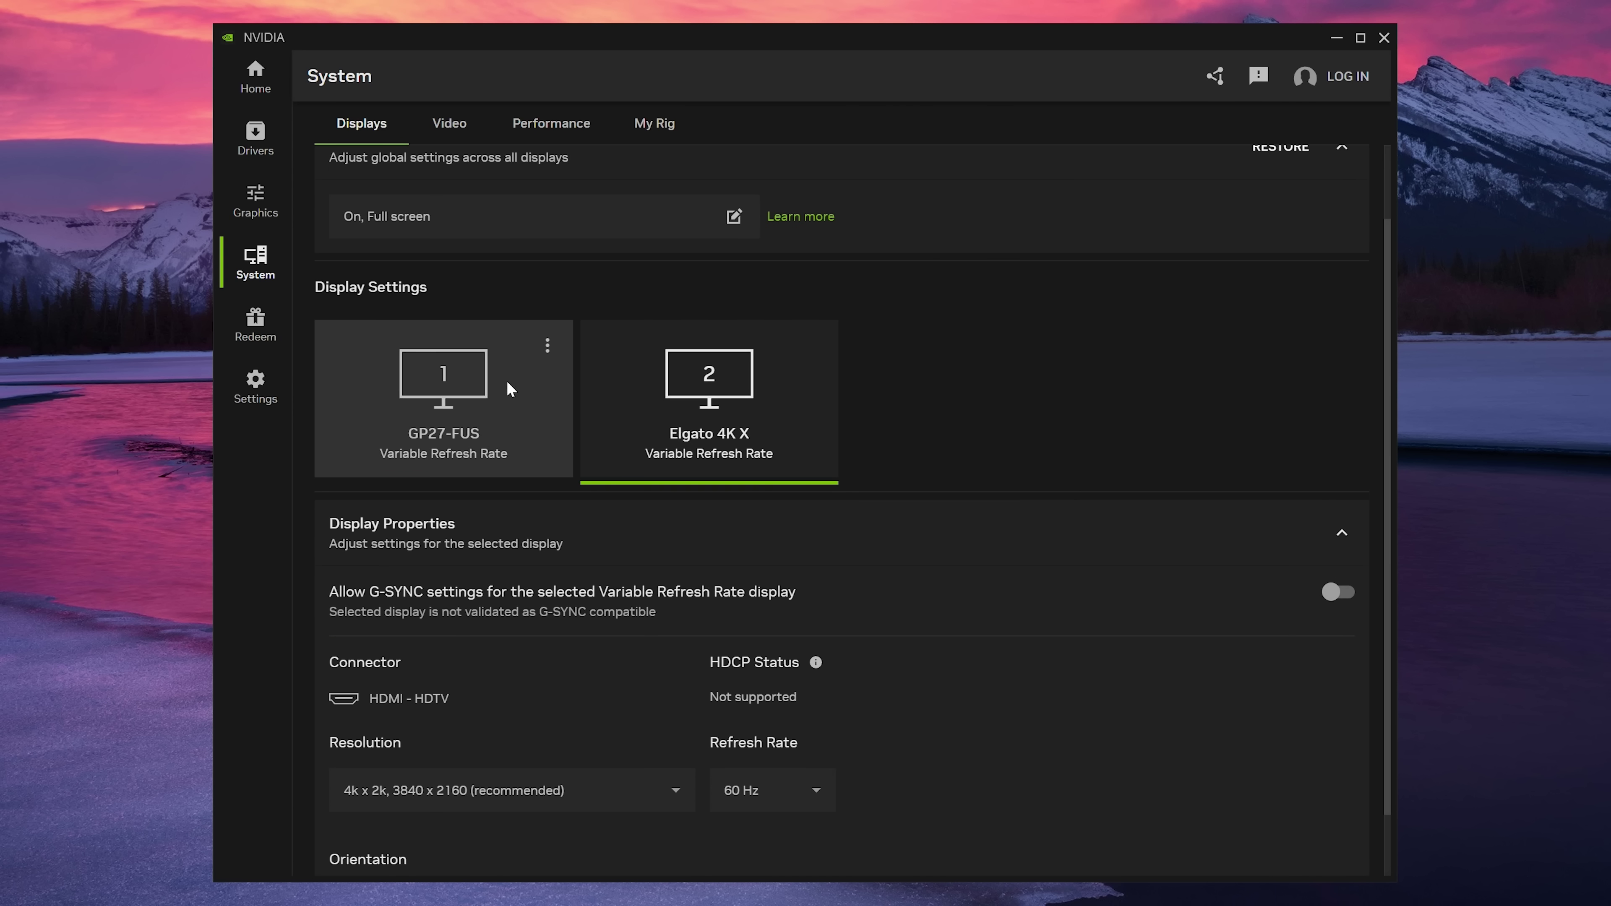
{"action": "left_click", "coordinate": [456, 382]}
{"action": "left_click", "coordinate": [703, 387]}
{"action": "left_click", "coordinate": [444, 387]}
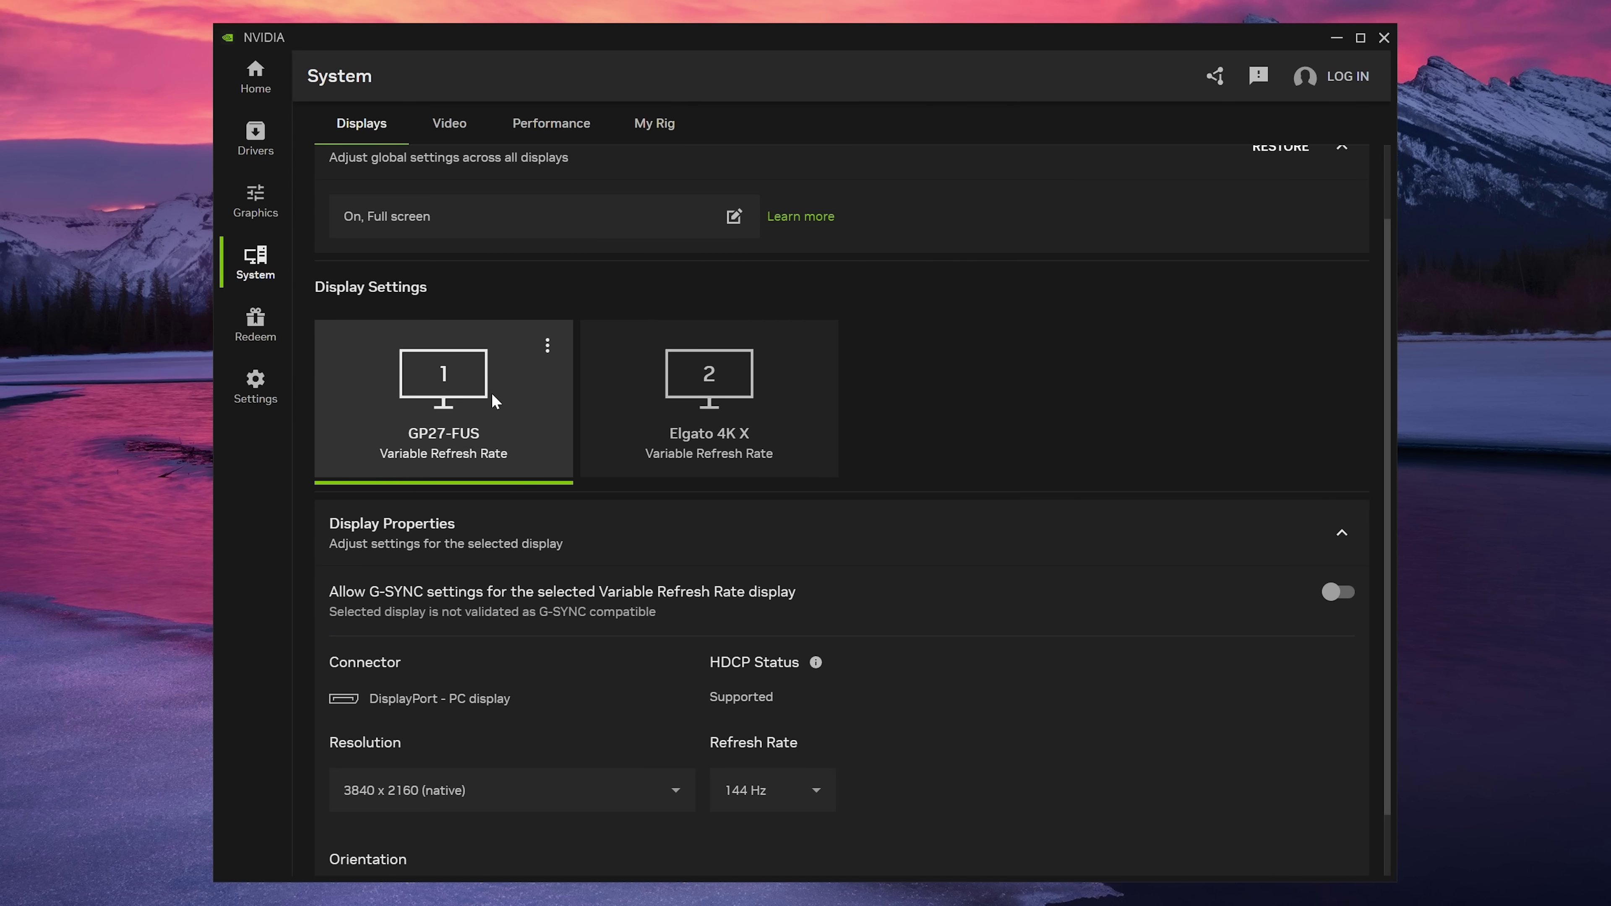
{"action": "scroll", "coordinate": [743, 473], "scroll_direction": "down", "scroll_amount": 1}
{"action": "scroll", "coordinate": [745, 479], "scroll_direction": "up", "scroll_amount": 3}
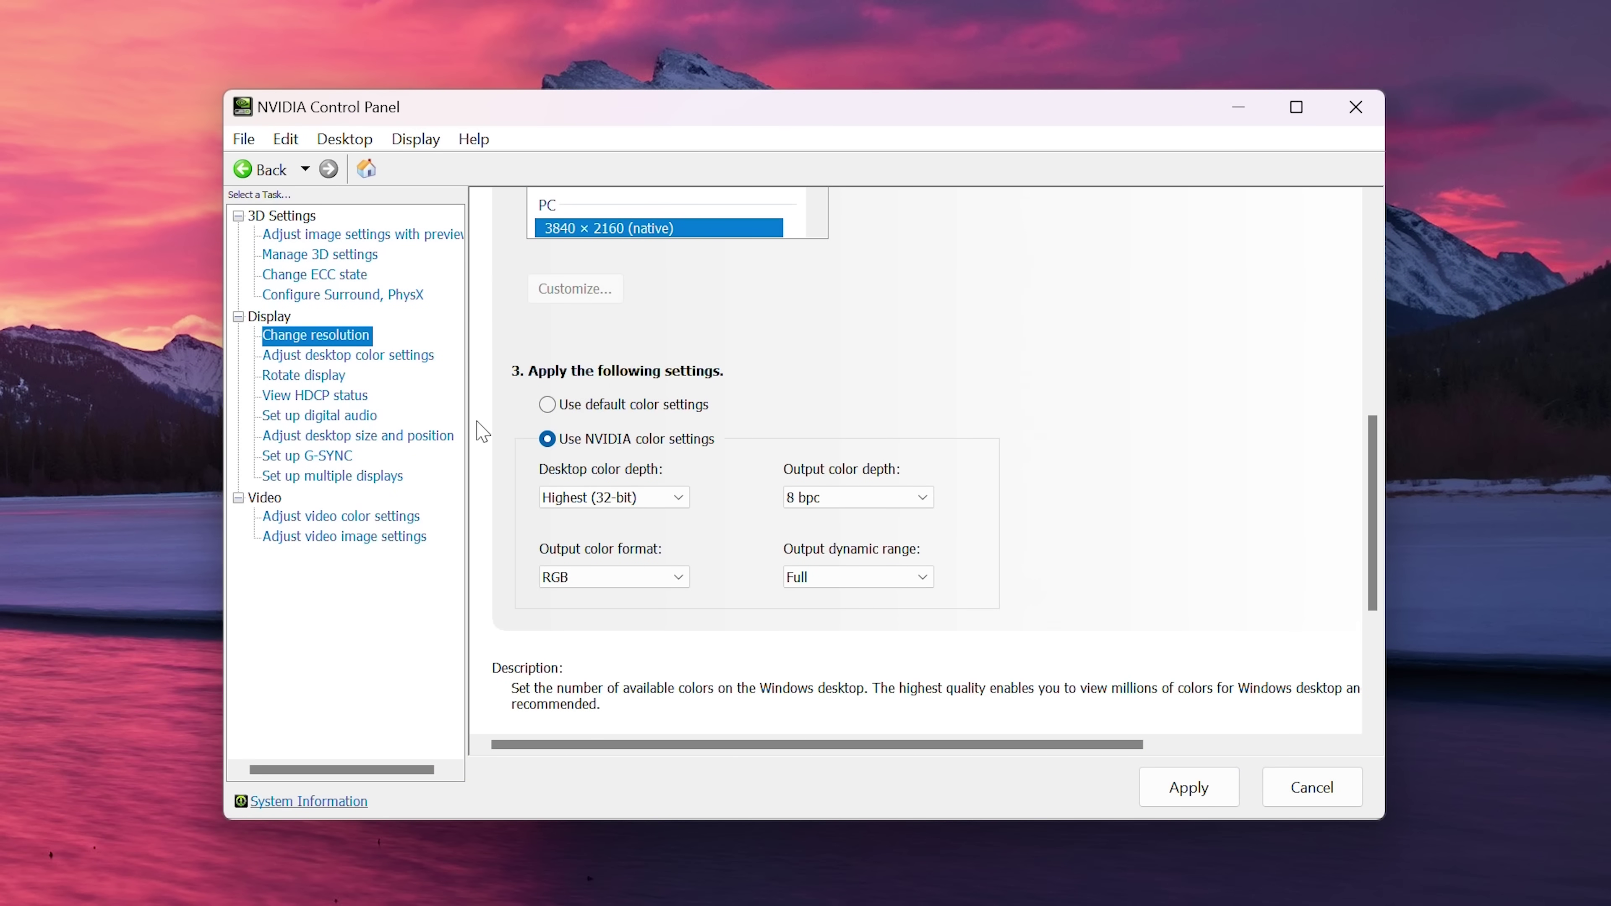
- Inspect desktop colour depth, output depth, dynamic range and format, keeping 8 bpc, Full, RGB
{"action": "left_click", "coordinate": [634, 497]}
{"action": "left_click", "coordinate": [787, 513]}
{"action": "left_click", "coordinate": [824, 497]}
{"action": "left_click", "coordinate": [825, 517]}
{"action": "left_click", "coordinate": [827, 576]}
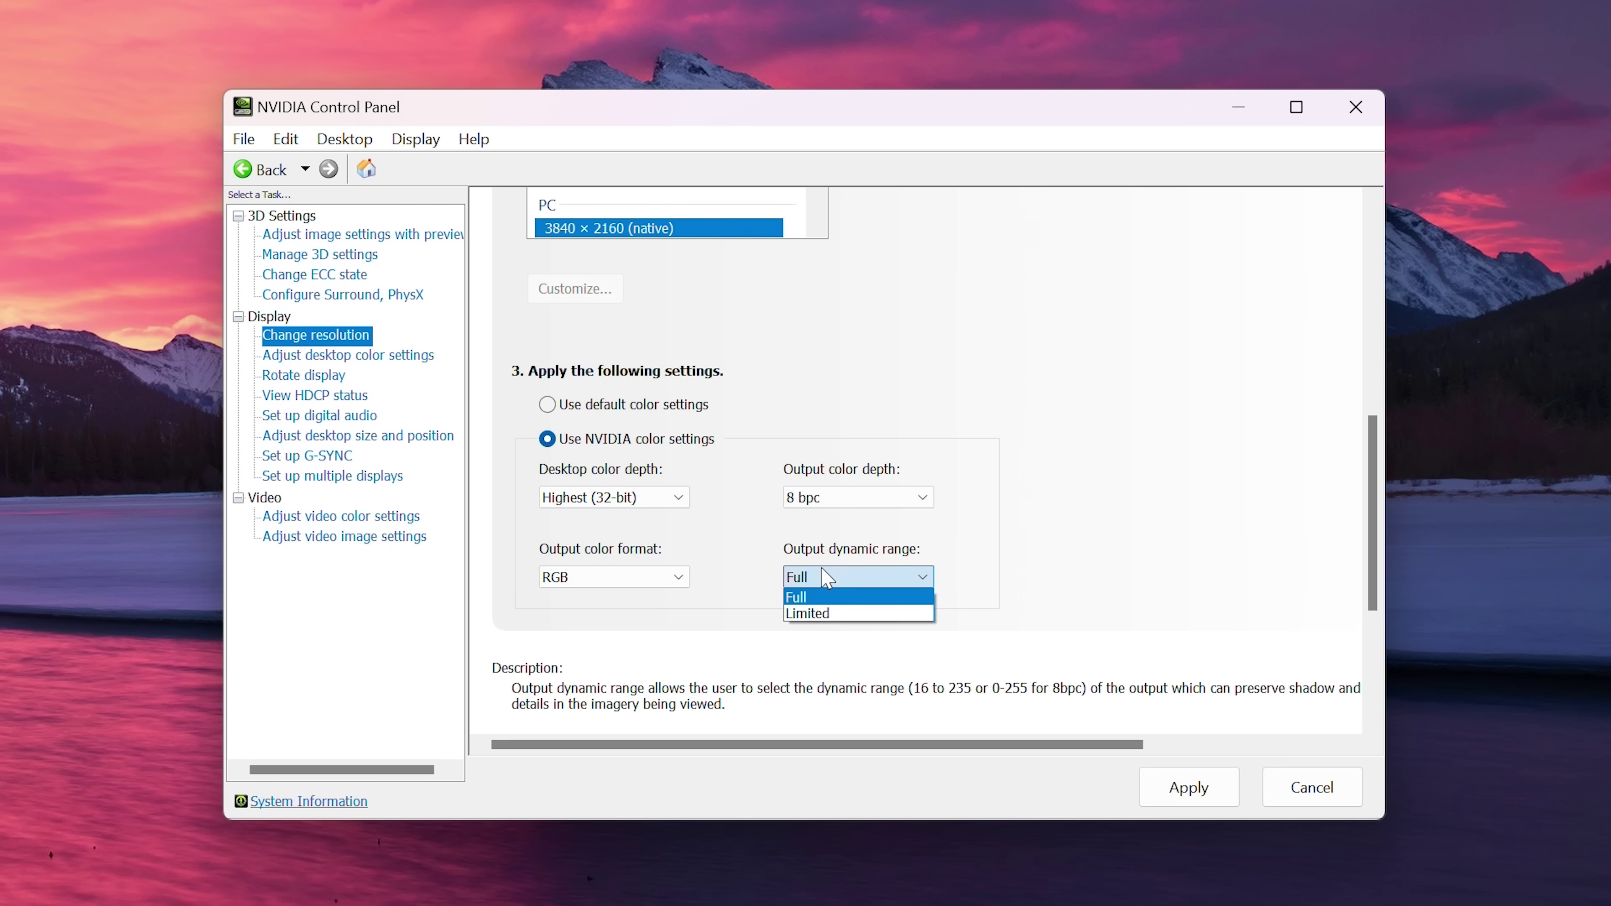
{"action": "left_click", "coordinate": [818, 595]}
{"action": "left_click", "coordinate": [678, 576]}
{"action": "left_click", "coordinate": [682, 593]}
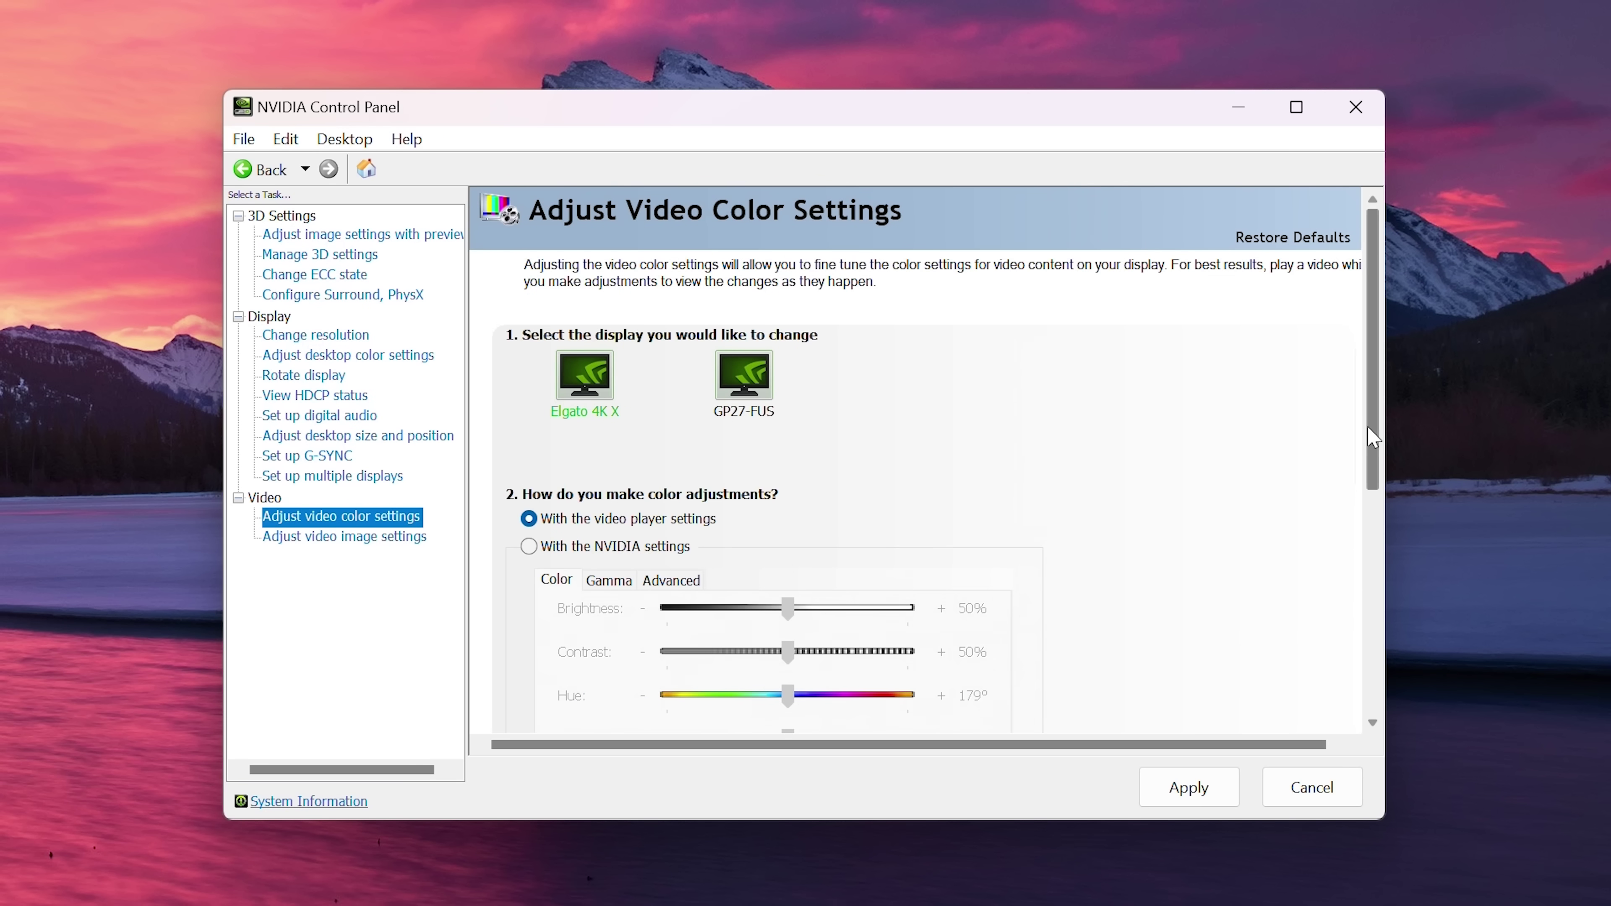
{"action": "scroll", "coordinate": [1300, 514], "scroll_direction": "down", "scroll_amount": 5}
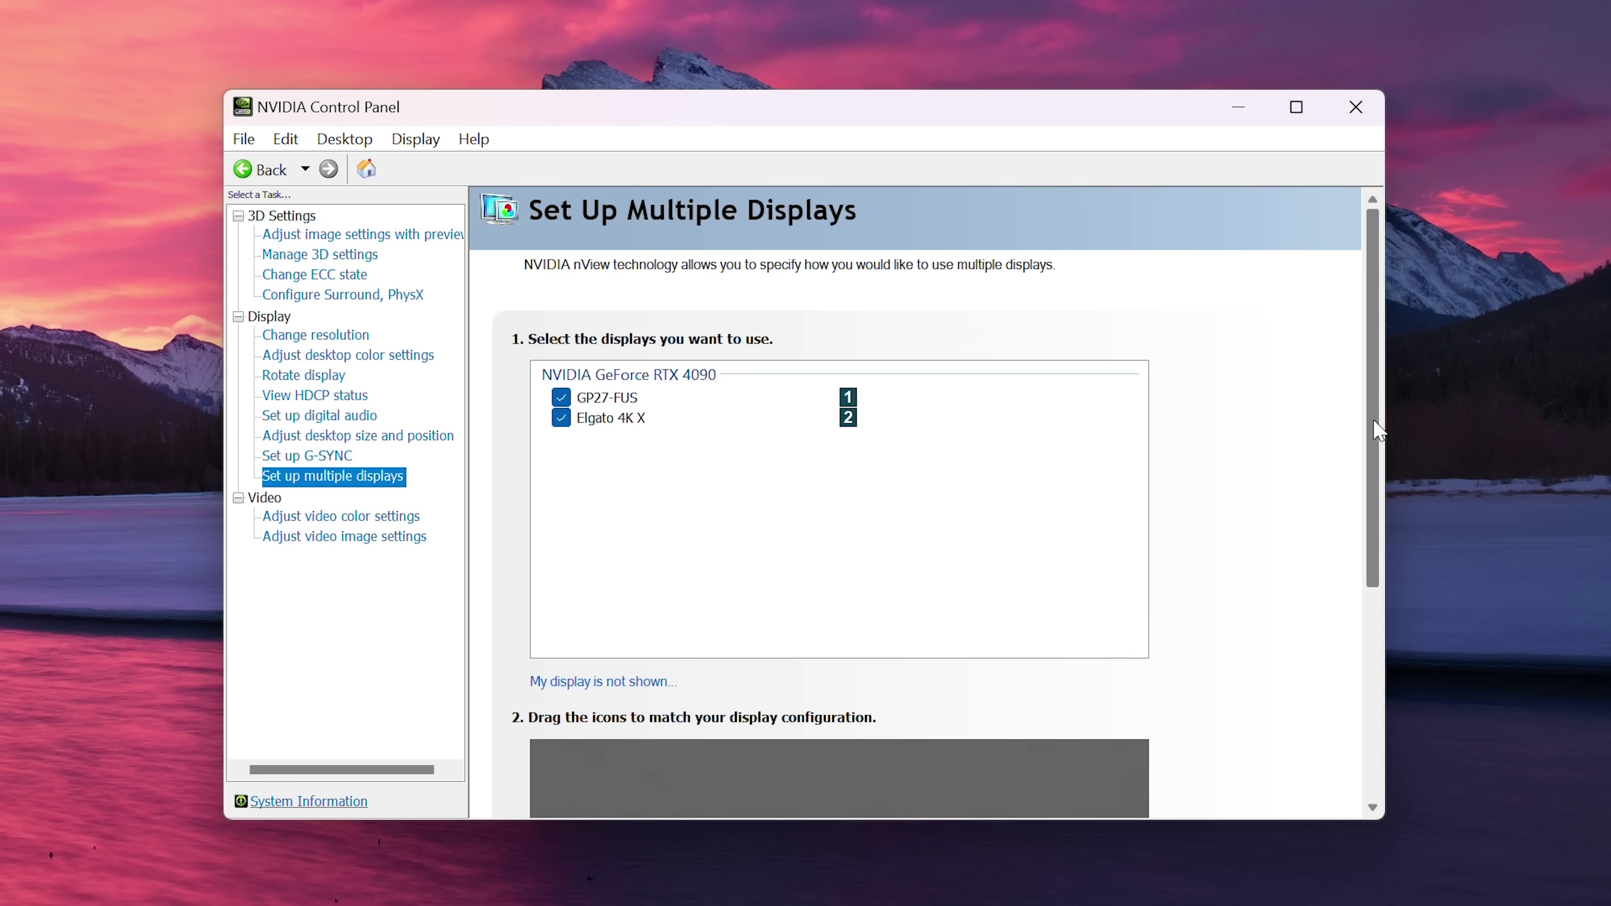
{"action": "scroll", "coordinate": [1363, 648], "scroll_direction": "down", "scroll_amount": 5}
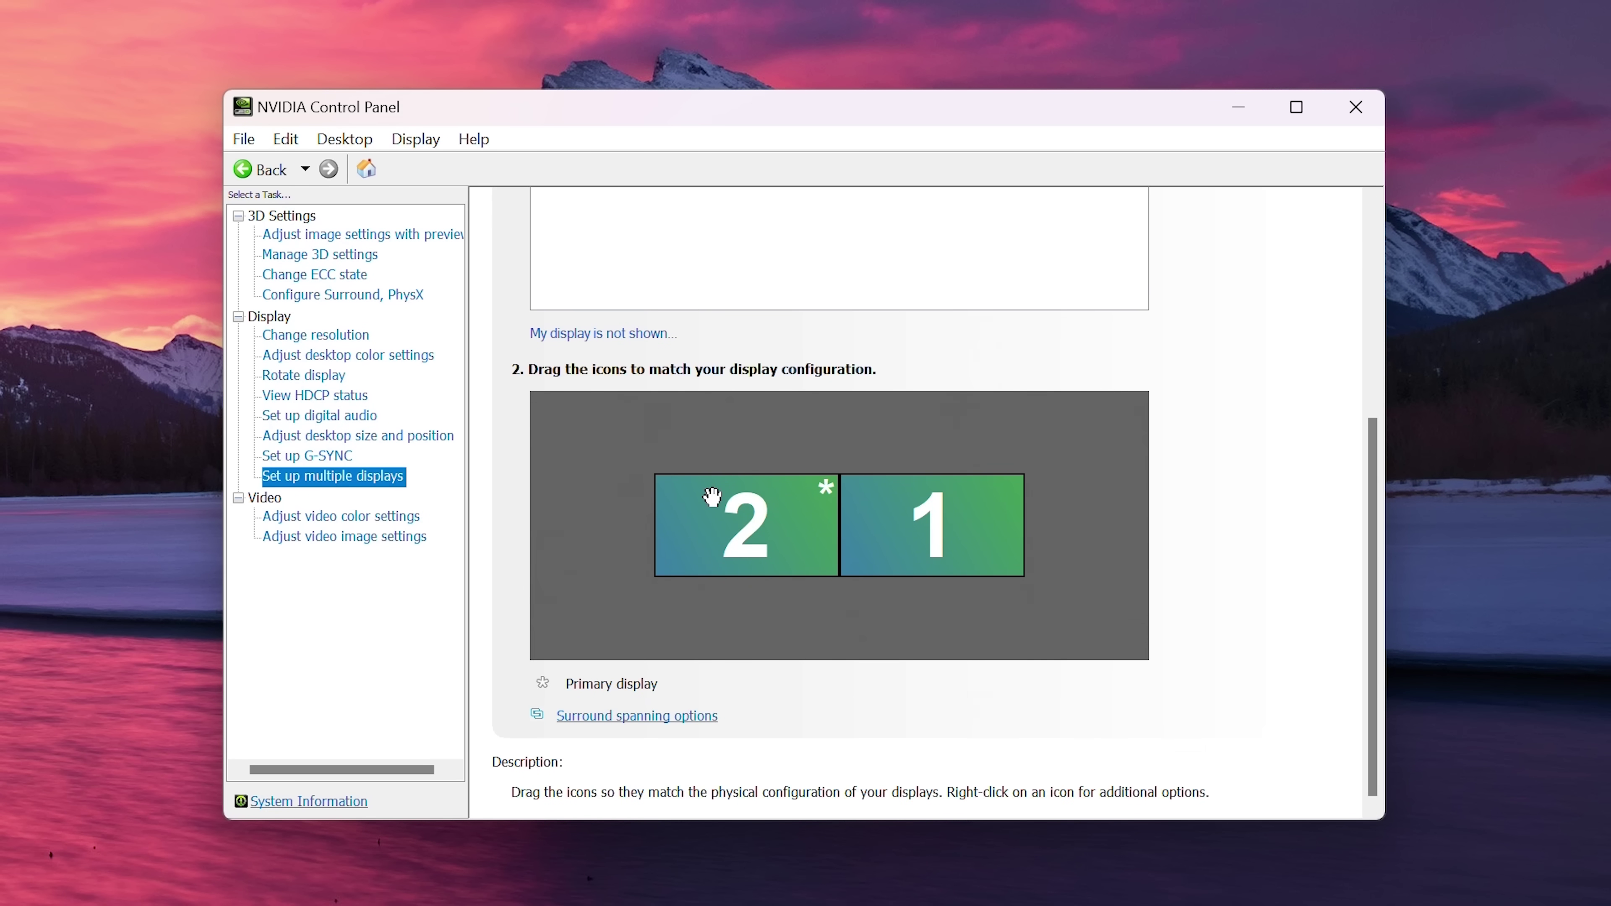
{"action": "scroll", "coordinate": [747, 532], "scroll_direction": "up", "scroll_amount": 2}
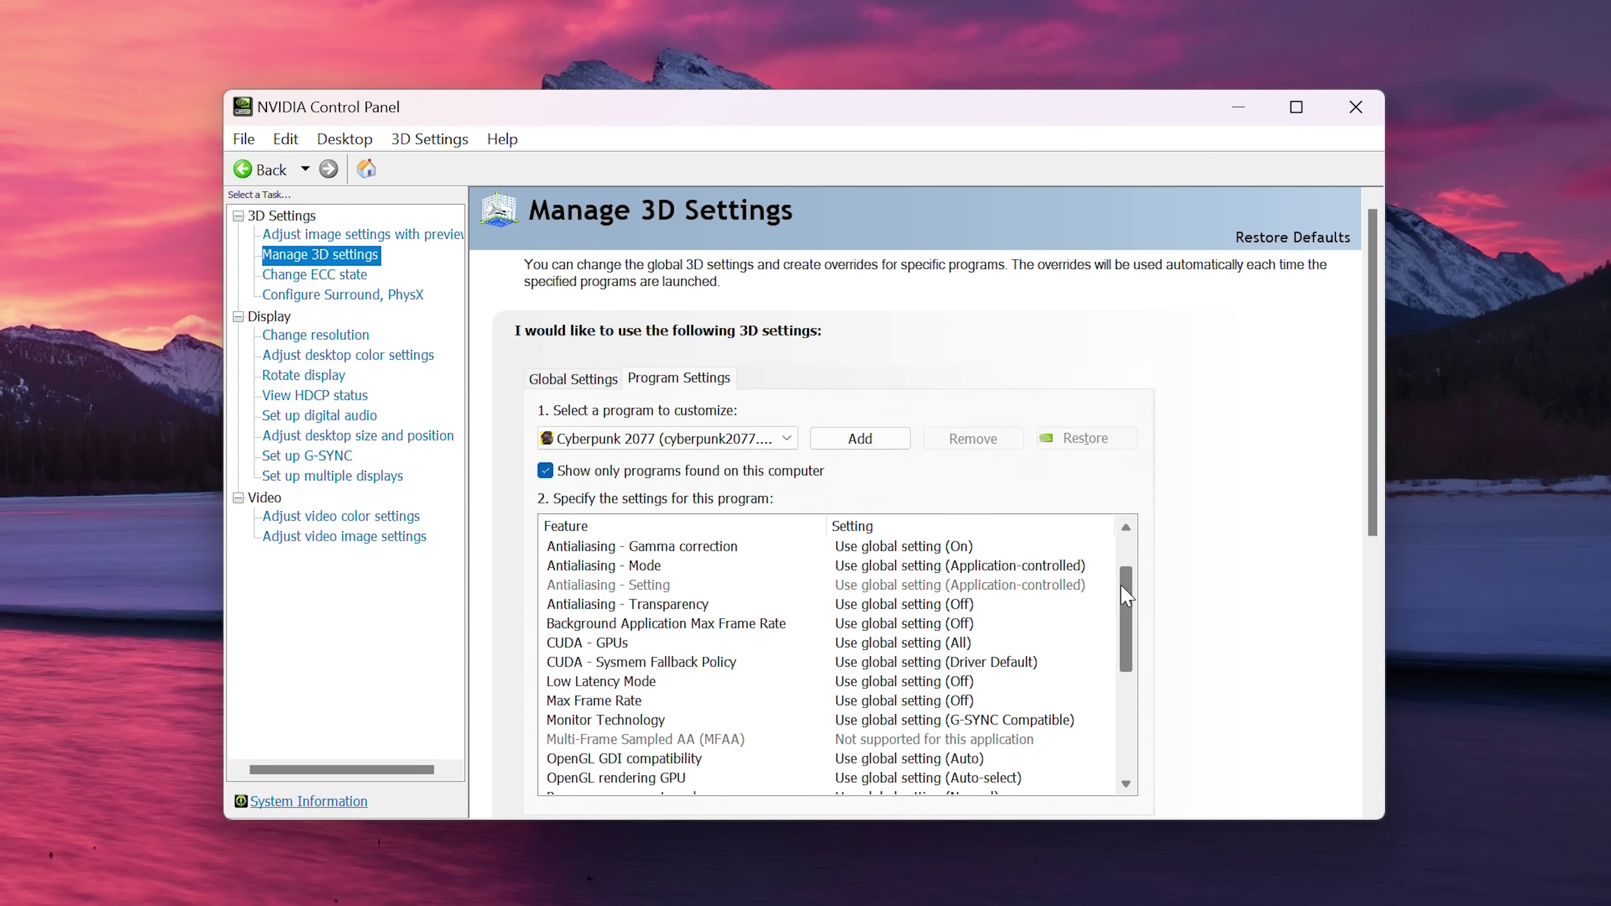
- Check Cyberpunk 2077's per-program 3D settings, then open its details page in GeForce Experience
{"action": "left_click_drag", "start_coordinate": [1125, 597], "coordinate": [1126, 552]}
{"action": "left_click", "coordinate": [791, 443]}
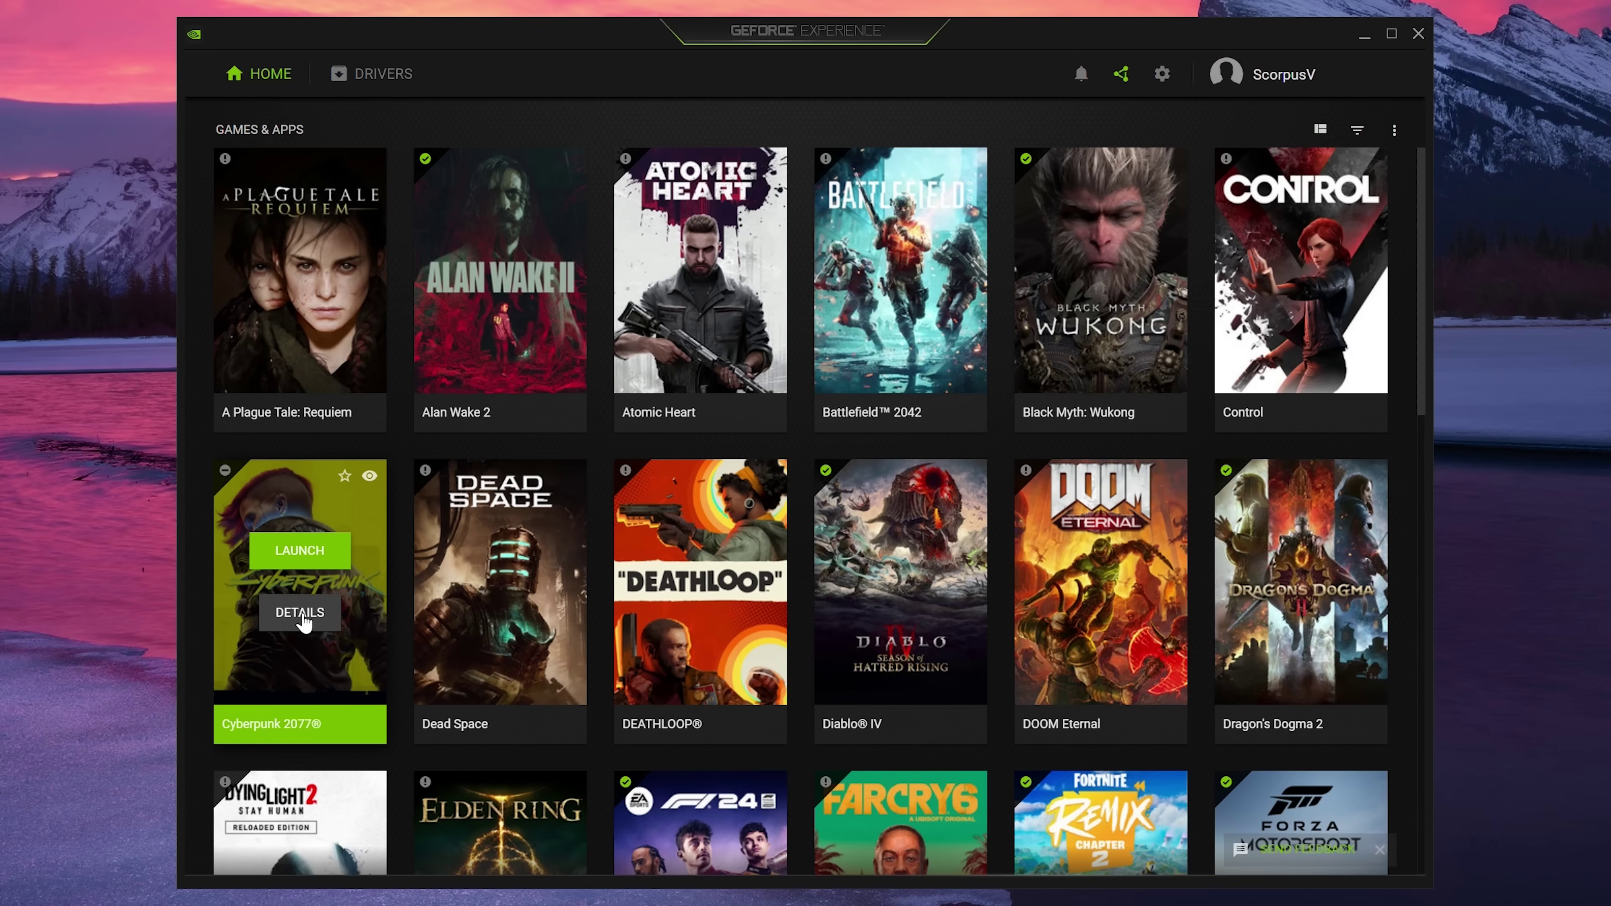
{"action": "left_click", "coordinate": [303, 617]}
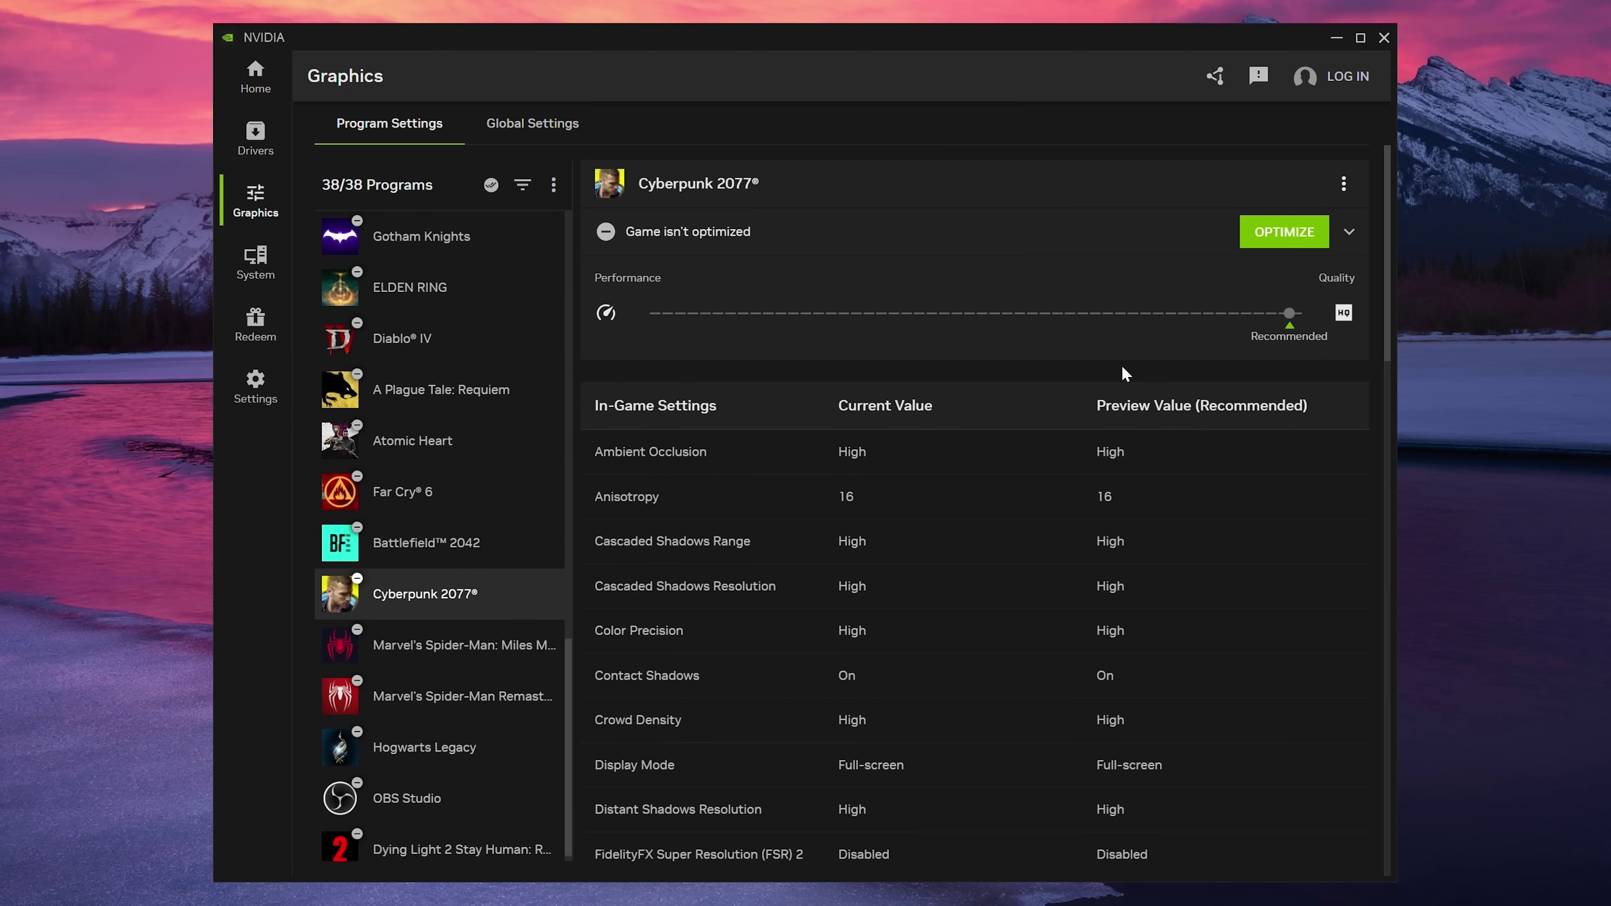
- Scroll through Cyberpunk 2077's recommended in-game settings down to its driver settings
{"action": "scroll", "coordinate": [1124, 374], "scroll_direction": "down", "scroll_amount": 15}
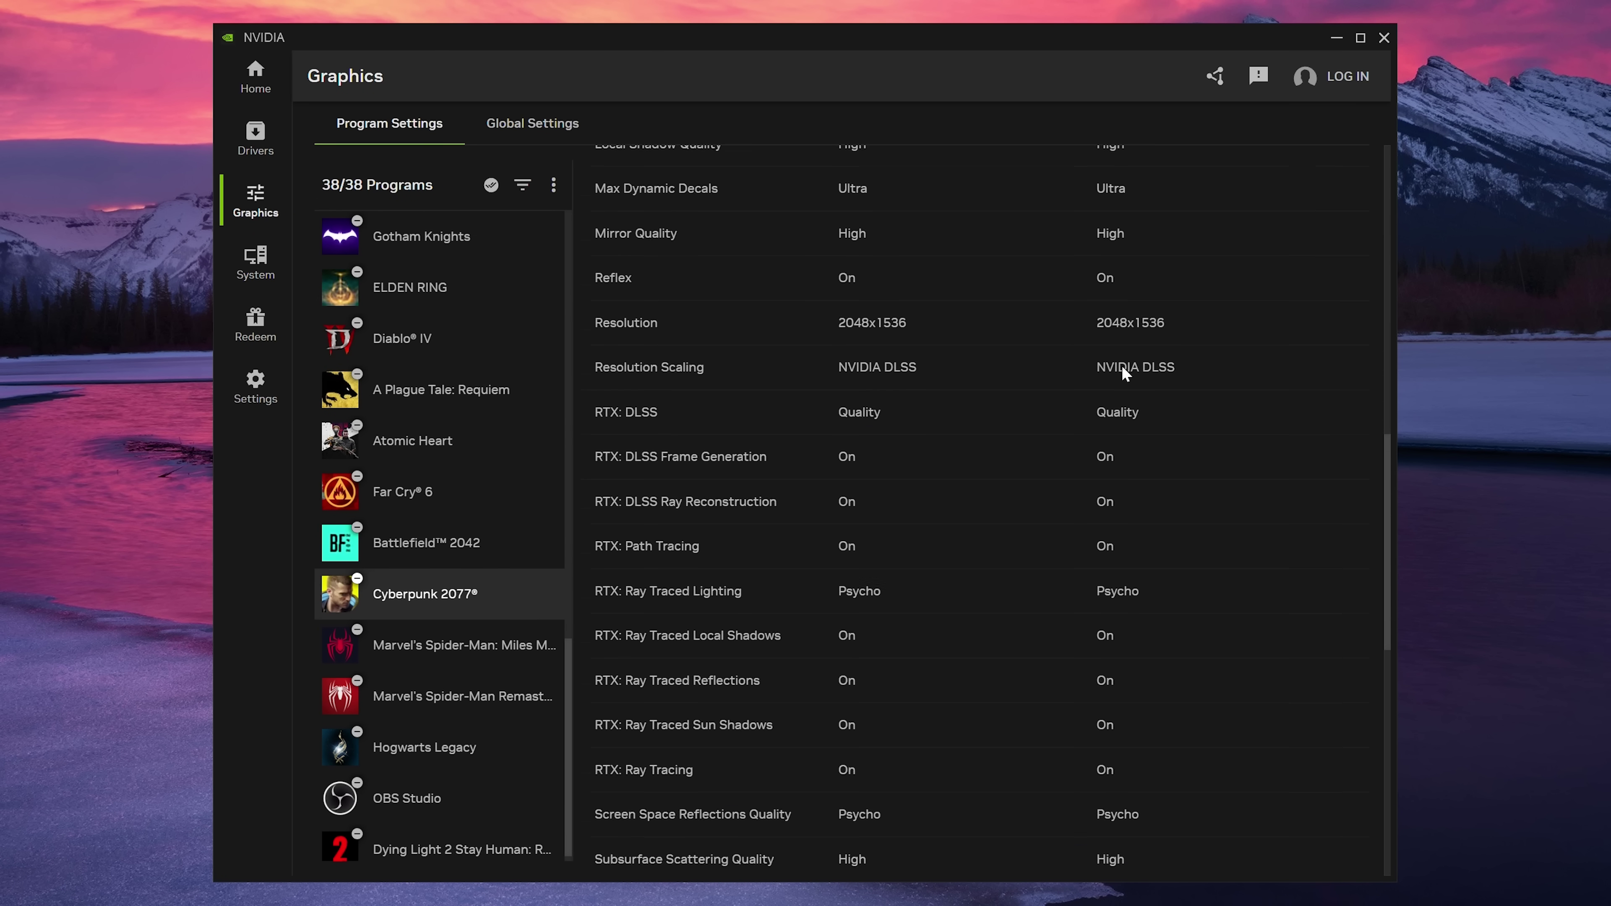
{"action": "scroll", "coordinate": [1123, 368], "scroll_direction": "down", "scroll_amount": 10}
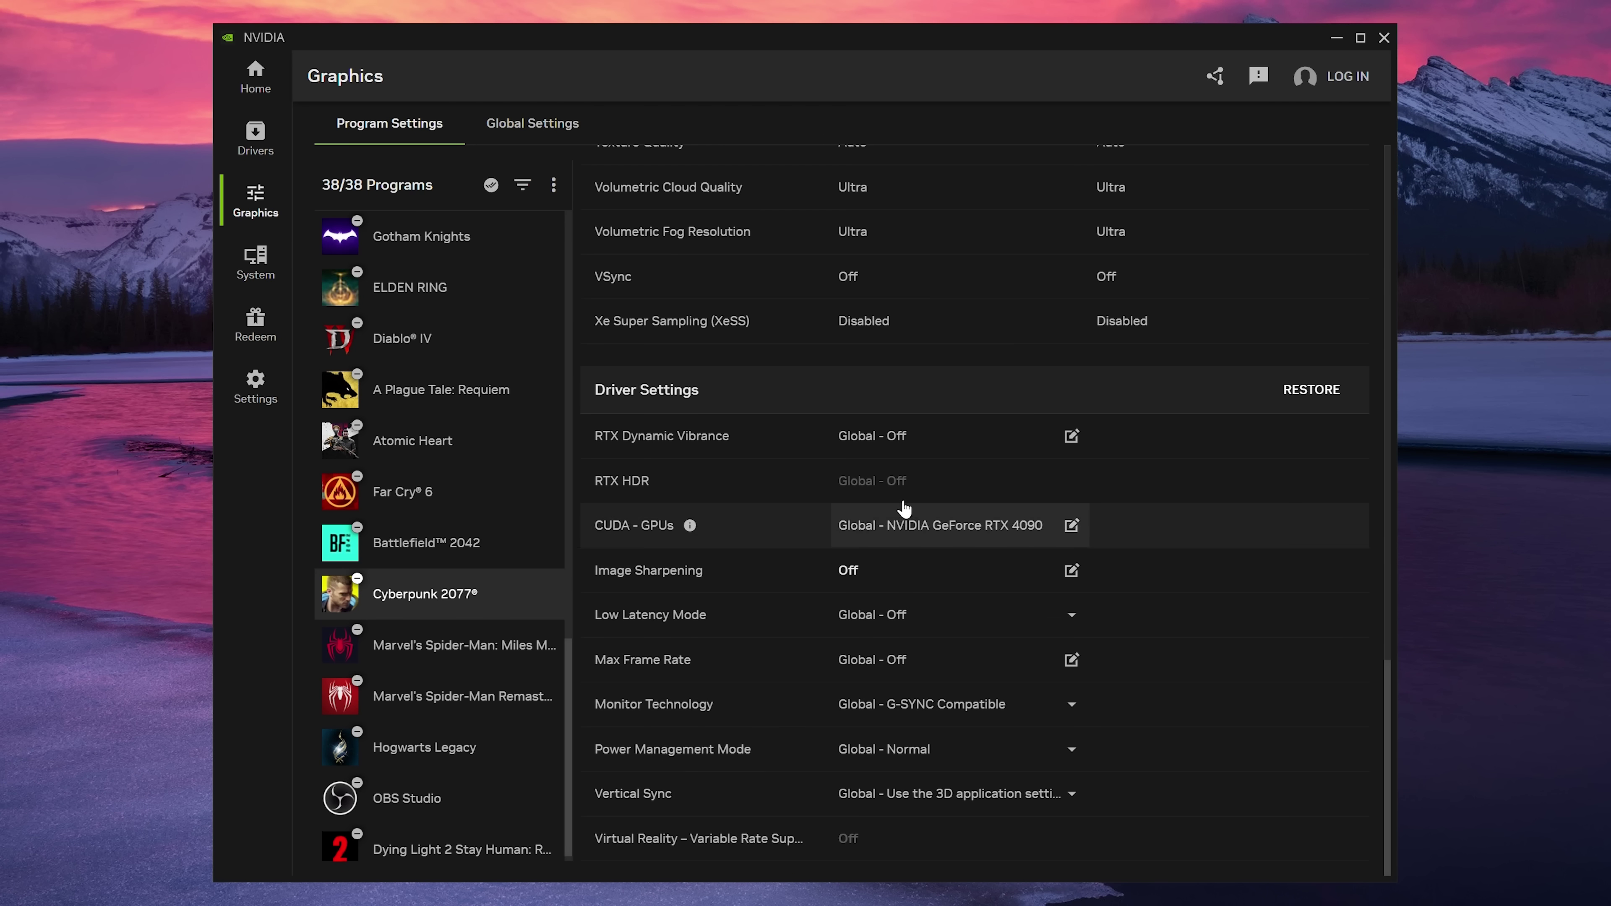
{"action": "scroll", "coordinate": [905, 317], "scroll_direction": "up", "scroll_amount": 5}
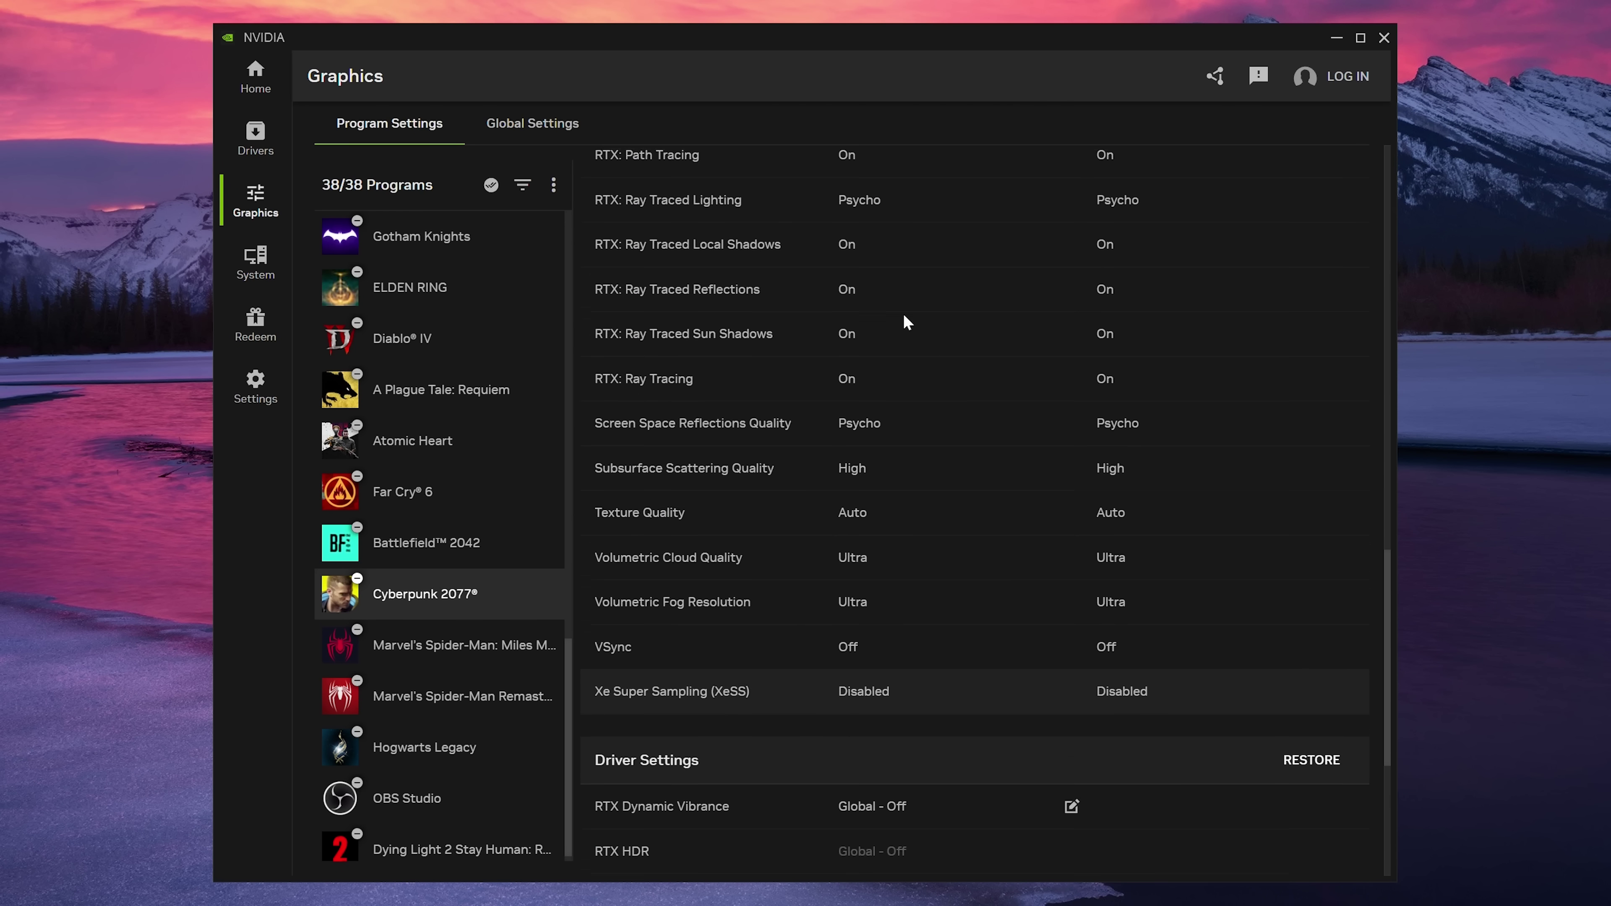
{"action": "scroll", "coordinate": [905, 322], "scroll_direction": "up", "scroll_amount": 11}
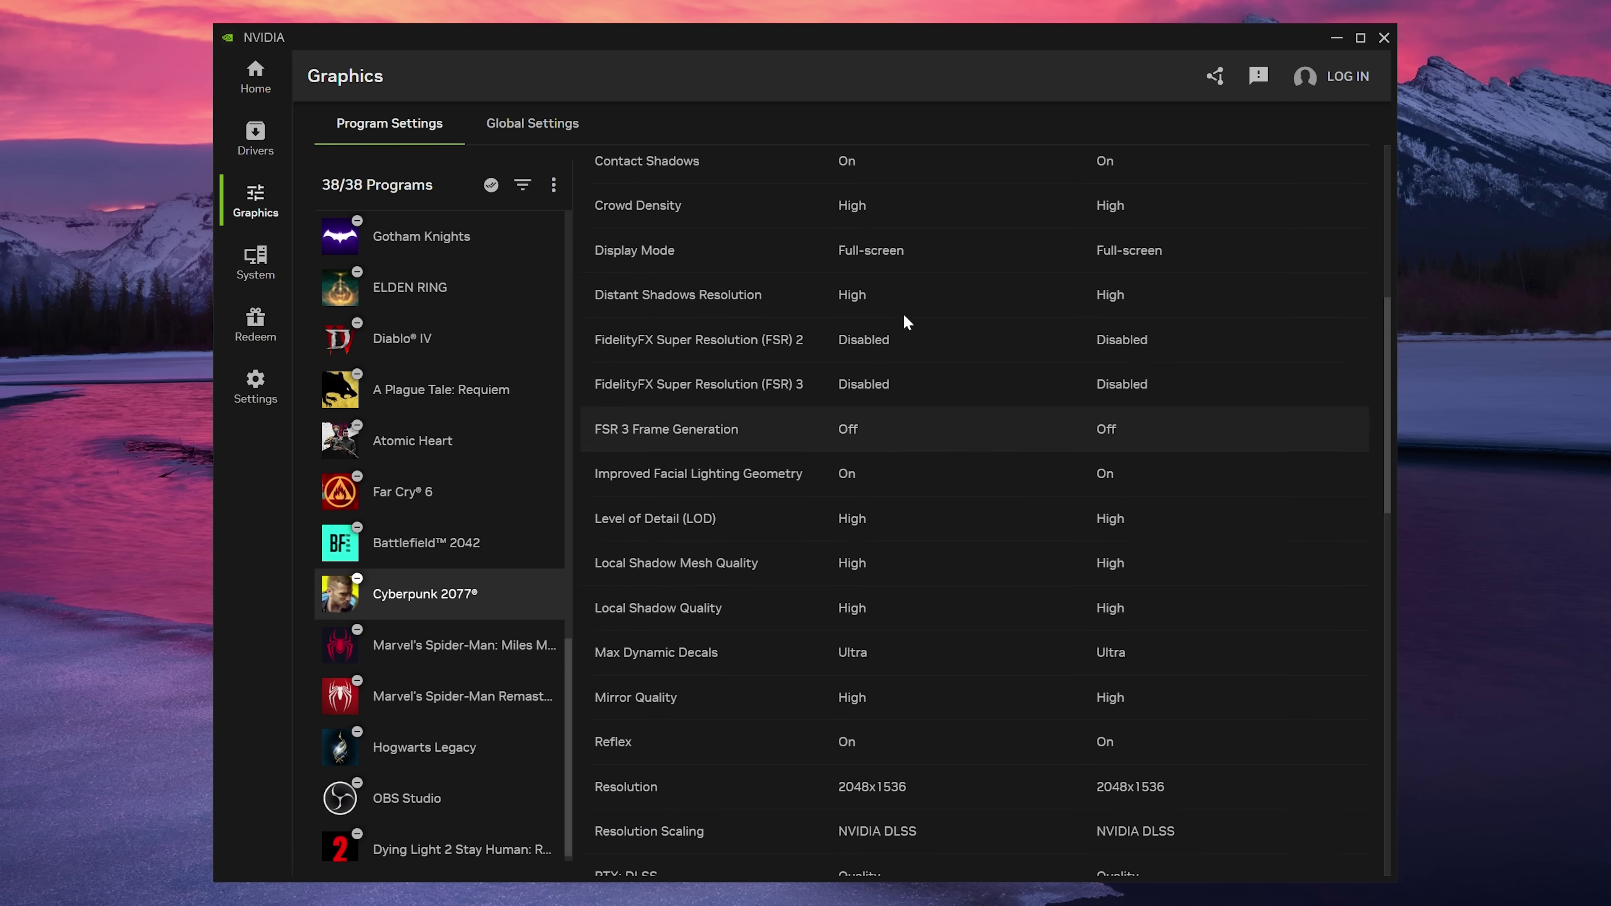
{"action": "scroll", "coordinate": [906, 322], "scroll_direction": "up", "scroll_amount": 7}
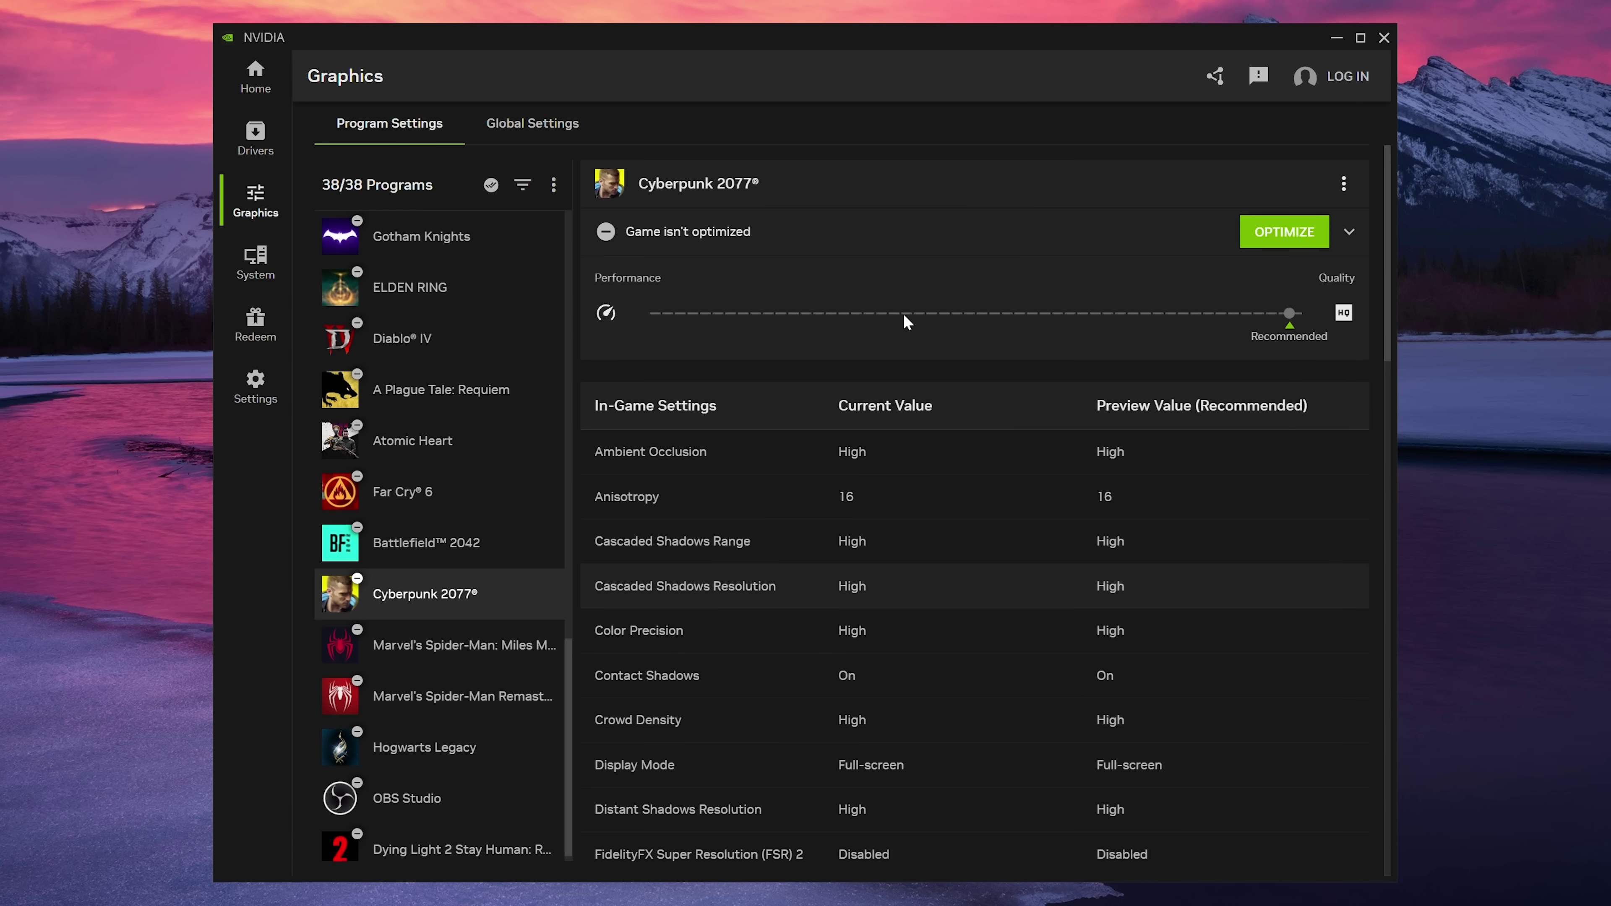
{"action": "scroll", "coordinate": [906, 322], "scroll_direction": "down", "scroll_amount": 8}
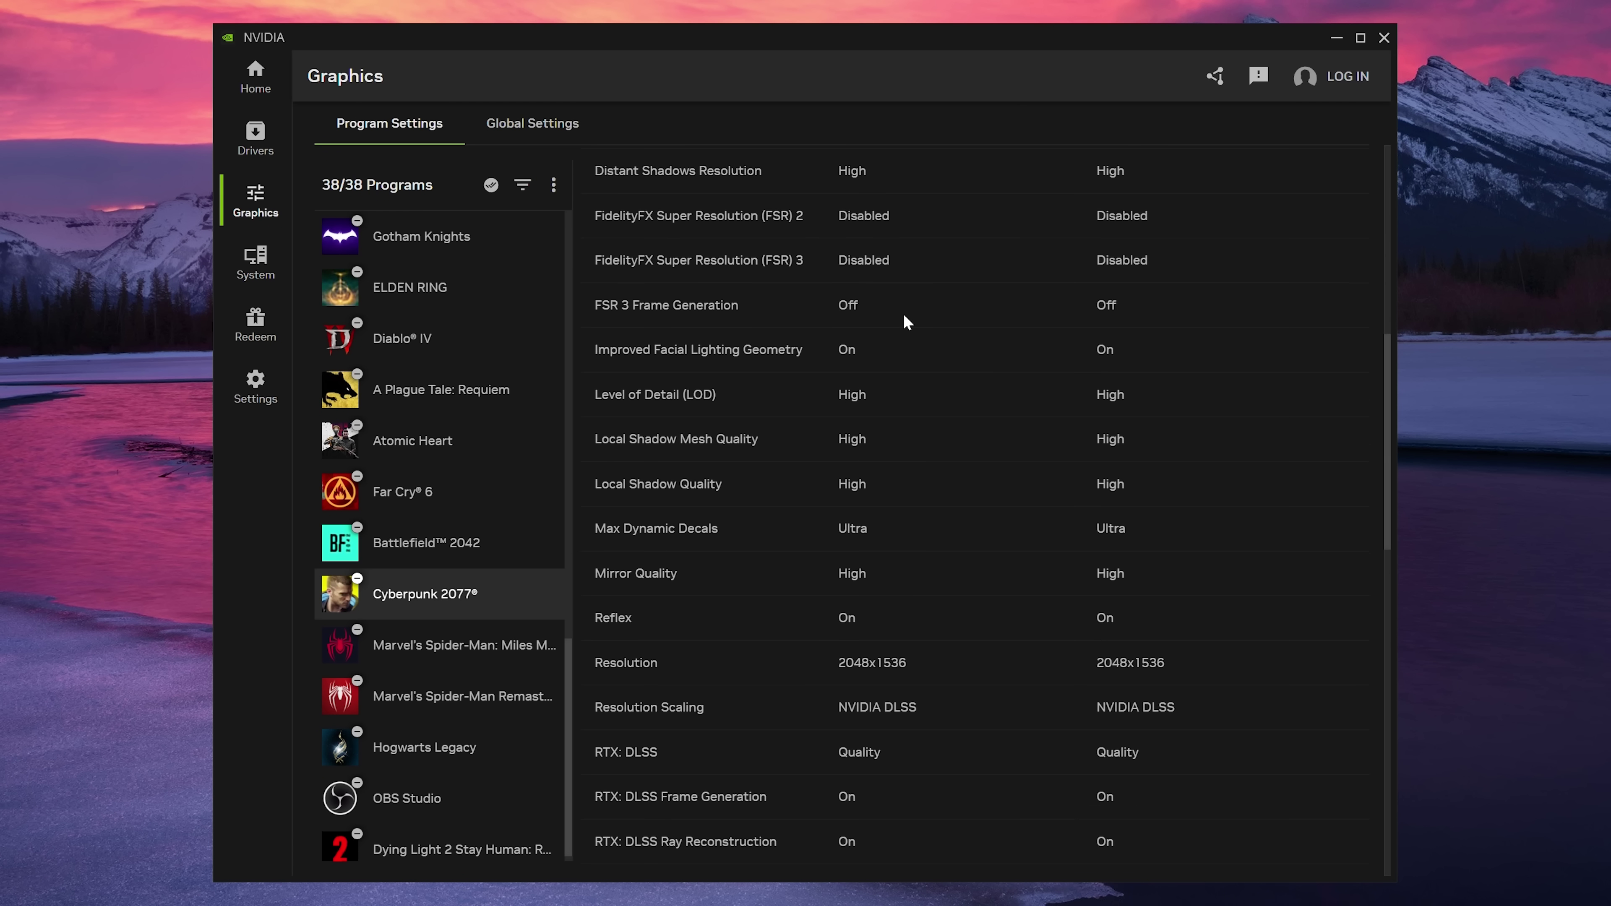
{"action": "scroll", "coordinate": [905, 316], "scroll_direction": "down", "scroll_amount": 8}
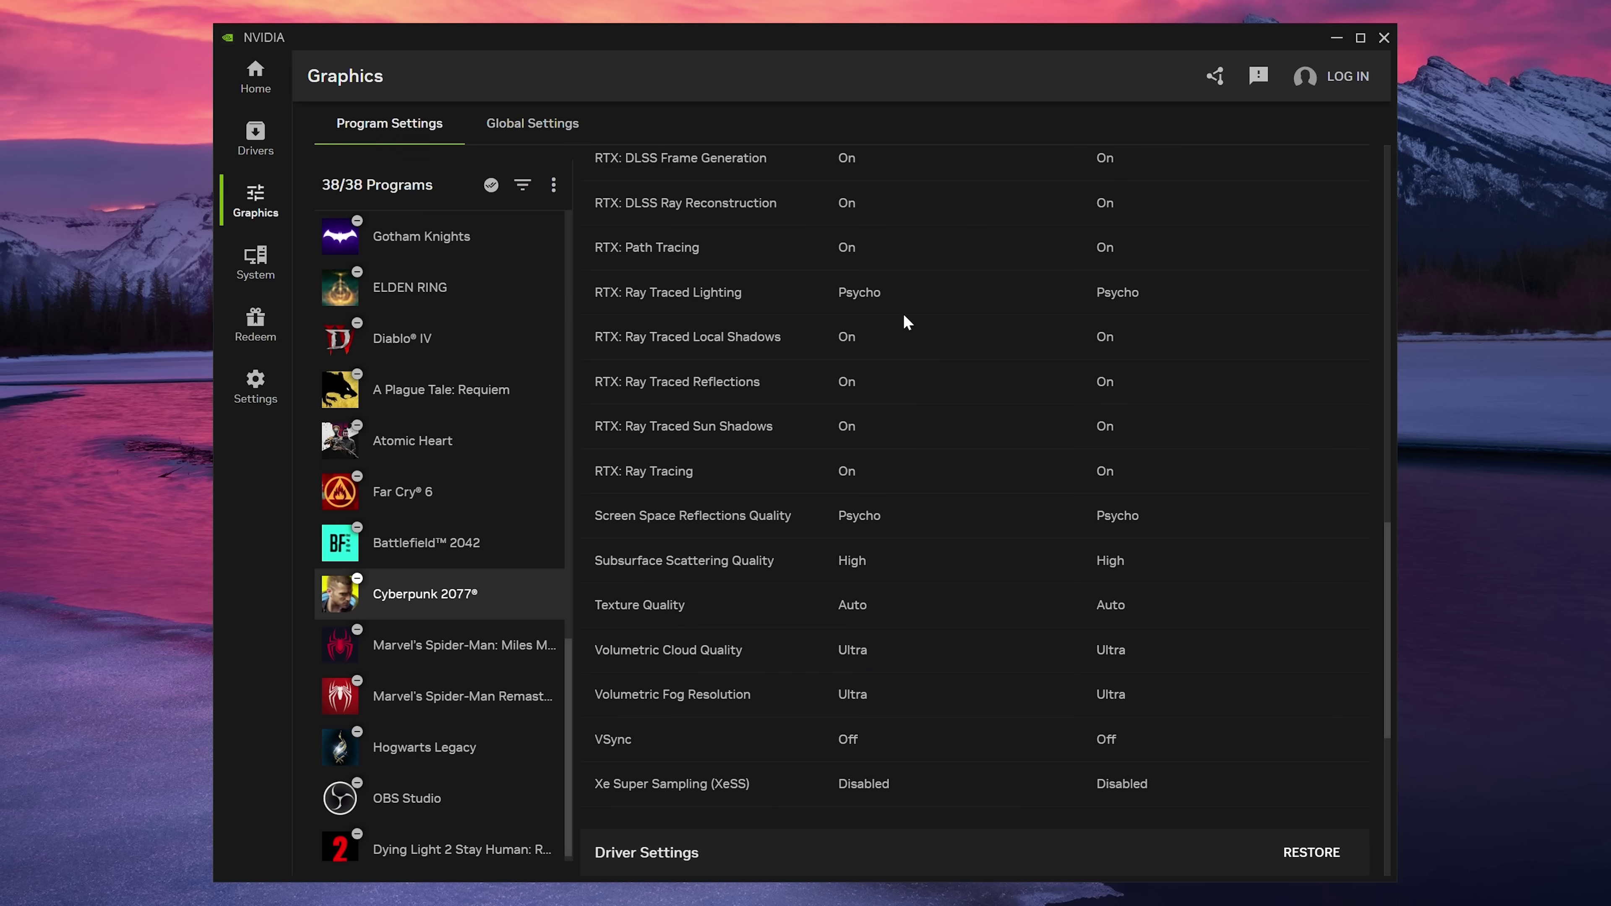
{"action": "scroll", "coordinate": [904, 317], "scroll_direction": "down", "scroll_amount": 6}
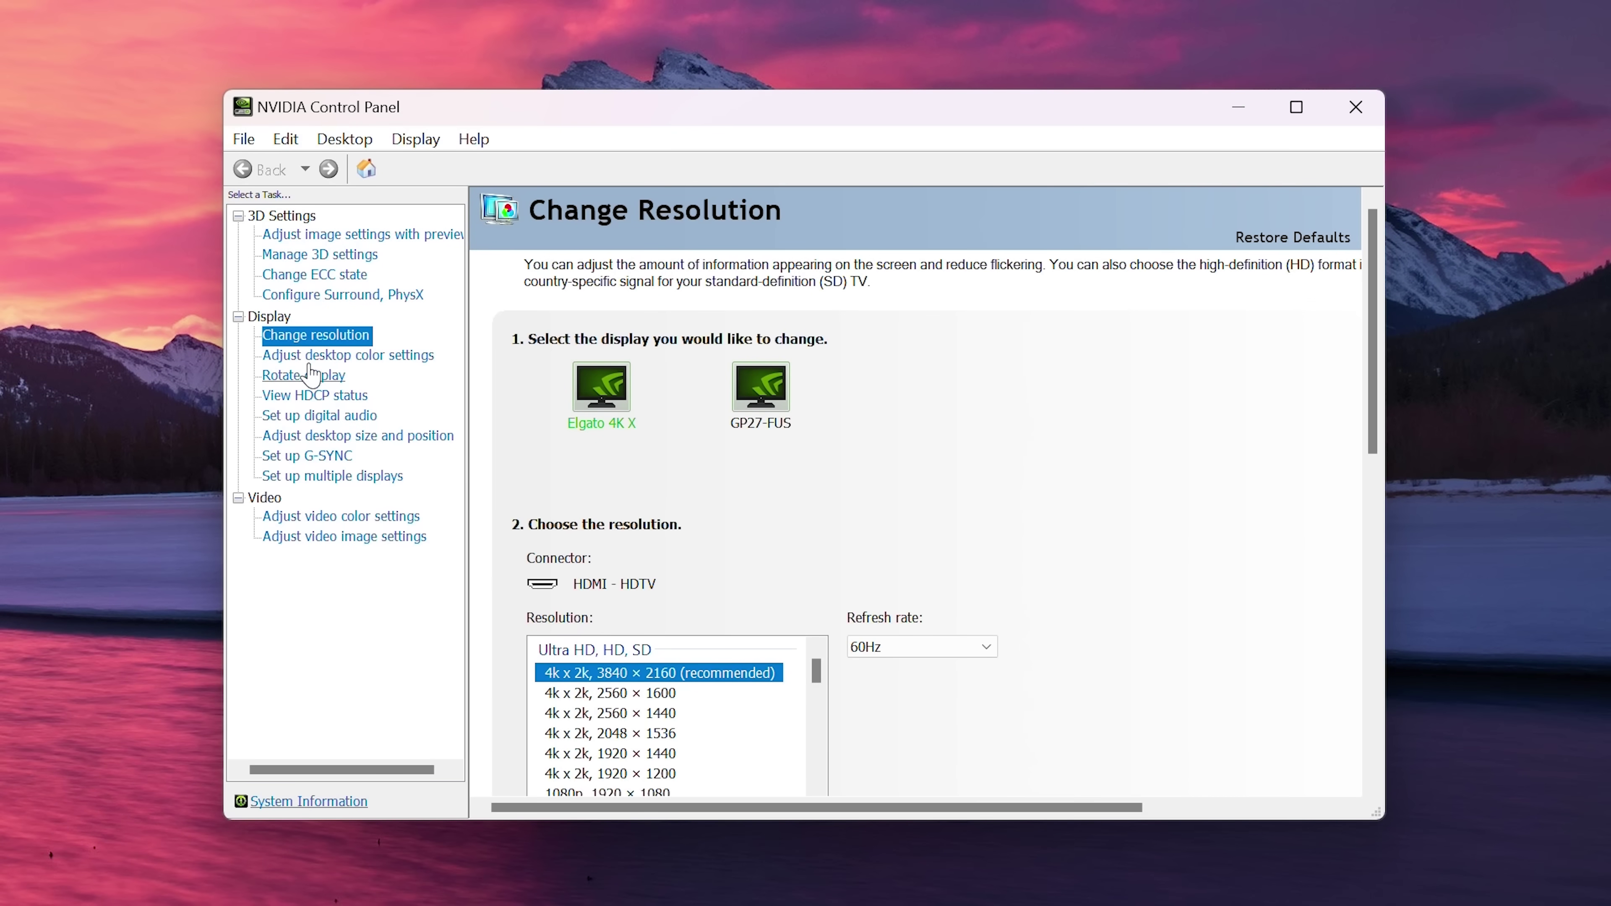
- Select Dragon's Dogma 2 (dd2.exe) on the Program Settings tab of Manage 3D settings
{"action": "left_click", "coordinate": [313, 257]}
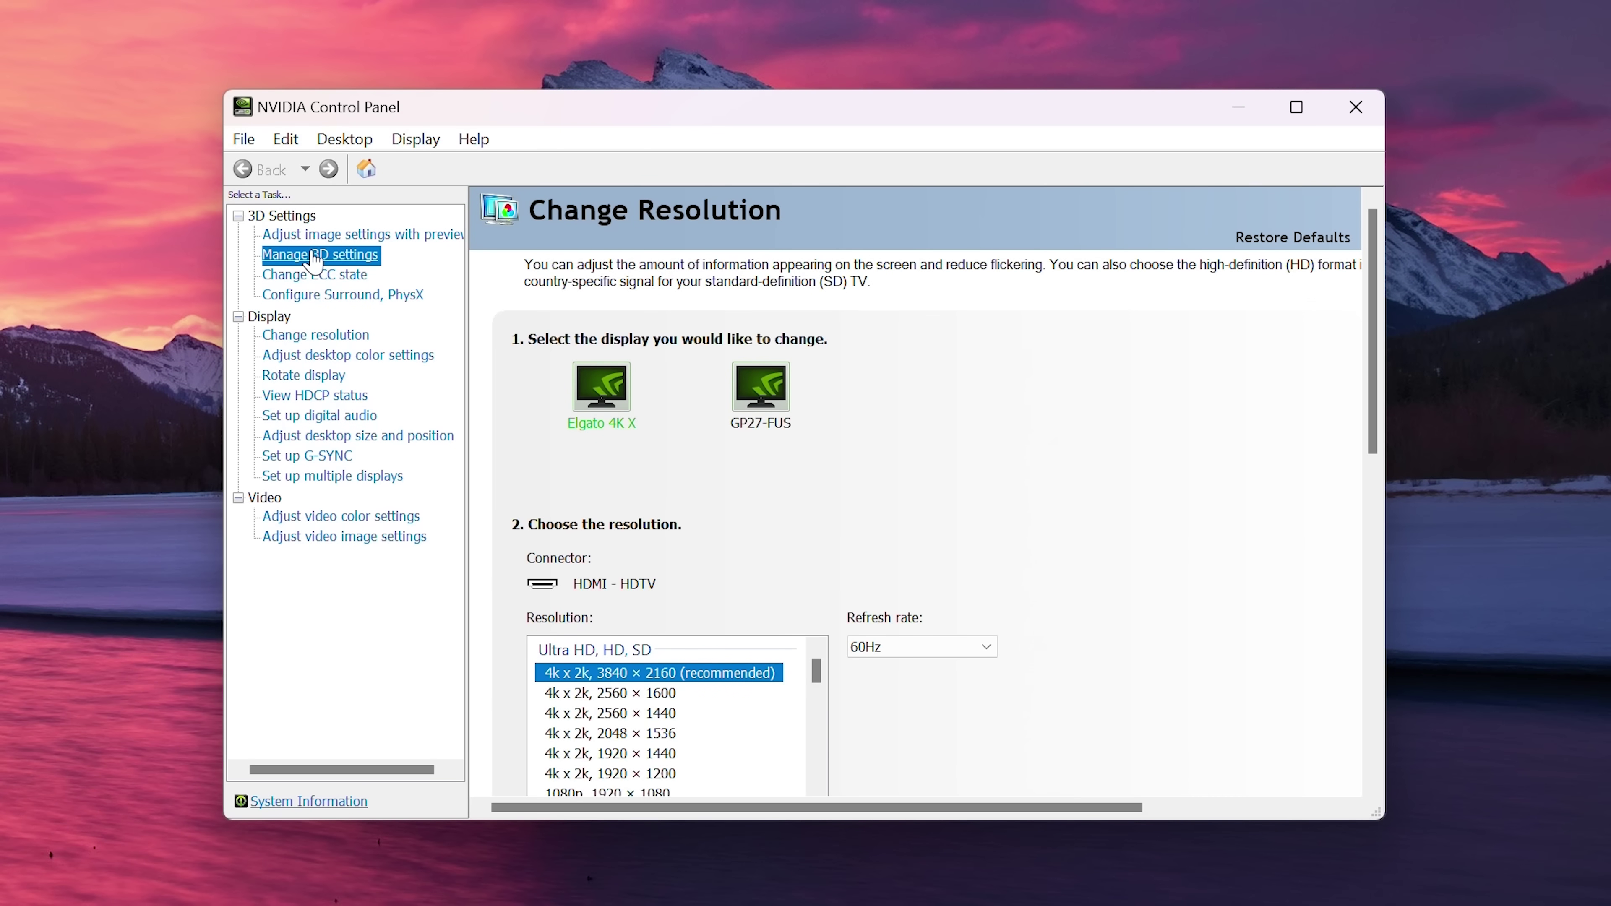
{"action": "left_click", "coordinate": [653, 381]}
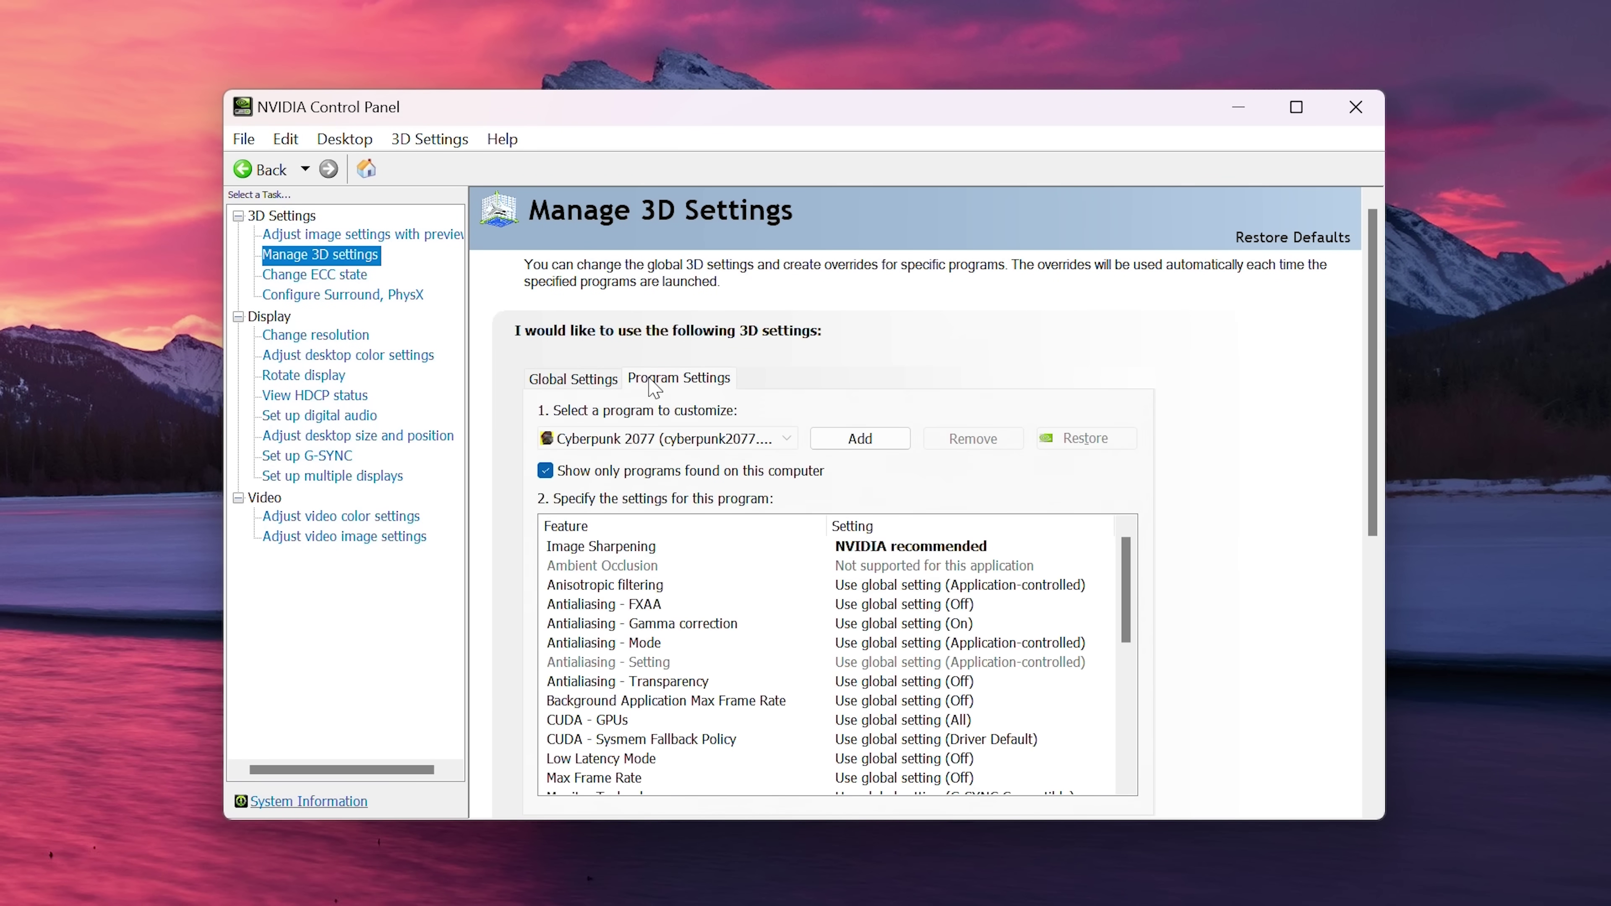
{"action": "scroll", "coordinate": [777, 601], "scroll_direction": "down", "scroll_amount": 6}
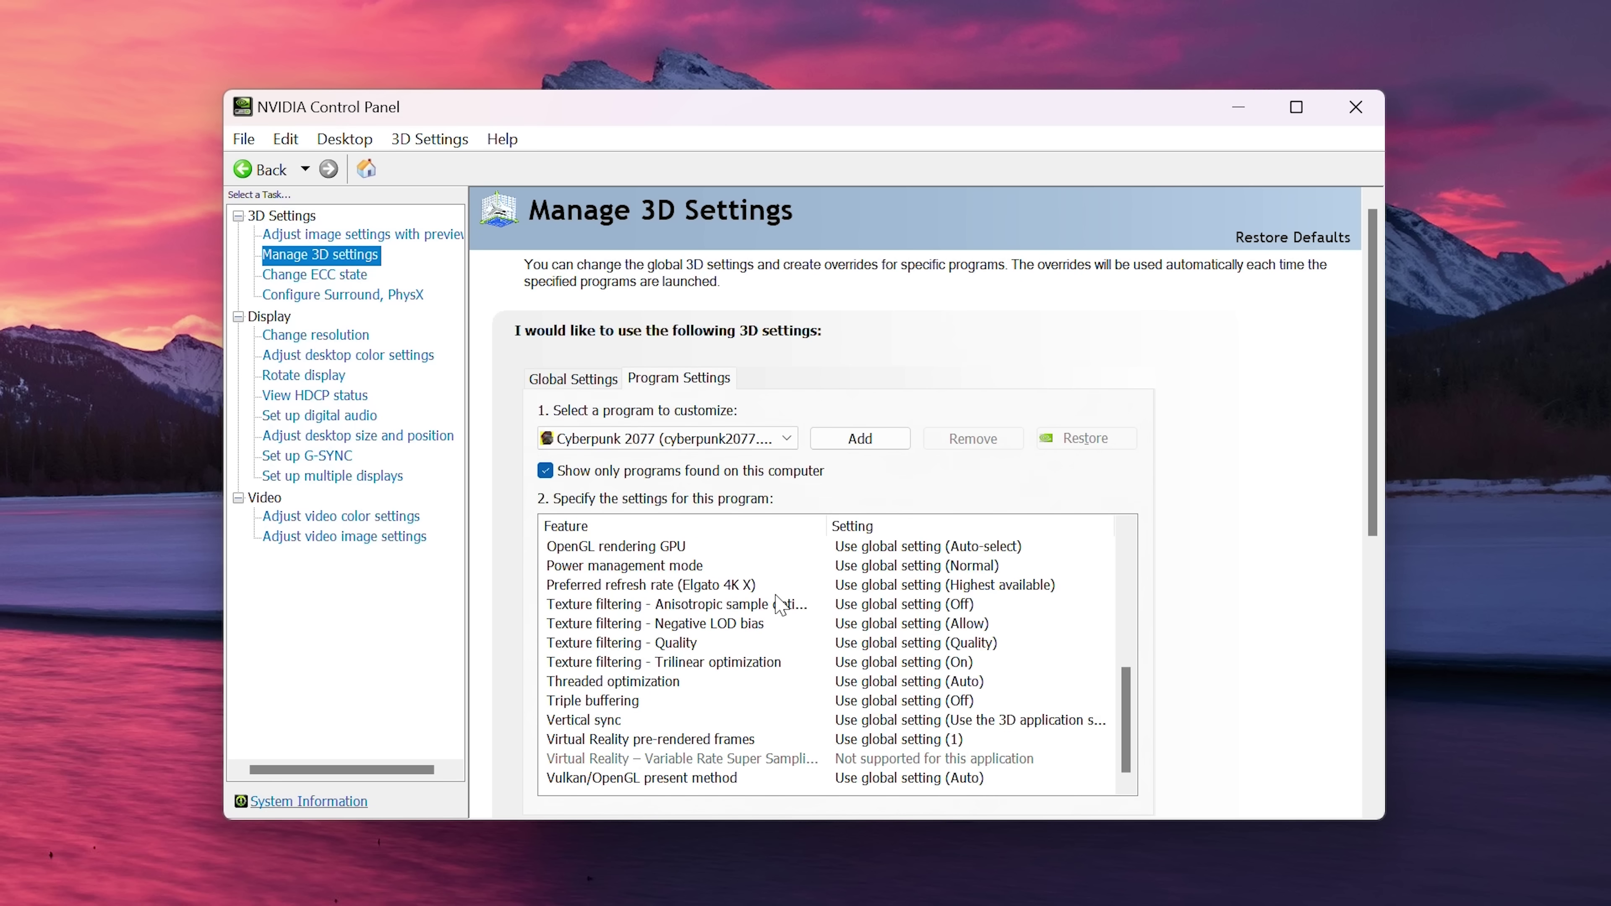
{"action": "left_click", "coordinate": [771, 446]}
{"action": "left_click", "coordinate": [716, 482]}
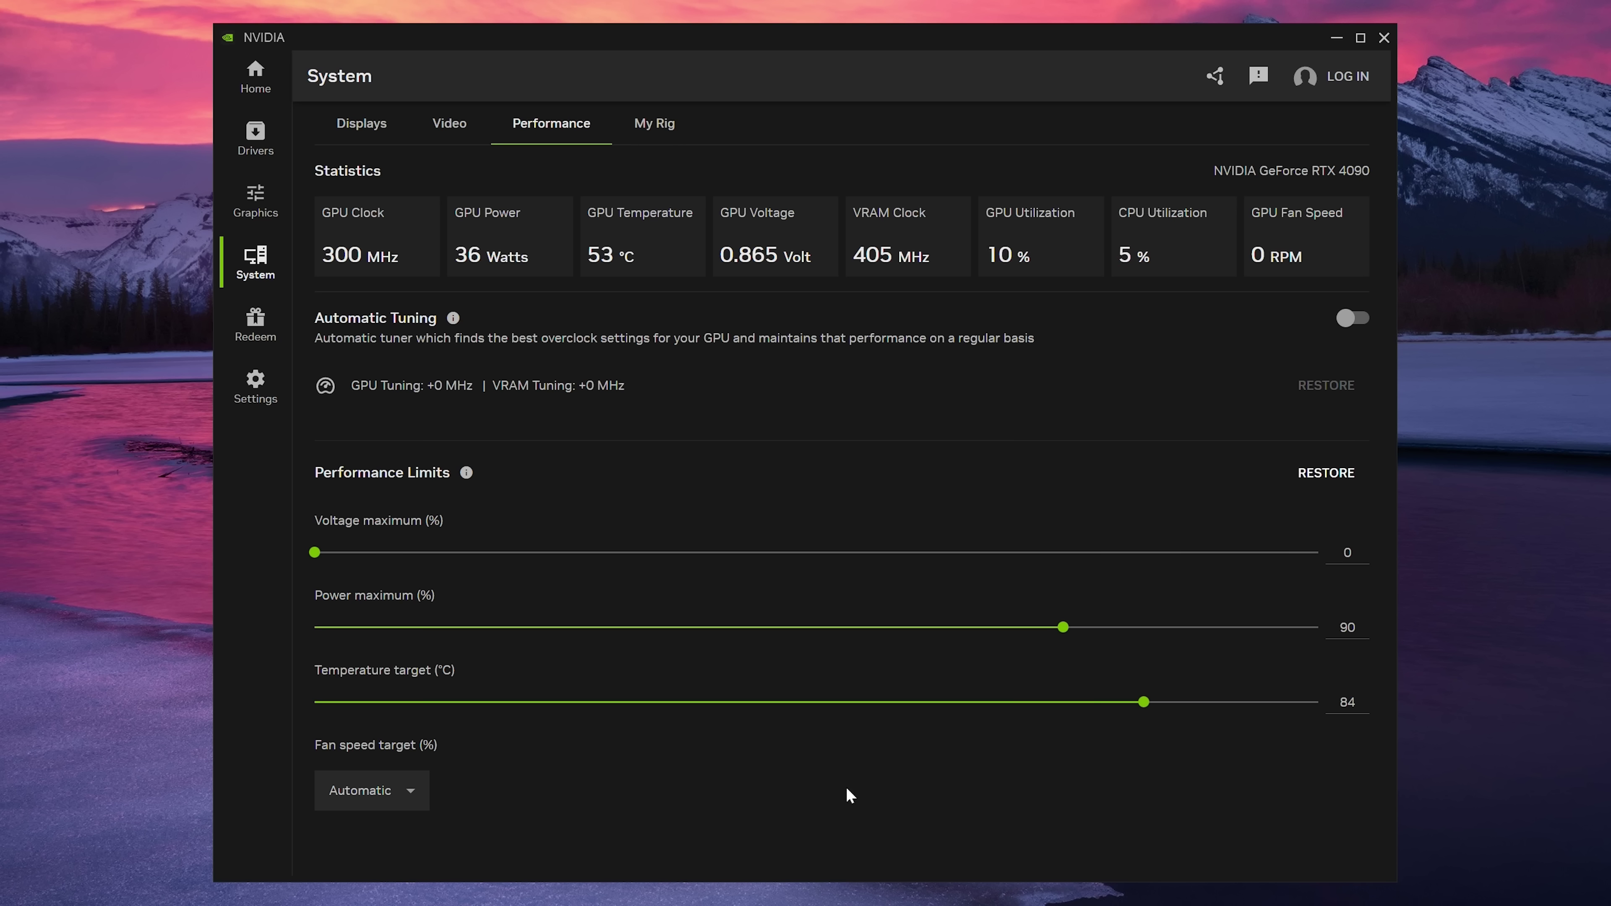
- Keep the fan speed target on Automatic and open the in-game overlay with Alt+Z
{"action": "left_click", "coordinate": [413, 790]}
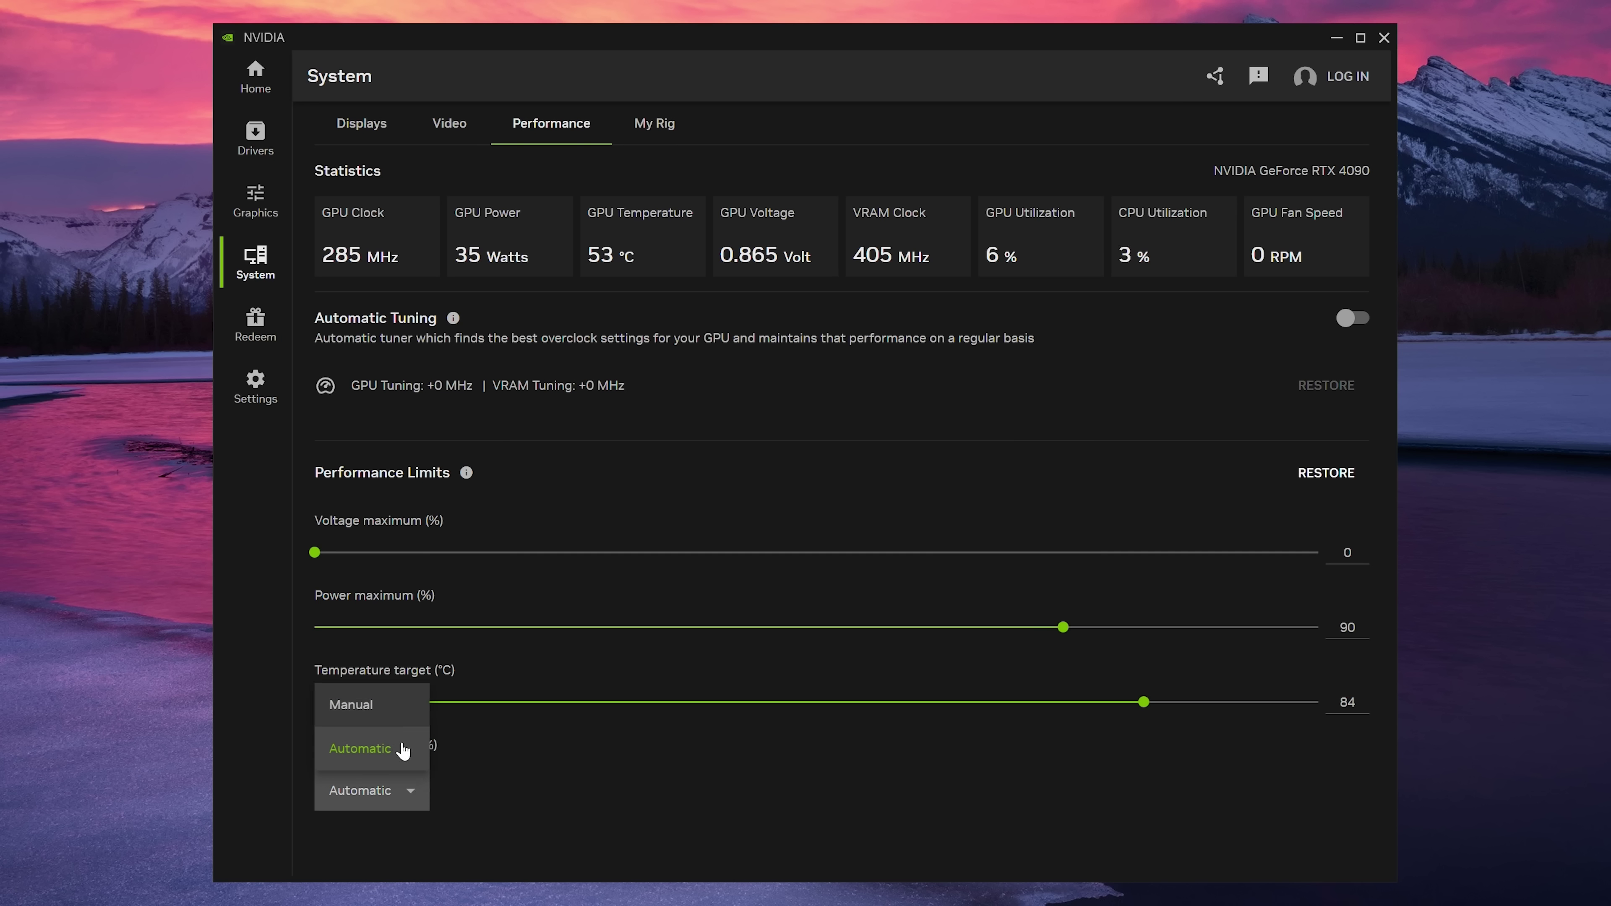
{"action": "left_click", "coordinate": [406, 755]}
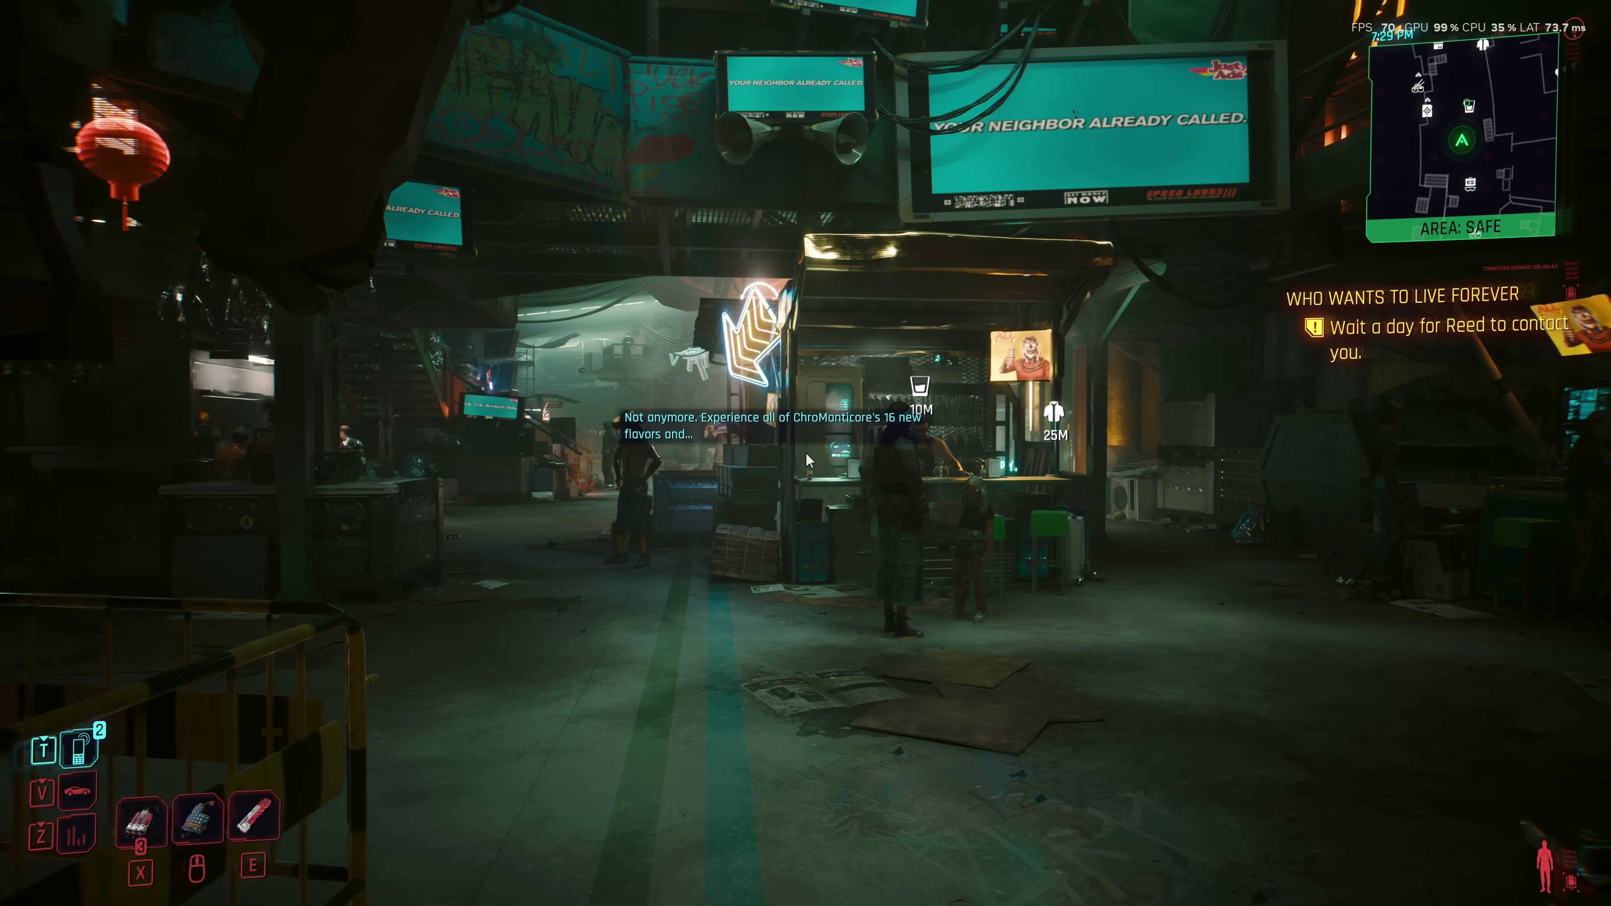
{"action": "key", "text": "alt+z"}
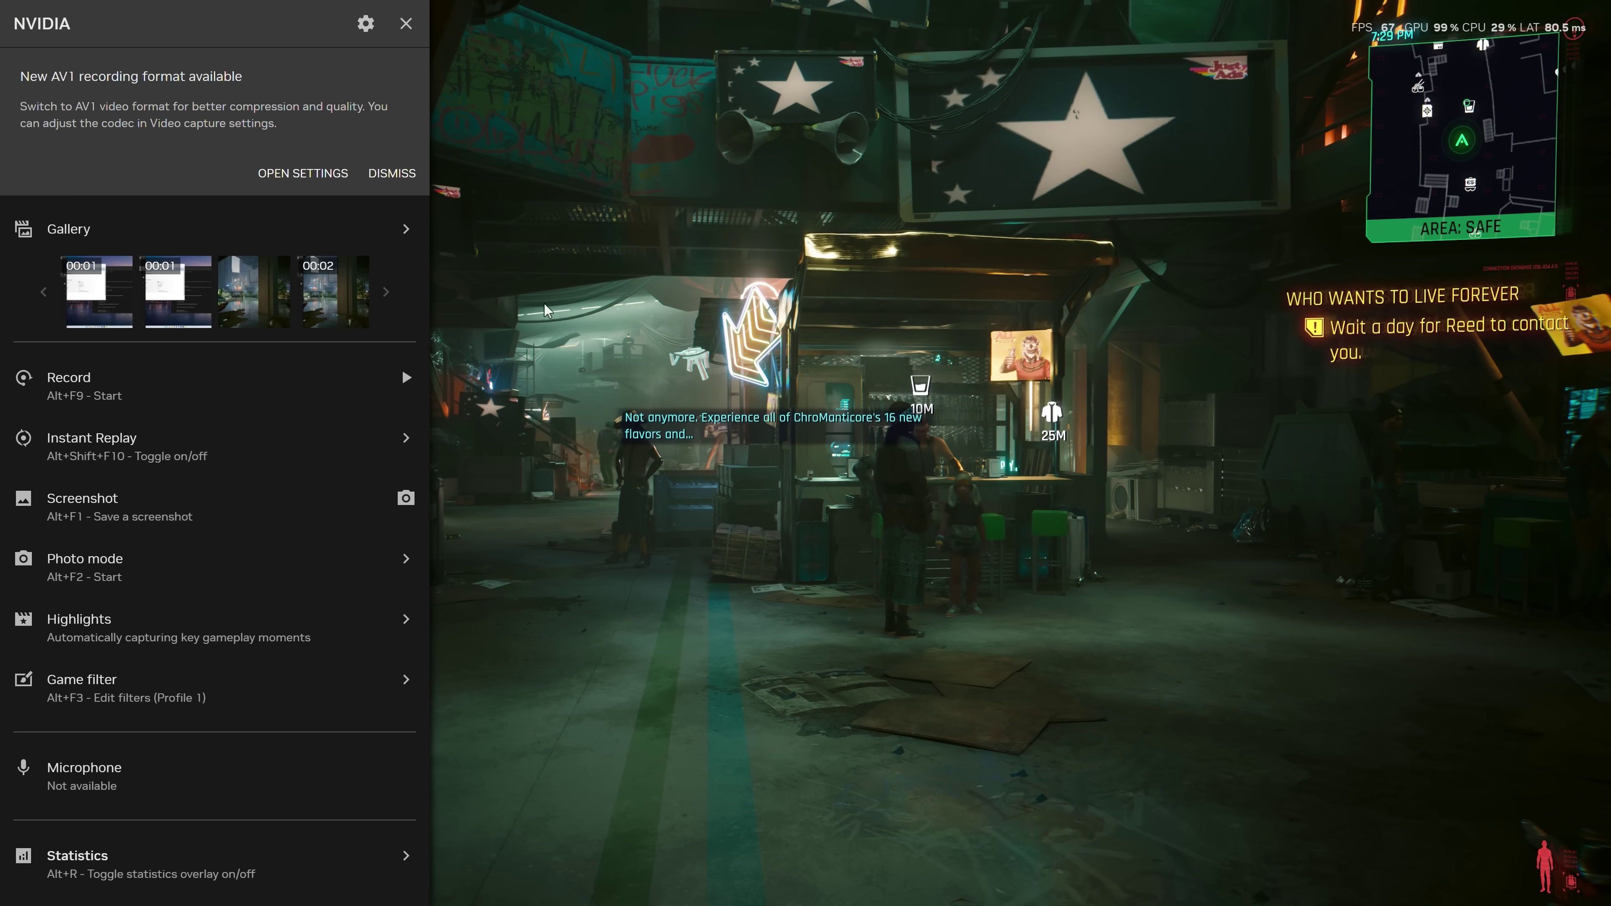
- Dismiss the AV1 notice, record a 4-second gameplay clip and take a screenshot
{"action": "left_click", "coordinate": [392, 173]}
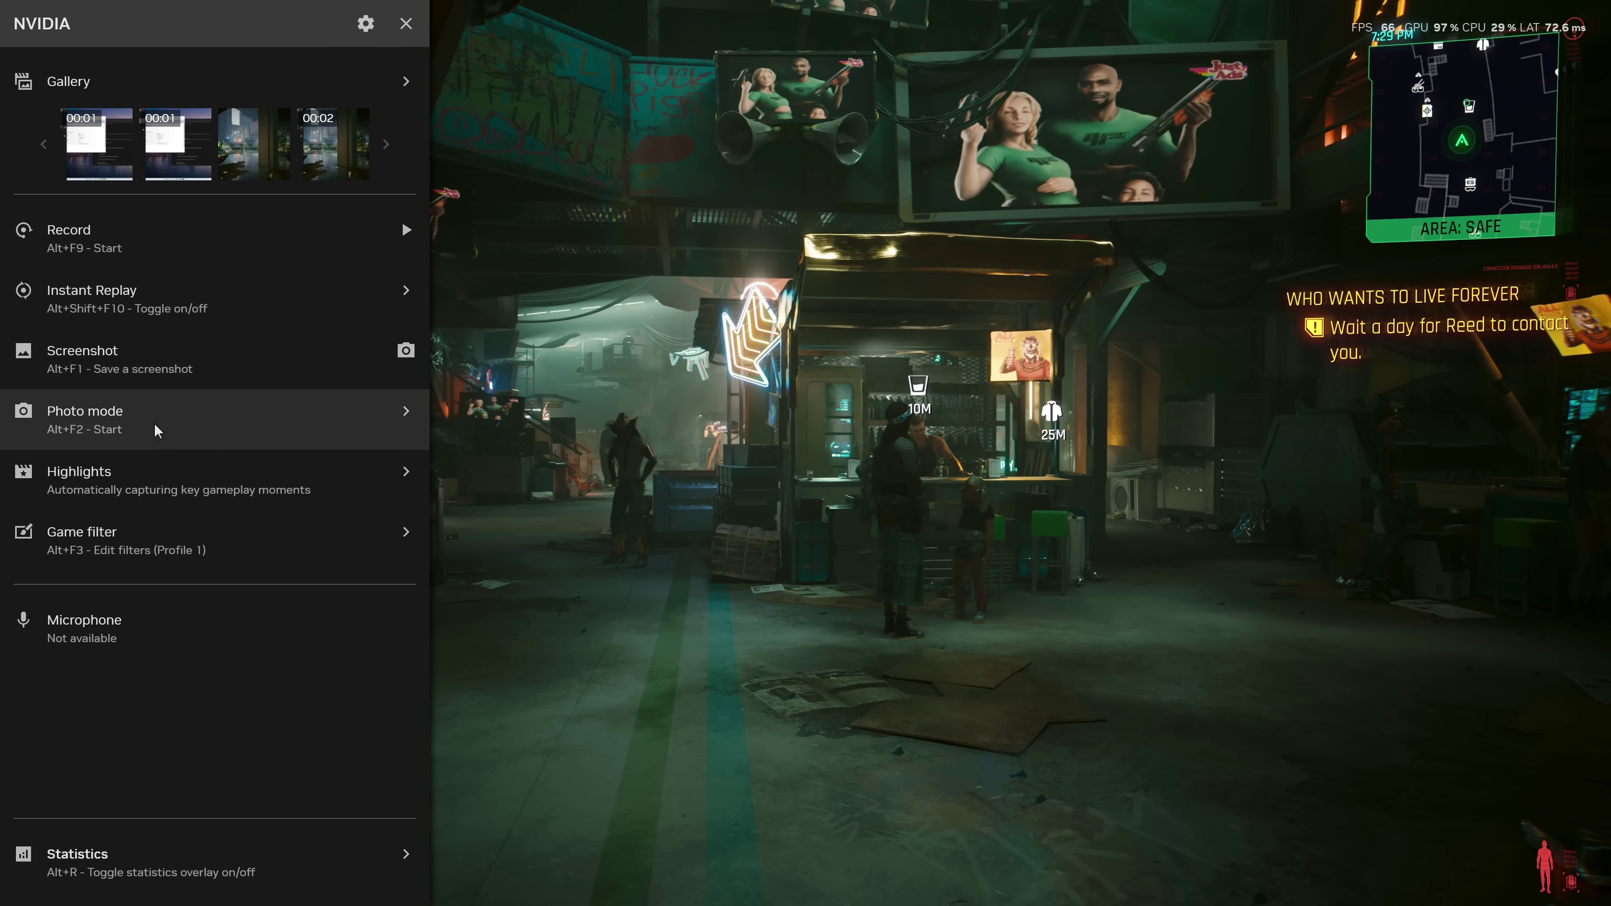
{"action": "left_click", "coordinate": [282, 246]}
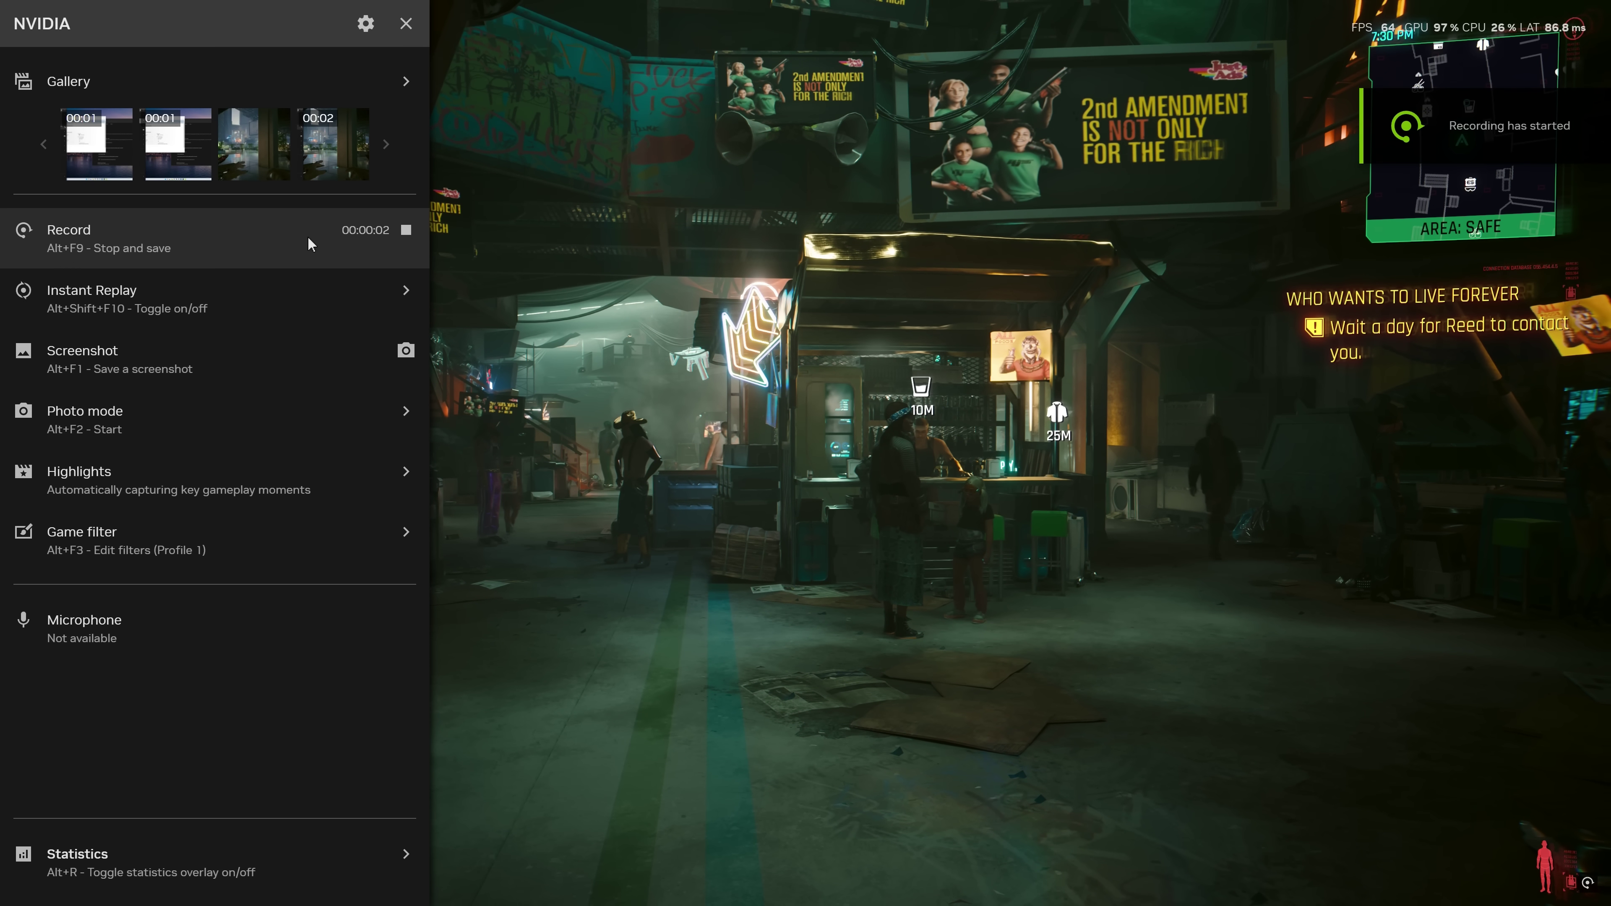
{"action": "left_click", "coordinate": [406, 230]}
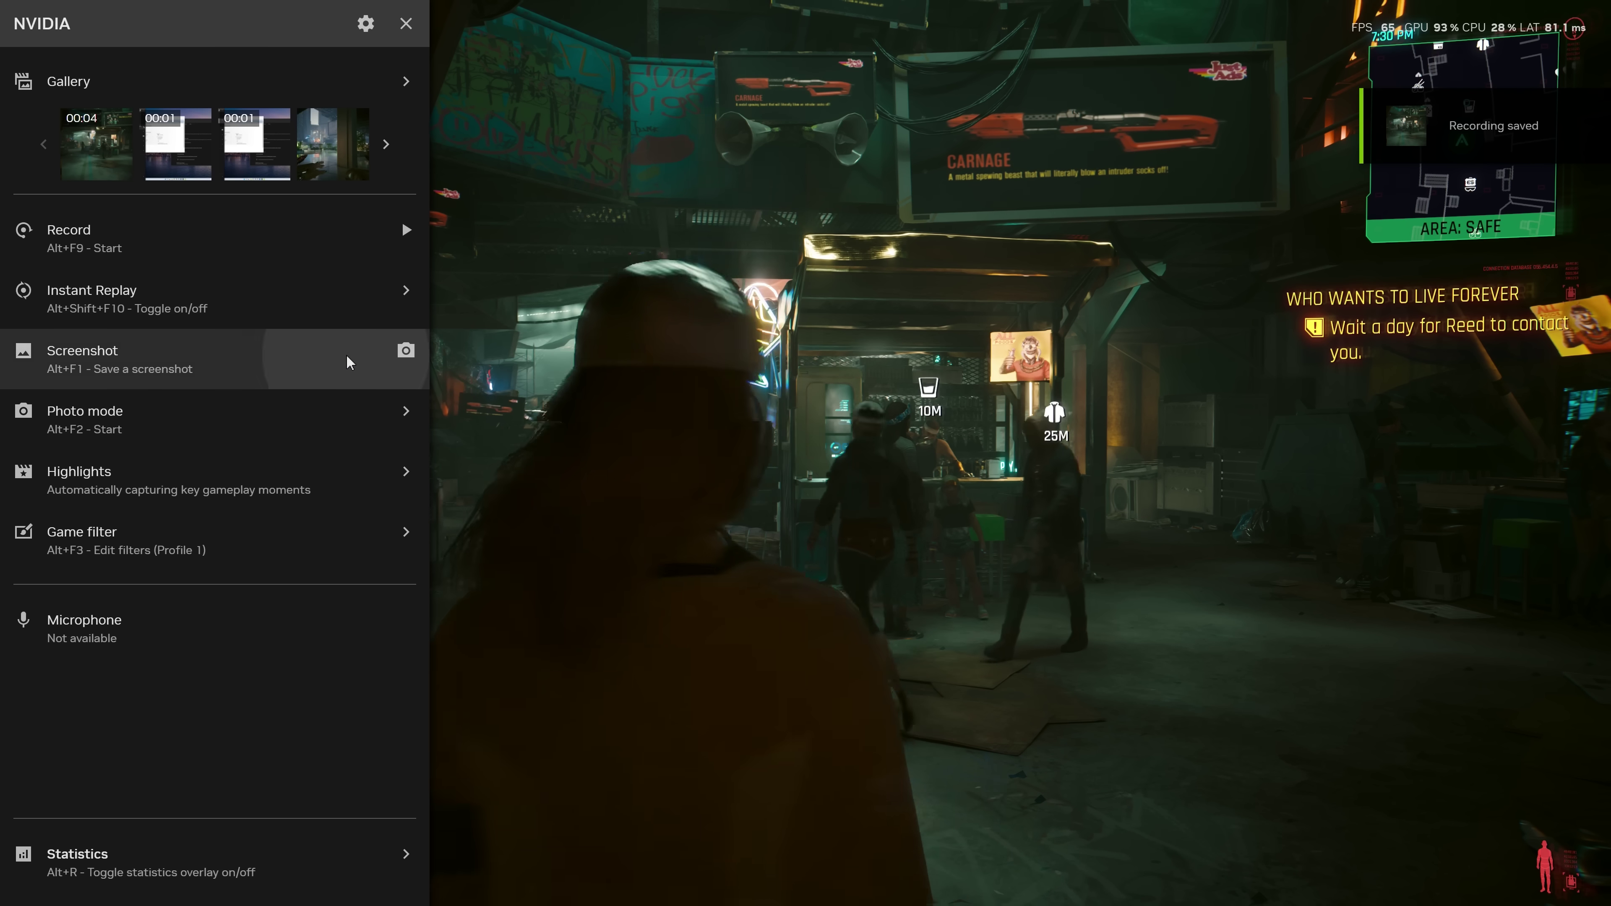
{"action": "left_click", "coordinate": [347, 356]}
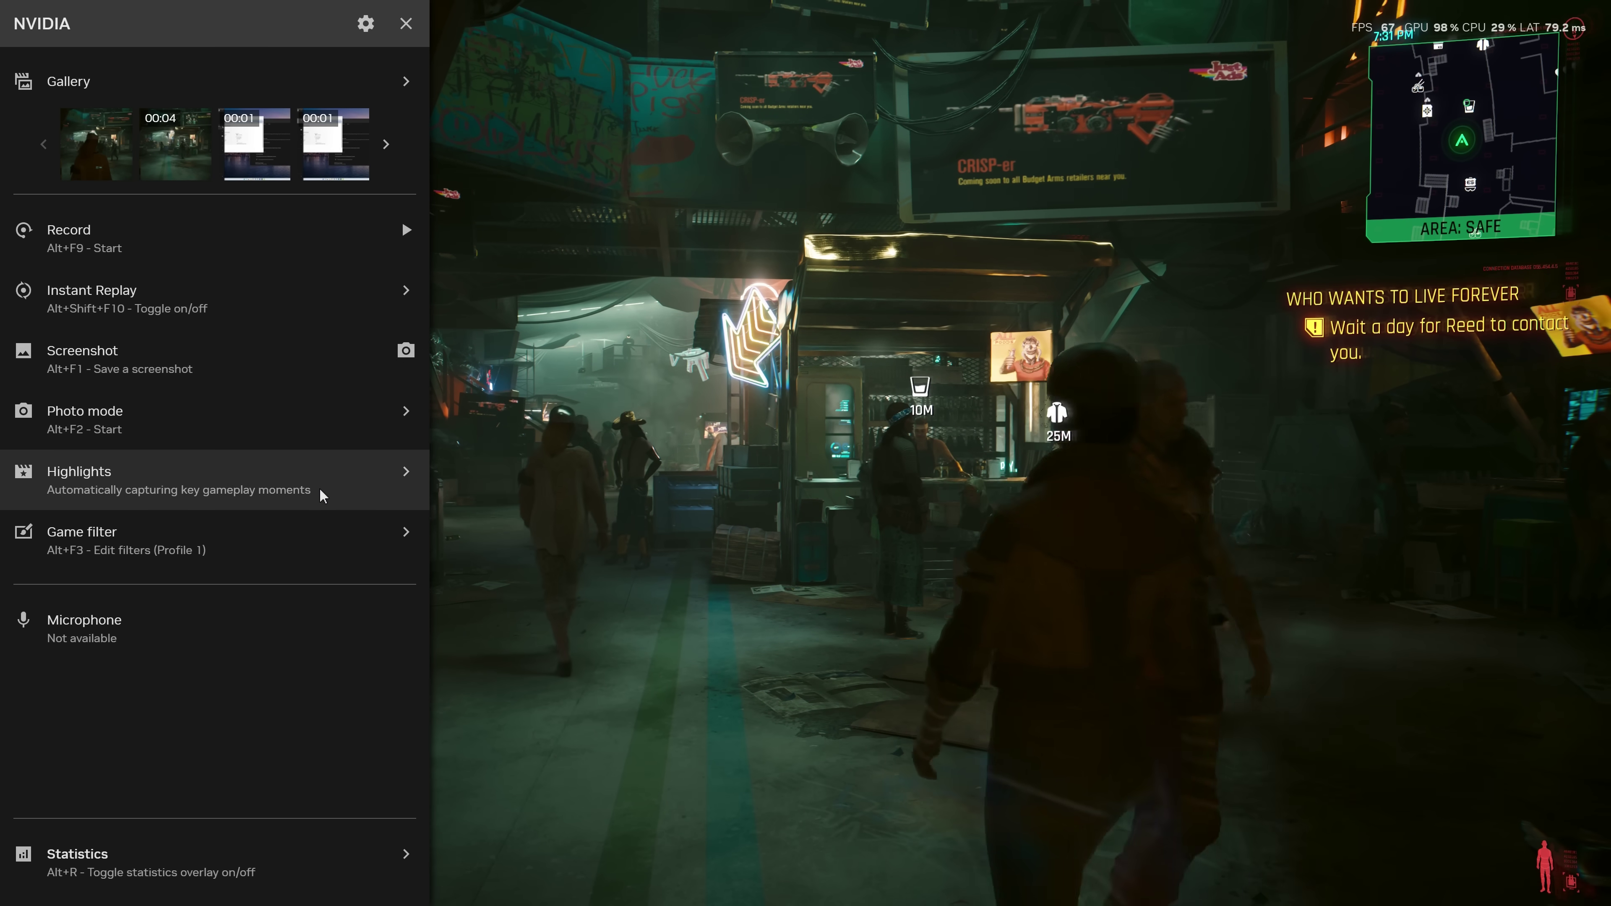
- Add the RTX HDR game filter, then remove it and return to the main overlay menu
{"action": "left_click", "coordinate": [308, 539]}
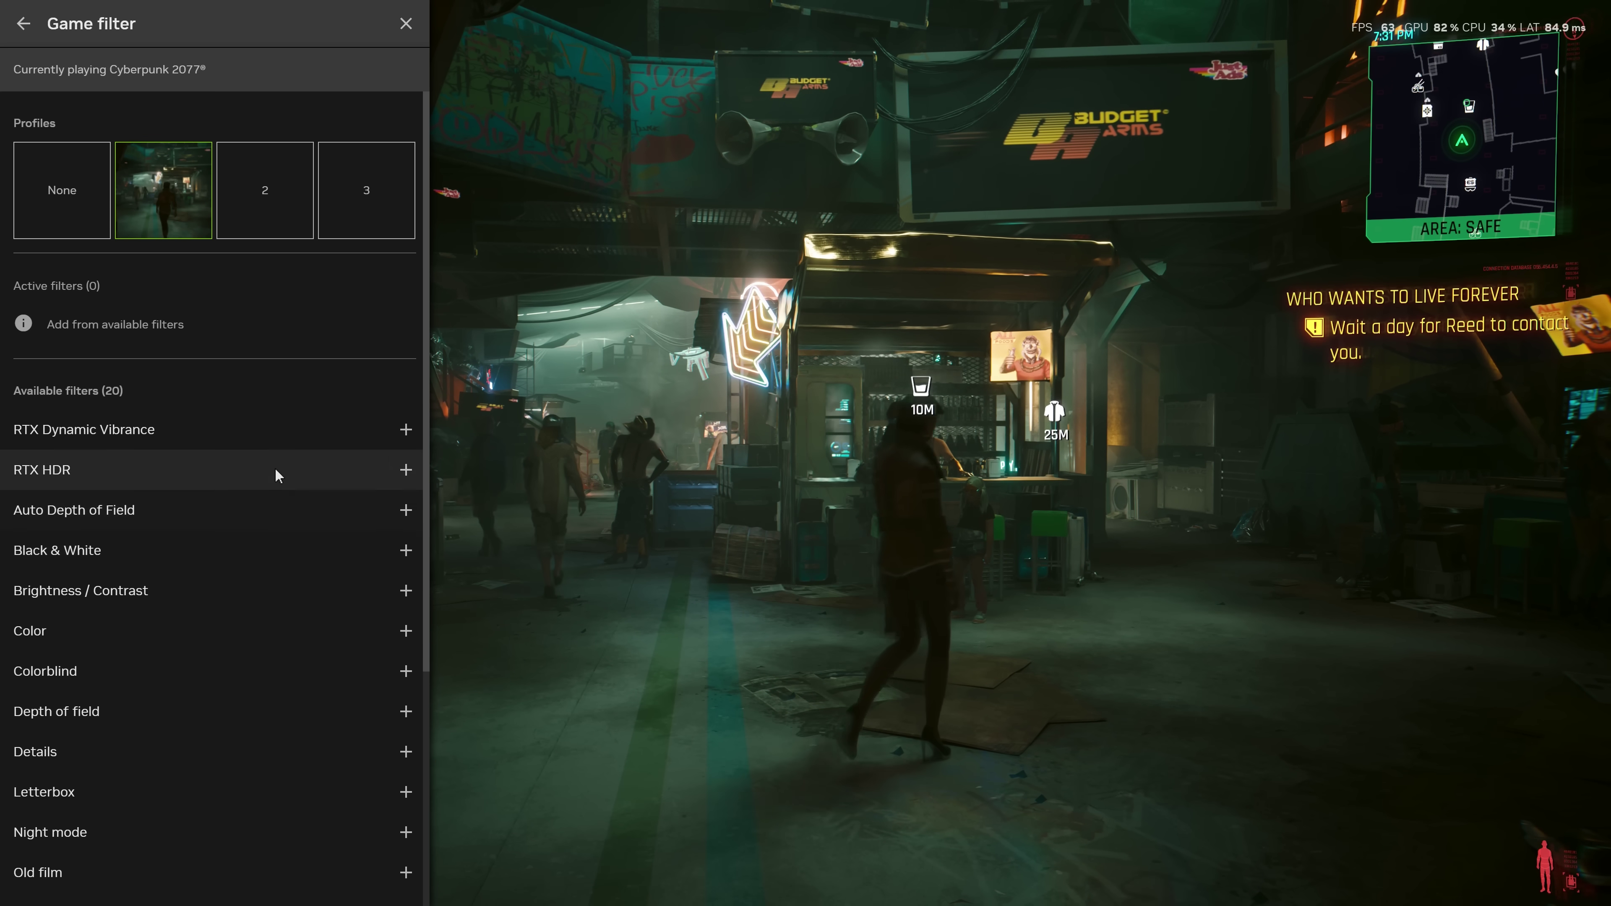
{"action": "scroll", "coordinate": [259, 426], "scroll_direction": "down", "scroll_amount": 5}
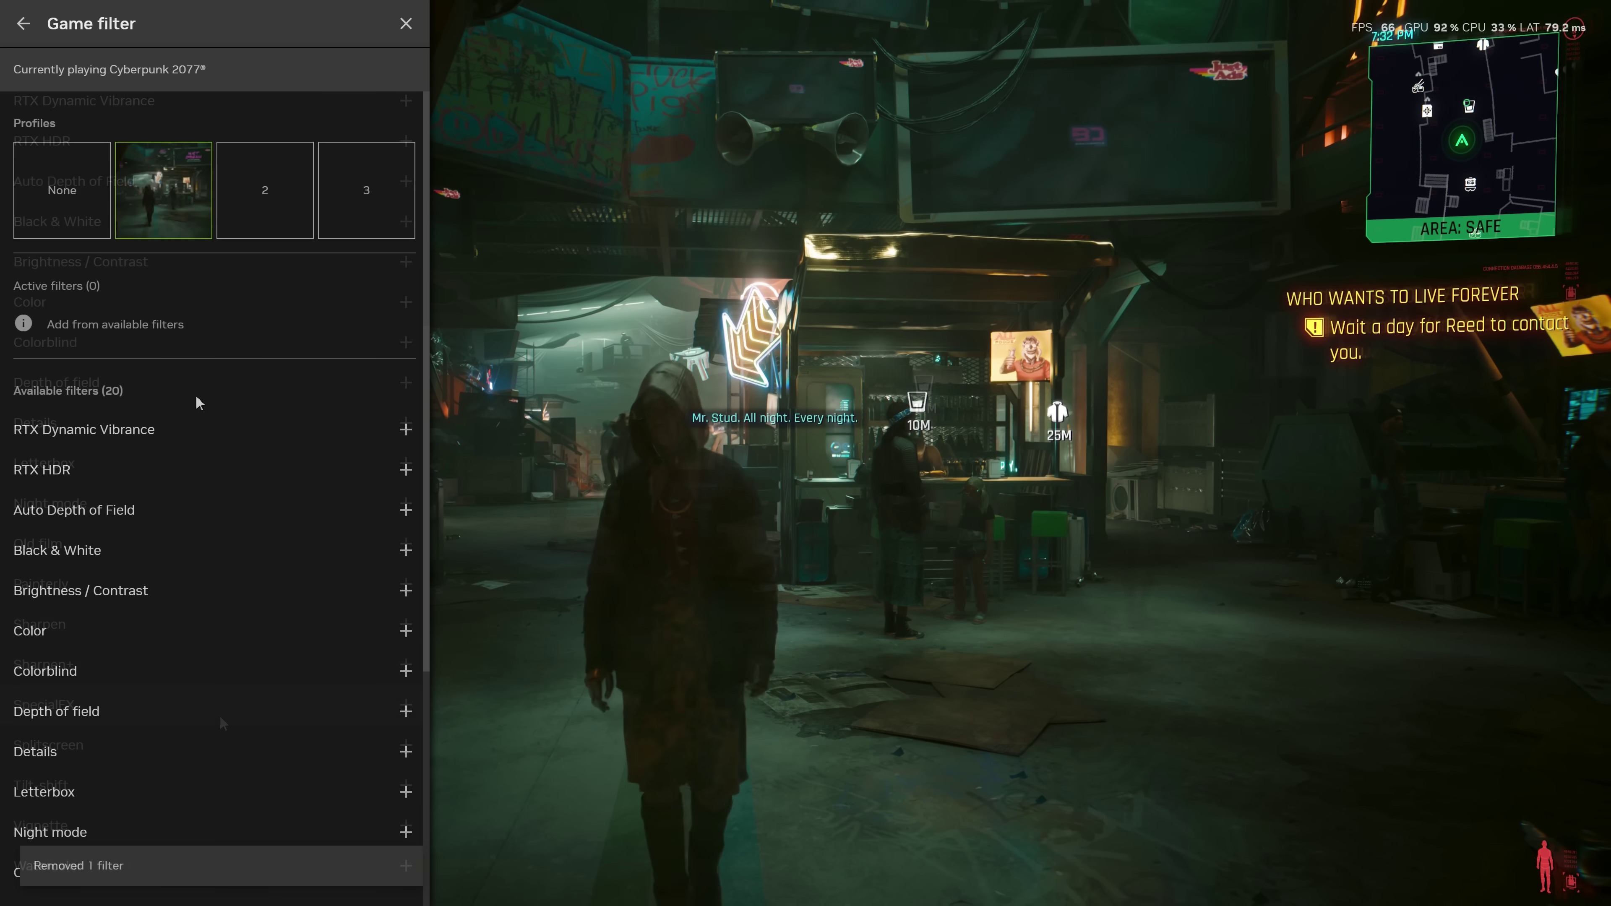
{"action": "left_click", "coordinate": [406, 469]}
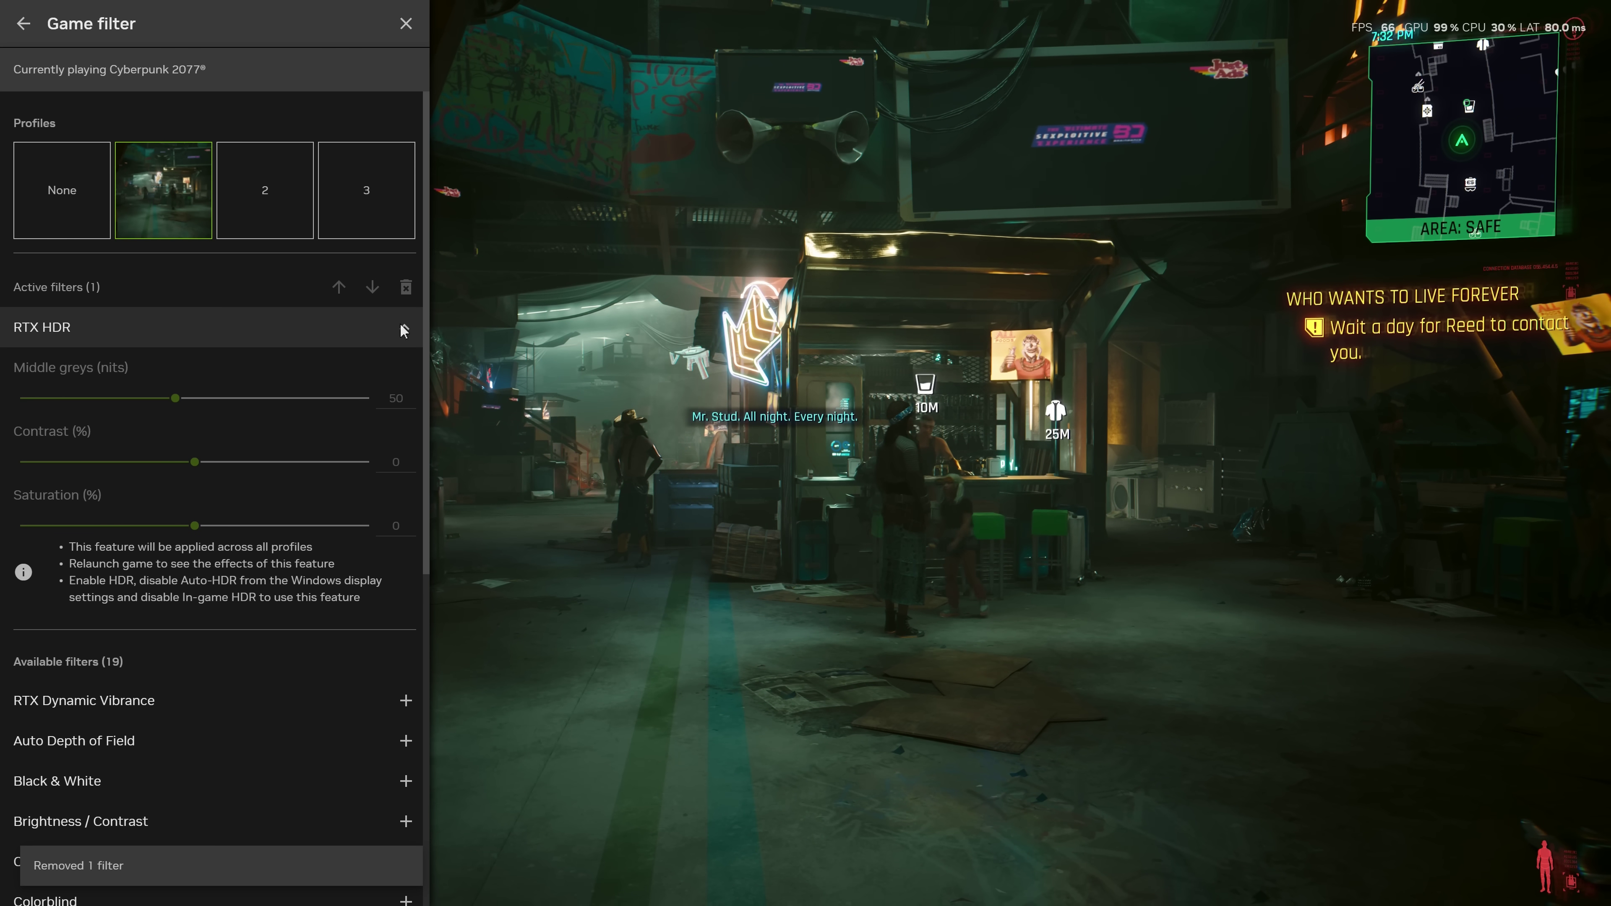
{"action": "left_click", "coordinate": [404, 329]}
{"action": "left_click", "coordinate": [404, 322]}
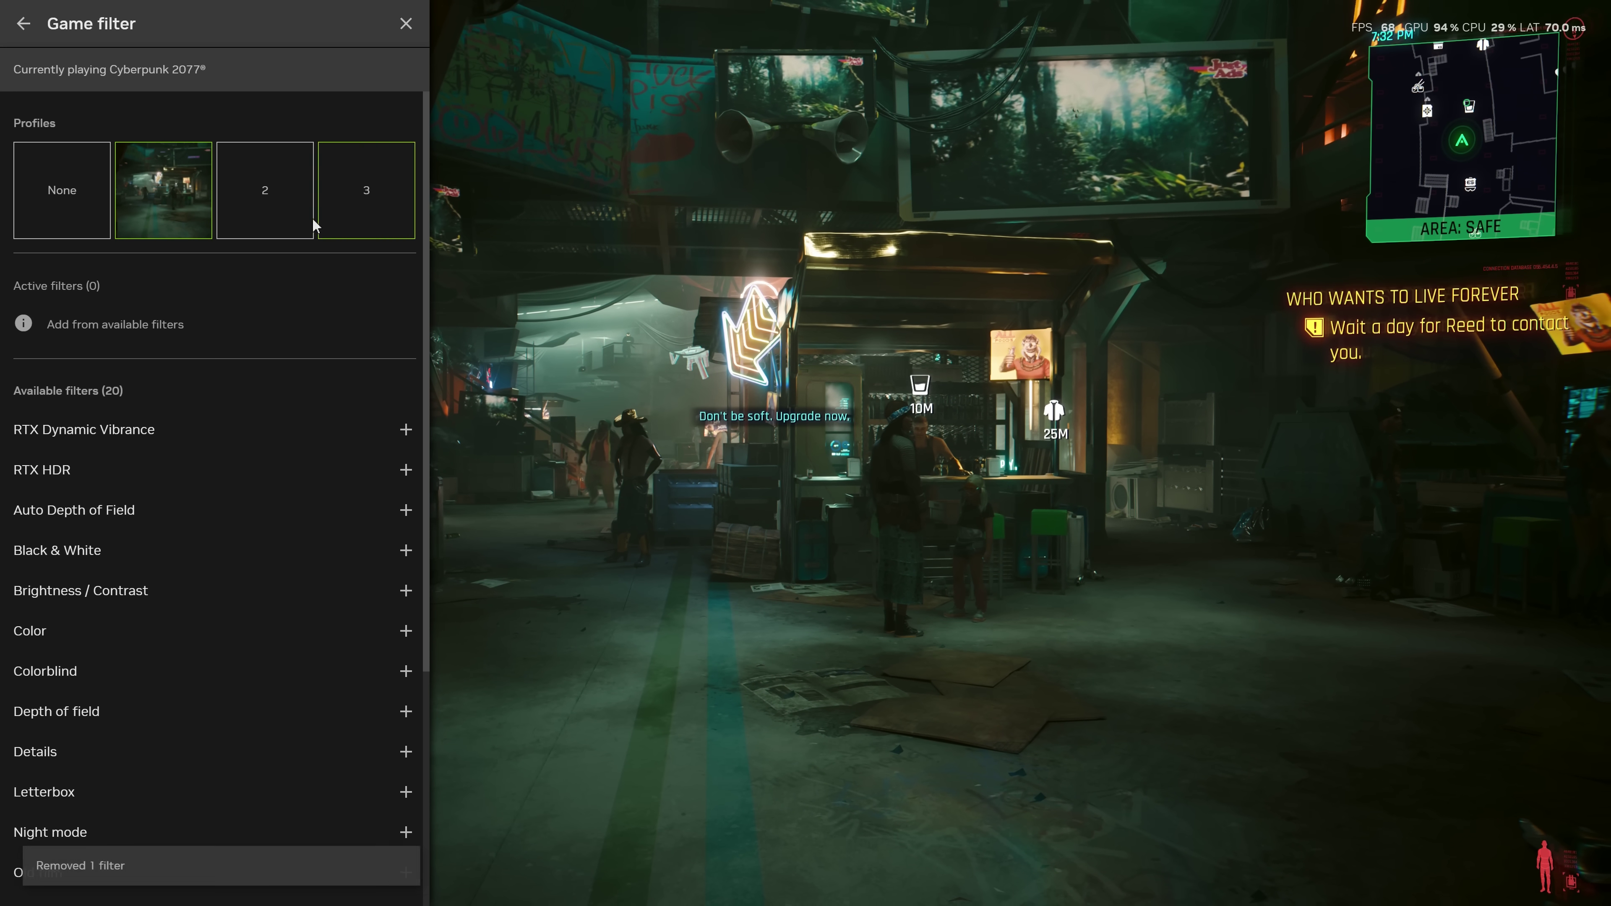
{"action": "left_click", "coordinate": [24, 24]}
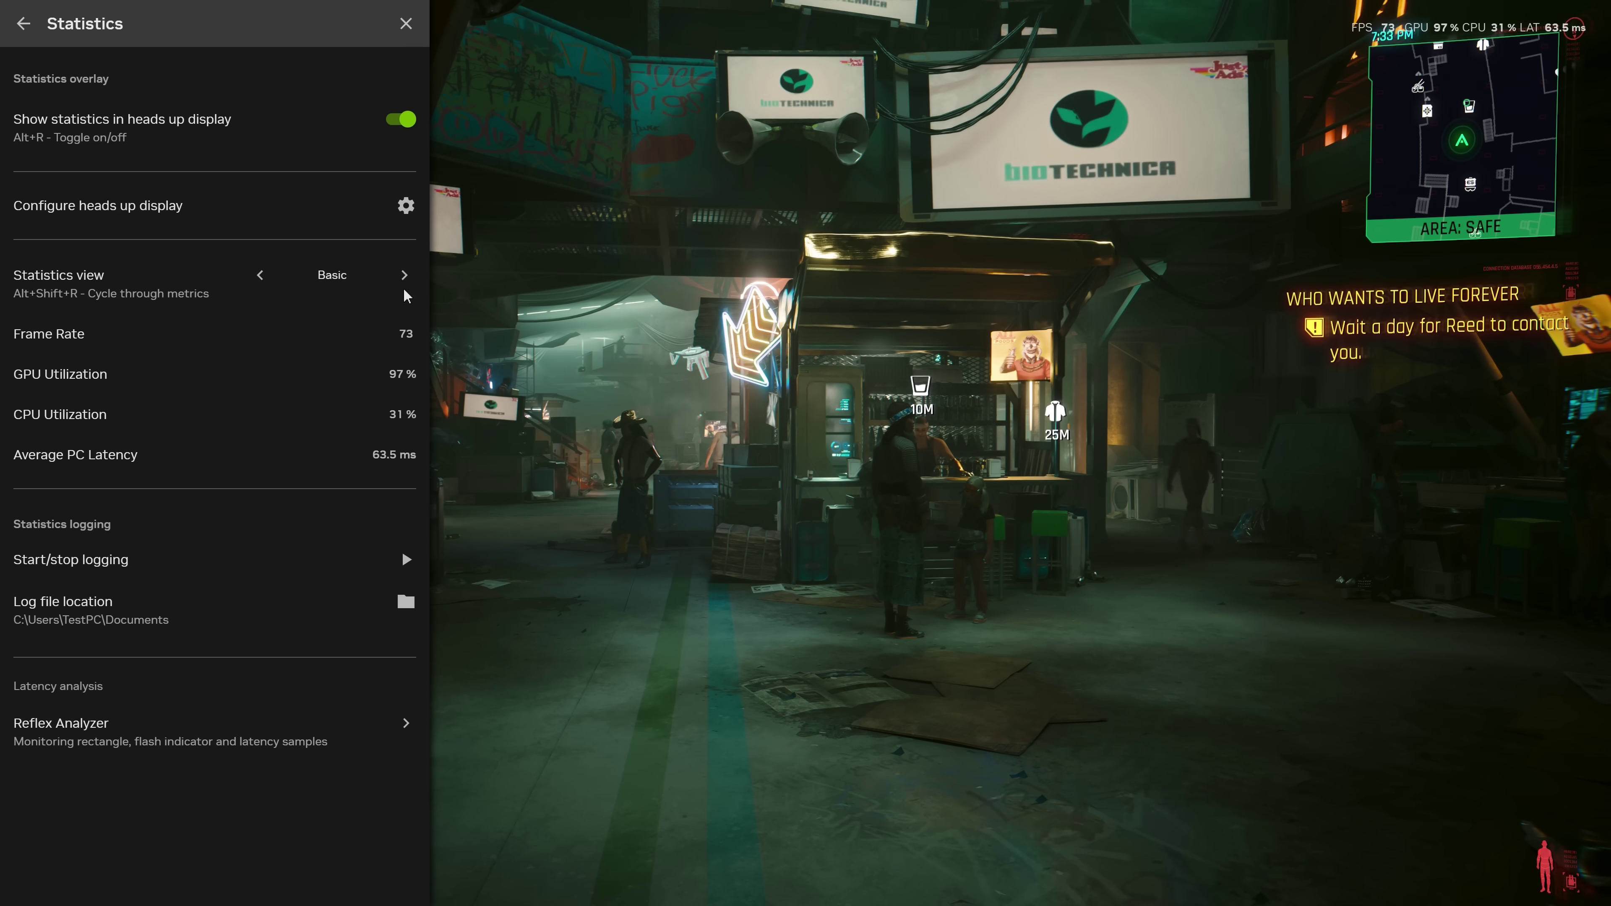
- Cycle the statistics view to Custom and scroll the full list of overlay metrics
{"action": "left_click", "coordinate": [405, 275]}
{"action": "left_click", "coordinate": [405, 276]}
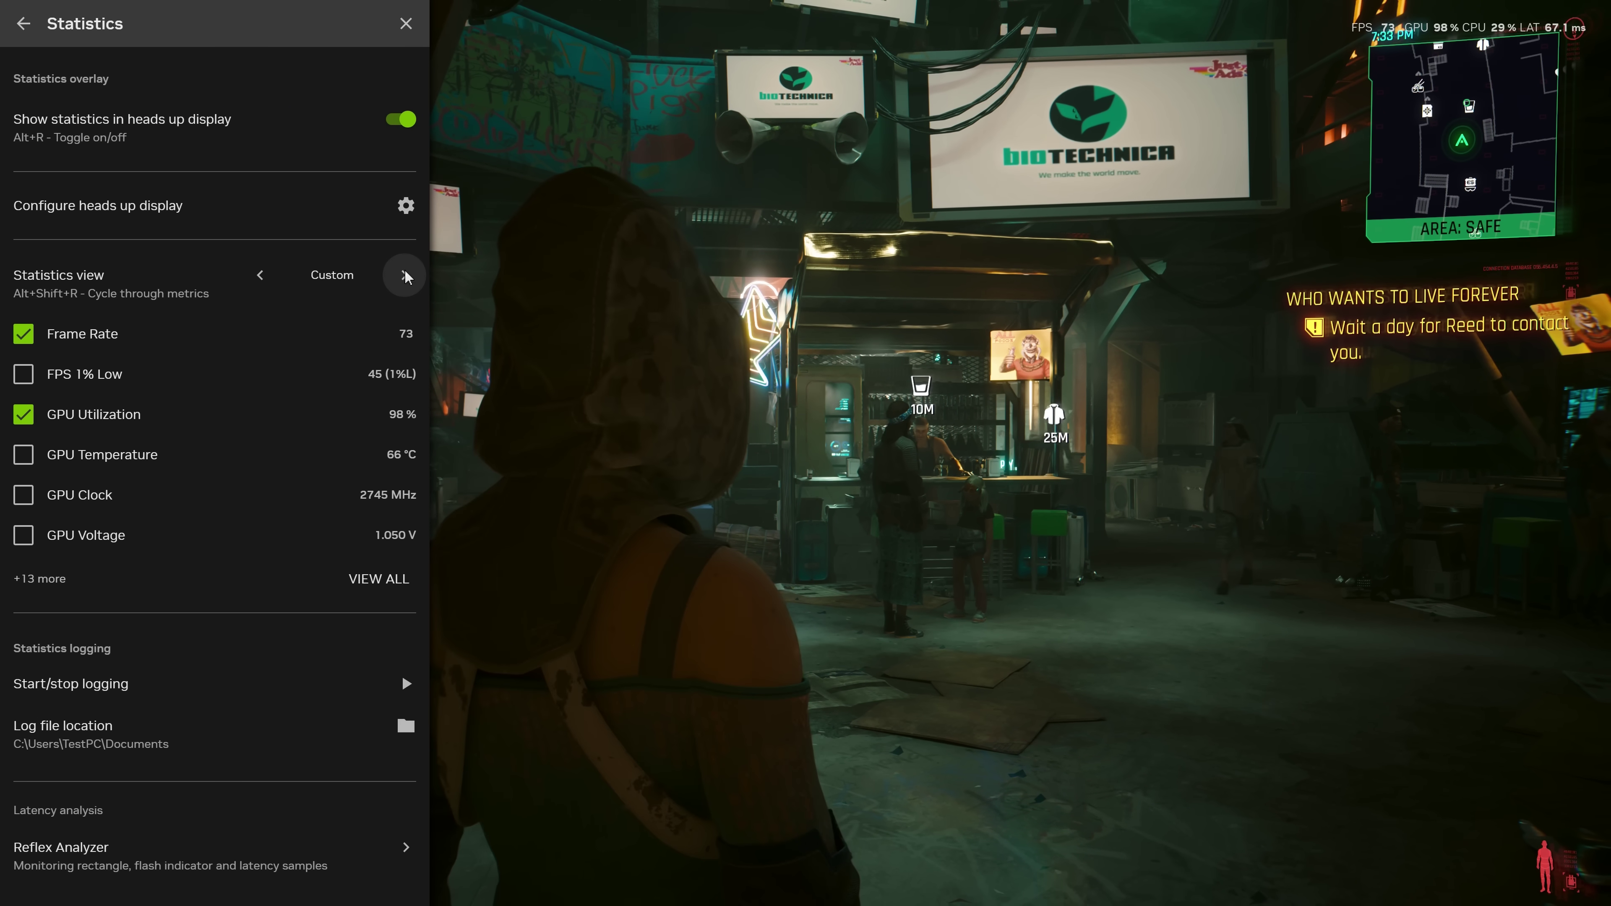
{"action": "left_click", "coordinate": [405, 275]}
{"action": "left_click", "coordinate": [405, 275]}
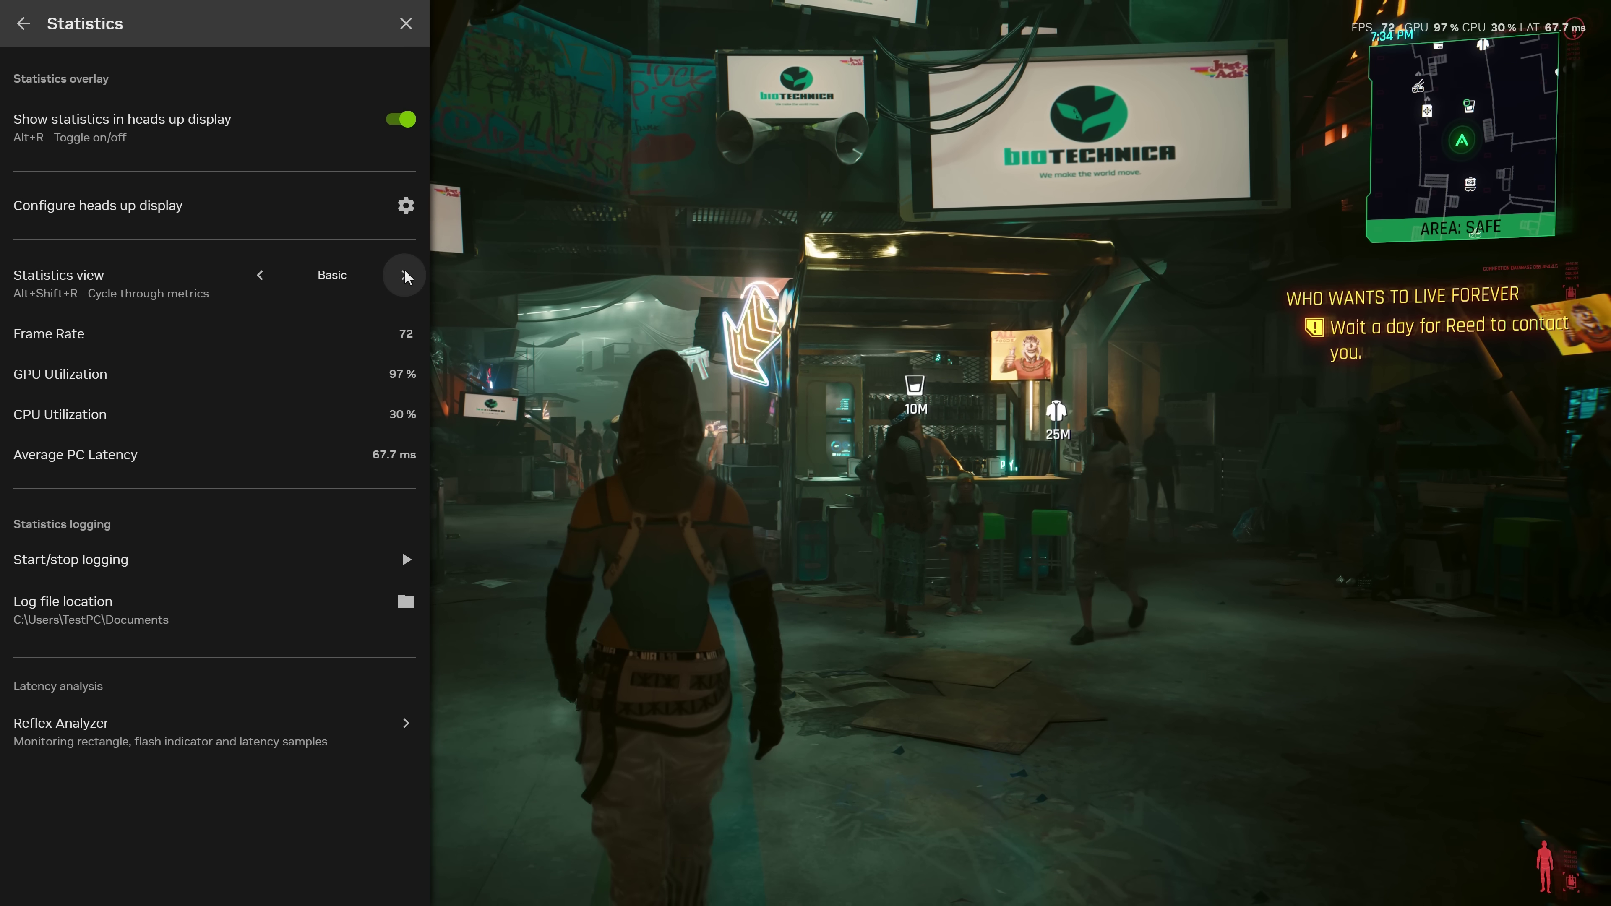
{"action": "left_click", "coordinate": [405, 275]}
{"action": "left_click", "coordinate": [404, 275]}
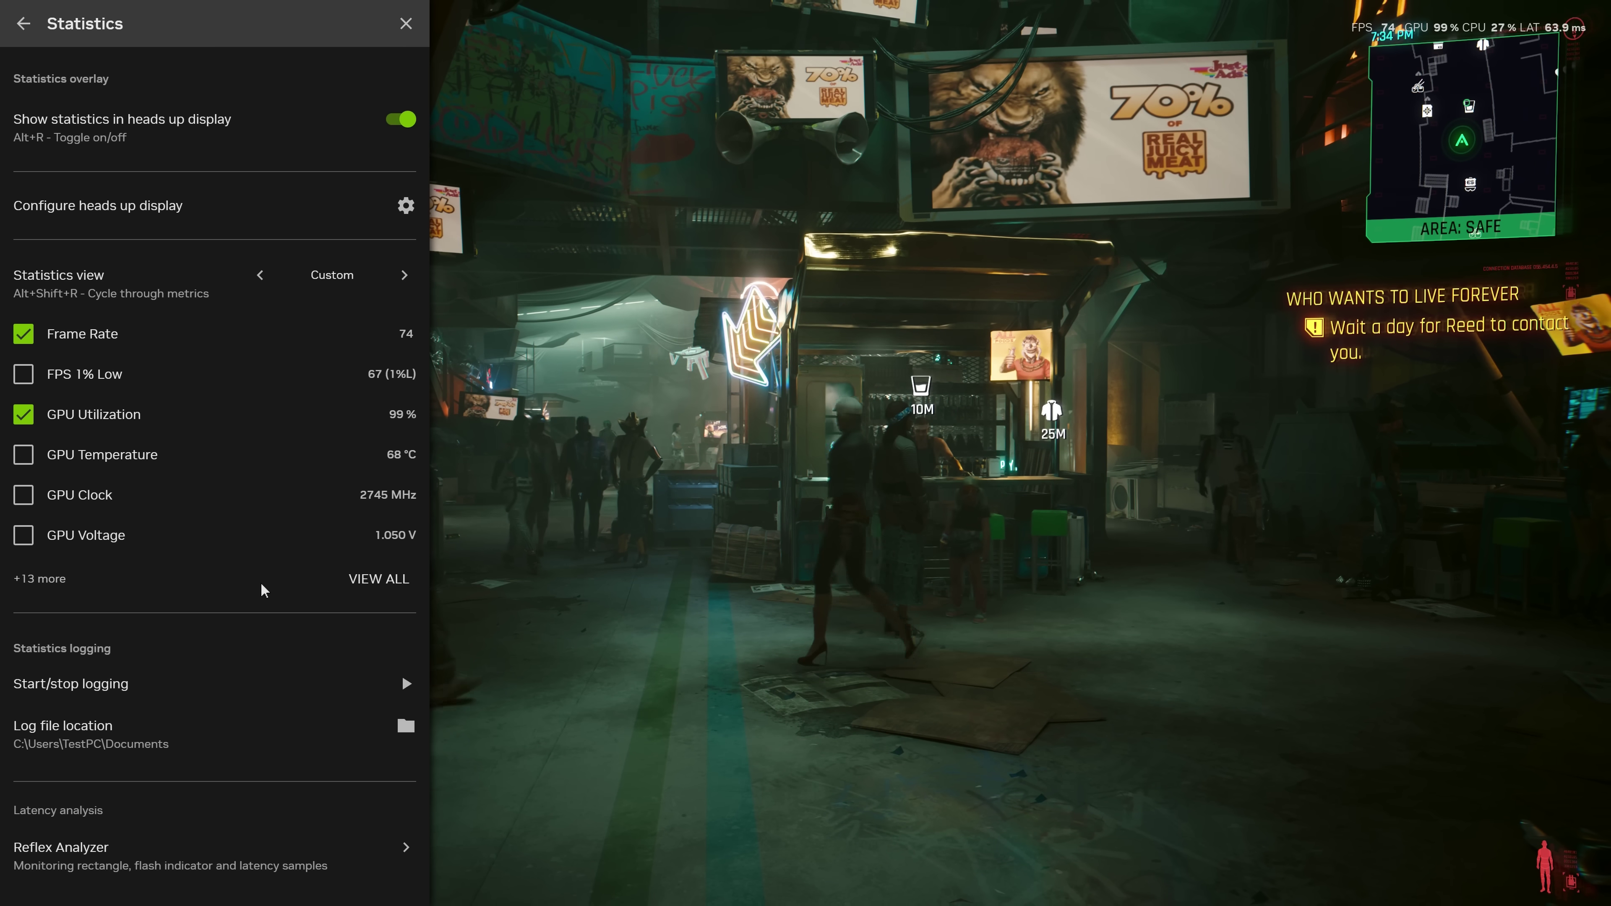
{"action": "left_click", "coordinate": [354, 577]}
{"action": "scroll", "coordinate": [201, 507], "scroll_direction": "down", "scroll_amount": 3}
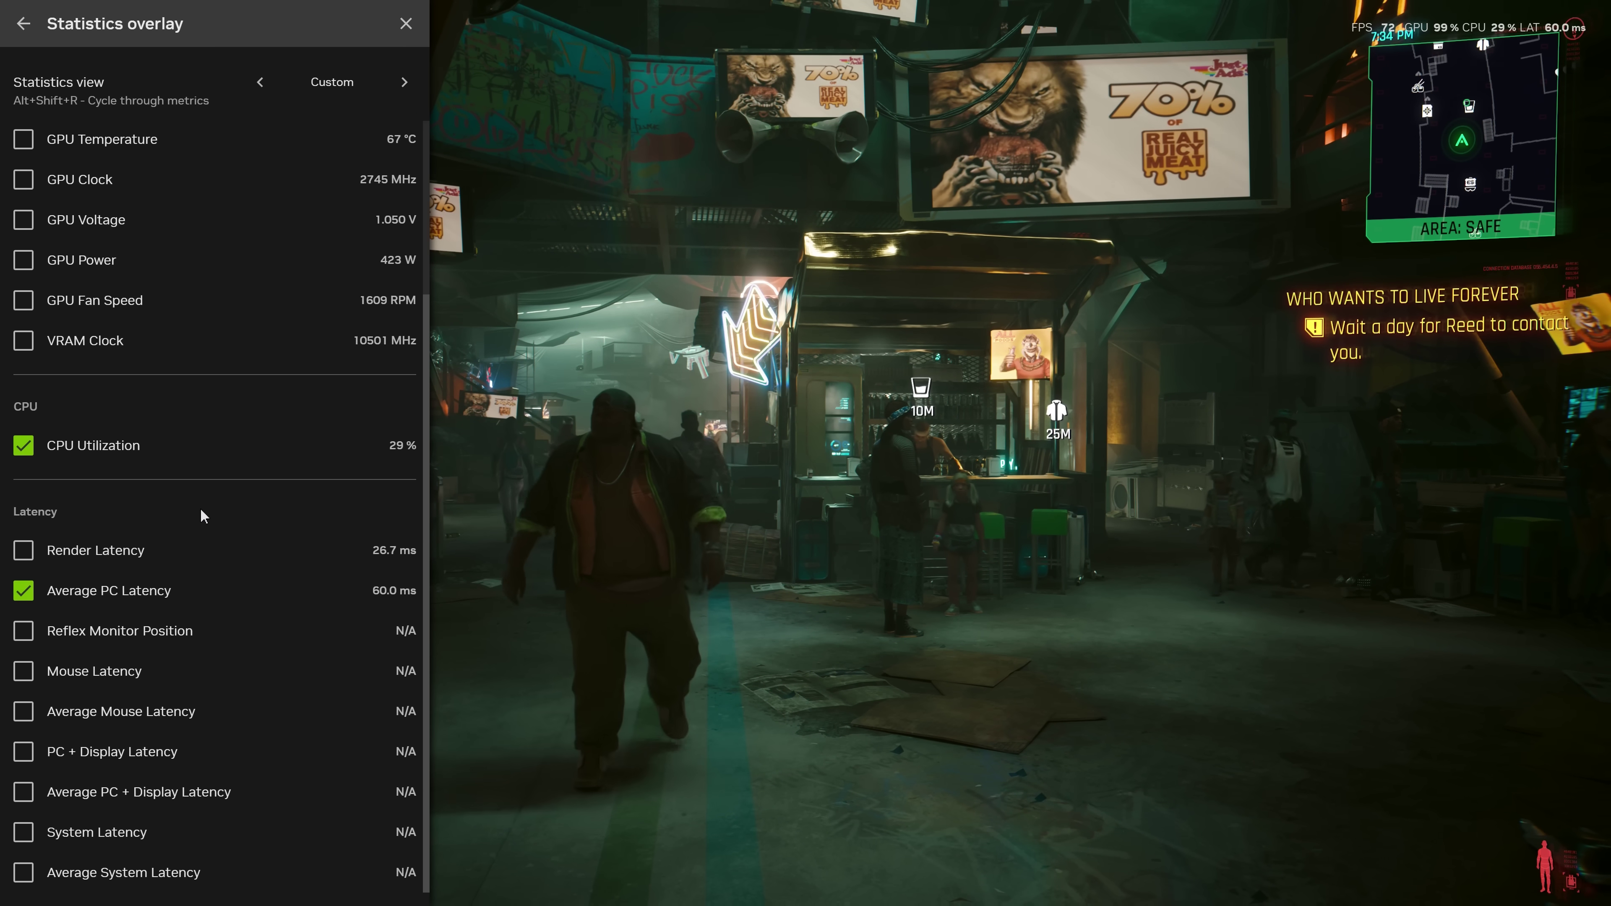